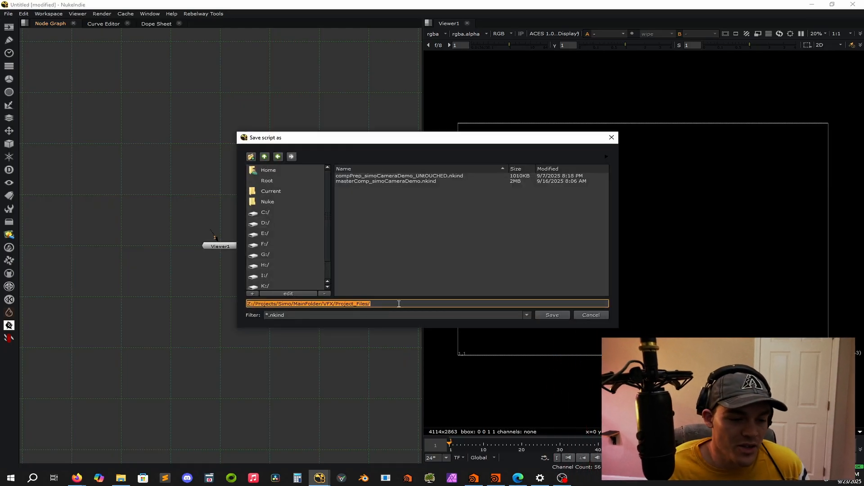
Save the script as test_nk in the Project_Files folder.
left_click(399, 304)
type("test_nk")
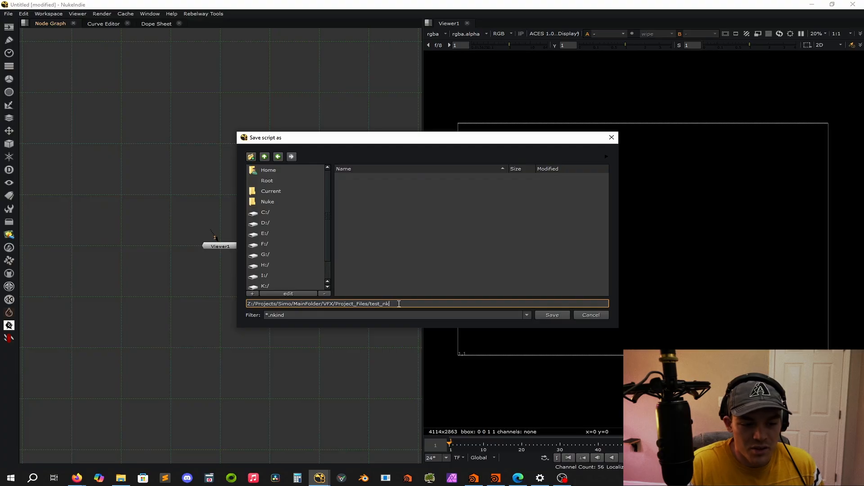
key("Return")
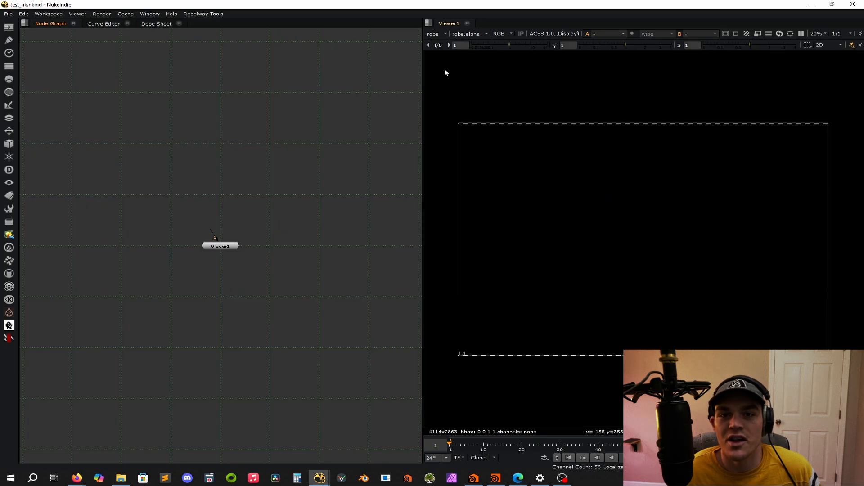
Add a ChannelMerge node to the empty area above the Viewer node.
scroll(252, 149, "down", 3)
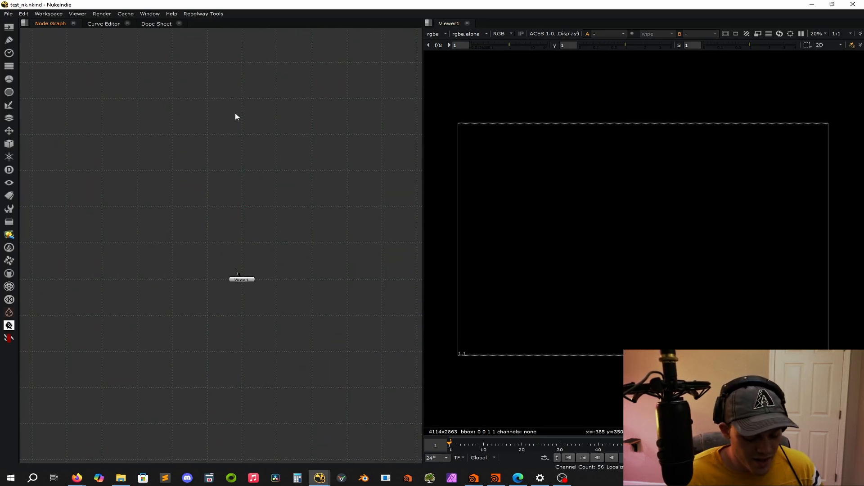
key("Tab")
type("channel")
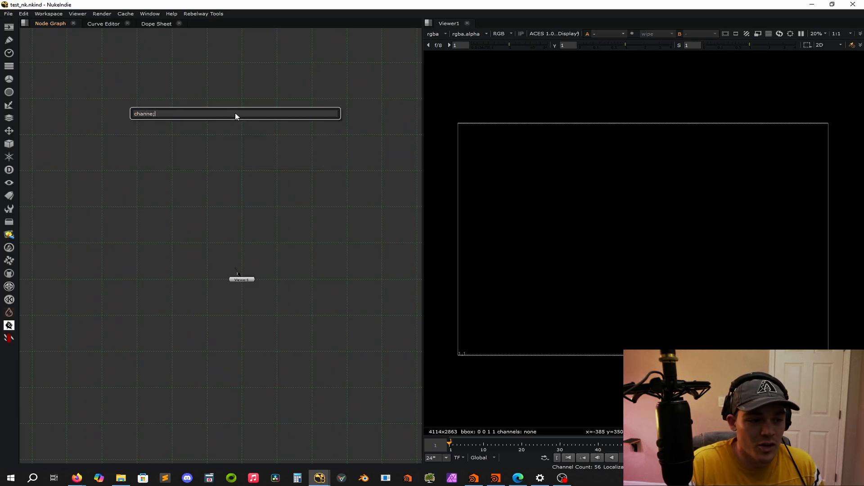
key("Return")
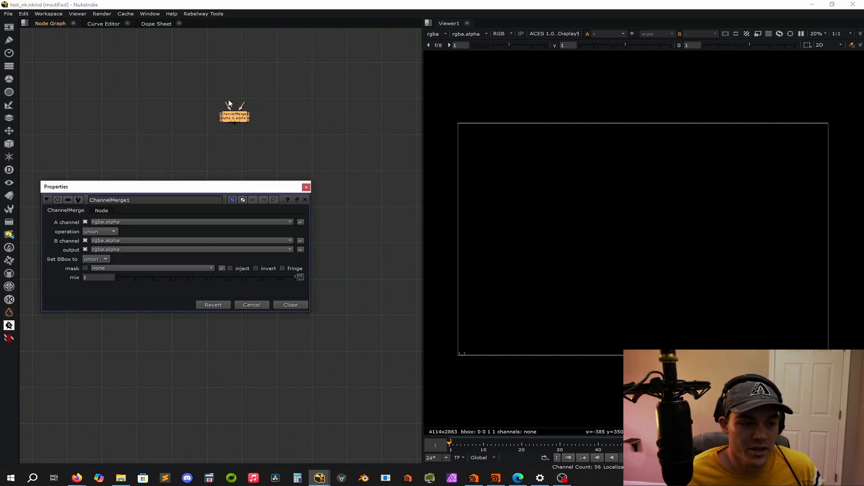
Add a Copy node beside the ChannelMerge node and close the open node properties.
key("Tab")
type("copy")
key("Return")
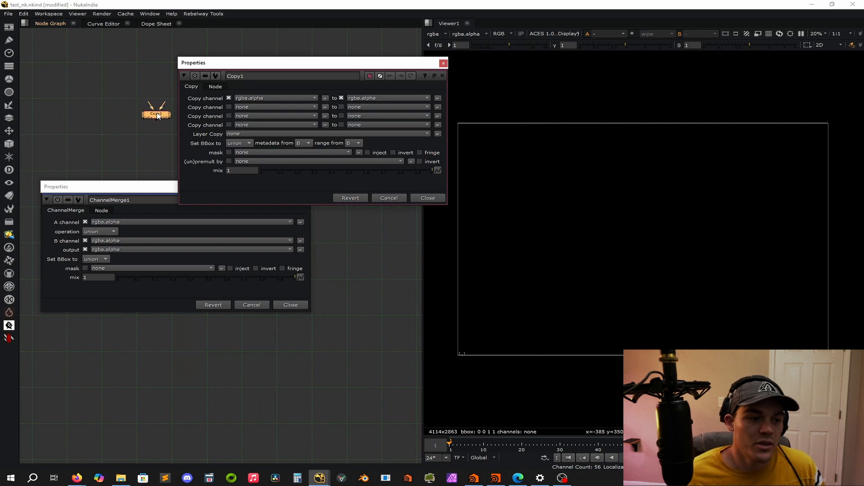
left_click(443, 78, "ctrl")
middle_click_drag(270, 108, 328, 156)
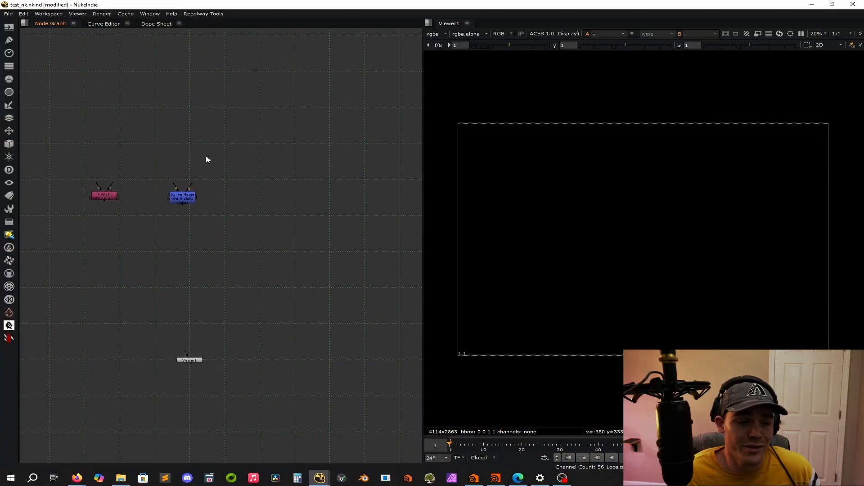
Add a Constant node above the Copy node and set its color to 1.
middle_click_drag(207, 156, 327, 167)
key("Tab")
type("constant")
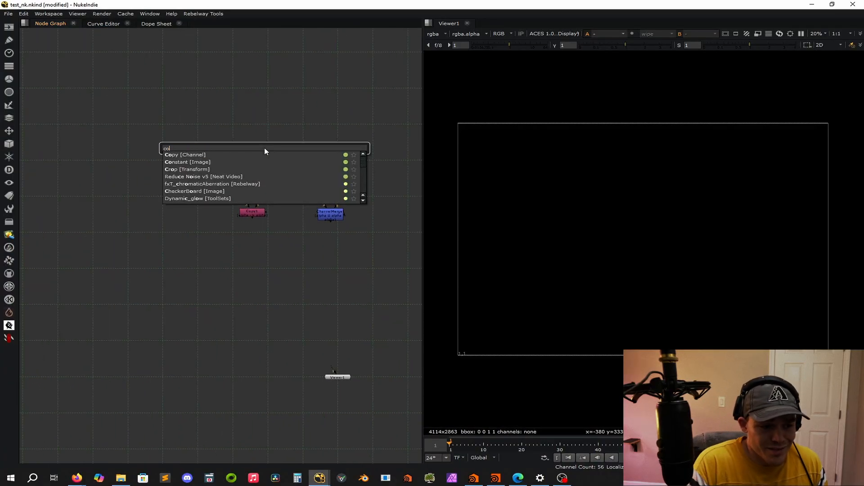
key("Return")
left_click(342, 202)
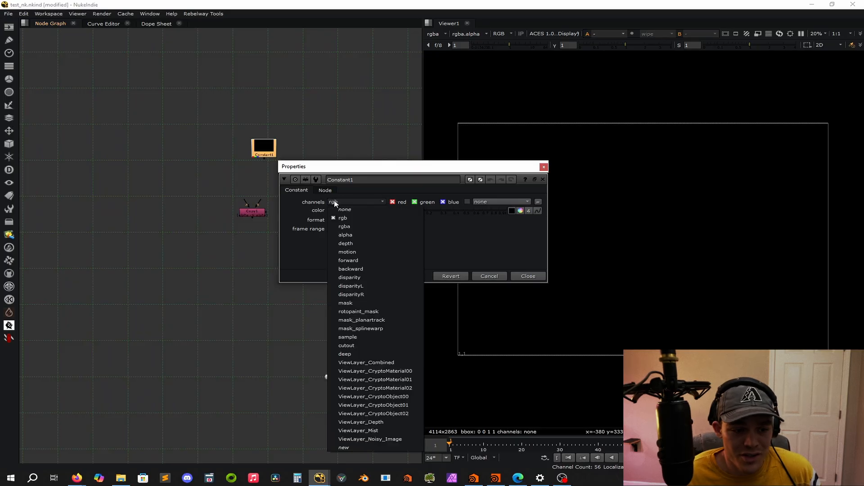
left_click(317, 255)
double_click(343, 210)
type("1")
key("Return")
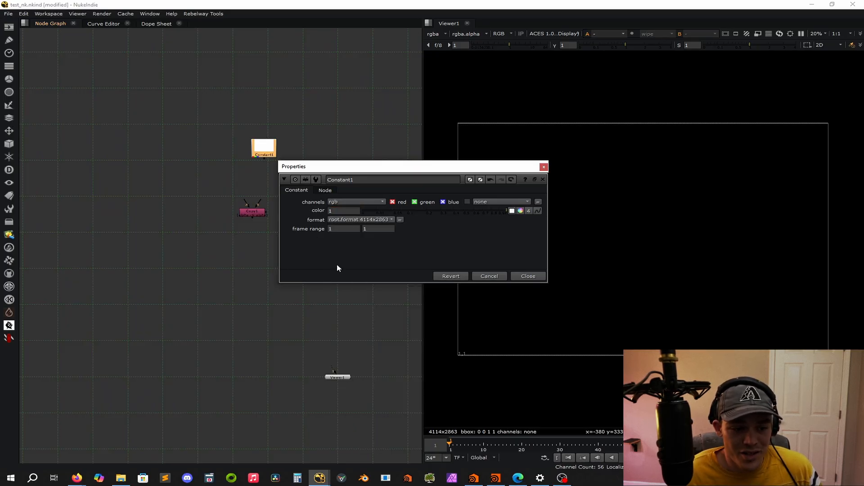
Connect the Copy node's B input to the Constant, align the Constant above it, and close the Constant's properties.
left_click_drag(270, 156, 262, 152)
left_click_drag(258, 203, 250, 148)
left_click(315, 146)
left_click(544, 167)
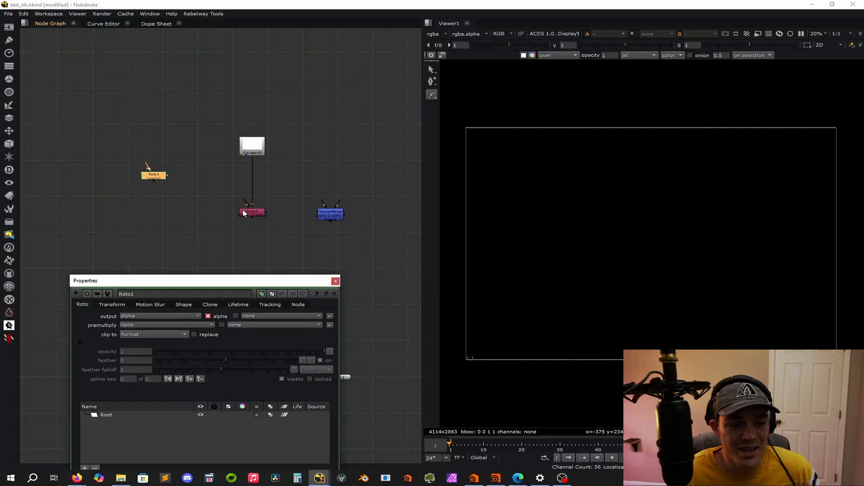
Add a Roto node and connect it to the Copy node's A input through a corner dot.
left_click_drag(245, 203, 192, 206)
left_click(304, 185)
left_click_drag(246, 279, 327, 139)
left_click(235, 195)
left_click(221, 177)
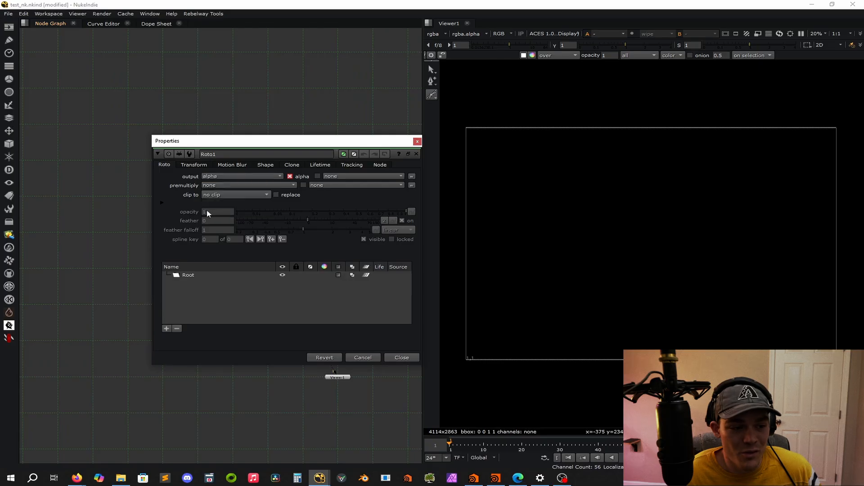
Set the Roto node's output mask to rgba.alpha and close its properties.
left_click(162, 203)
left_click(234, 220)
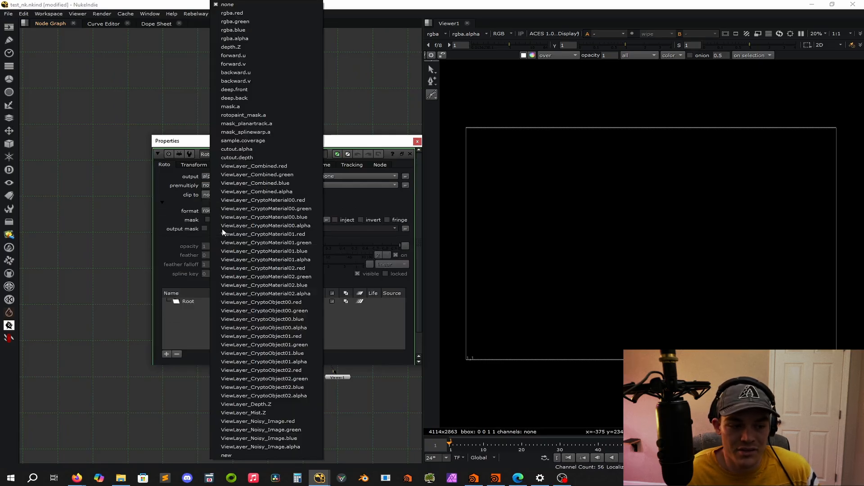
left_click(257, 39)
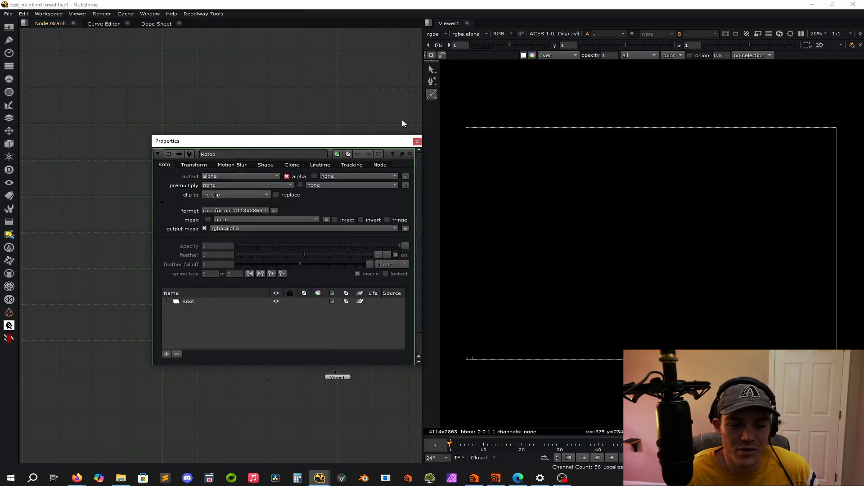
left_click(417, 143)
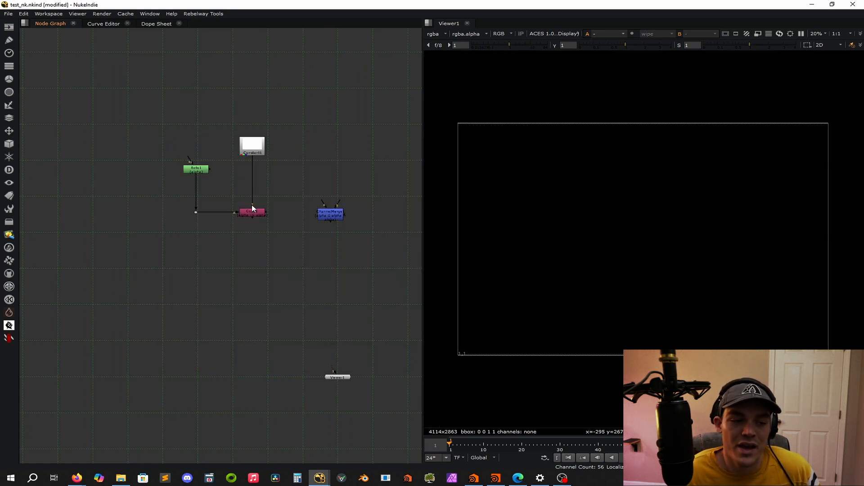
Draw a large closed, rounded shape about 2665 by 1995 pixels in the Roto node, then close its properties.
double_click(201, 170)
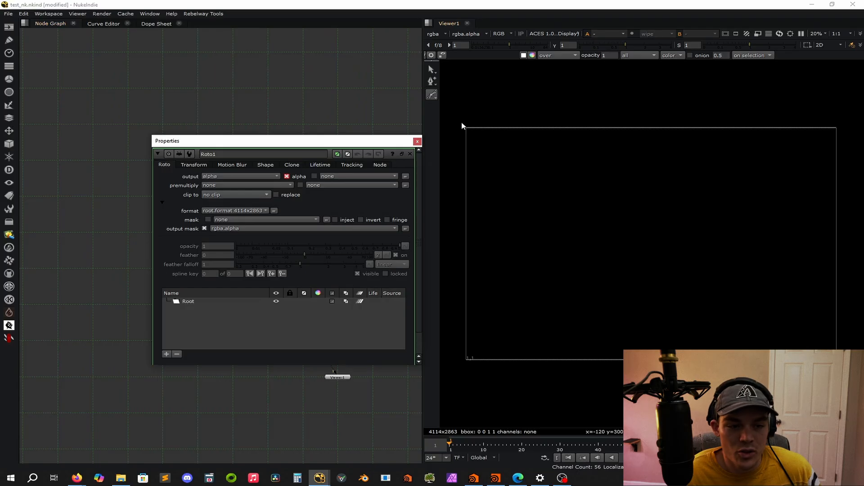
left_click(573, 168)
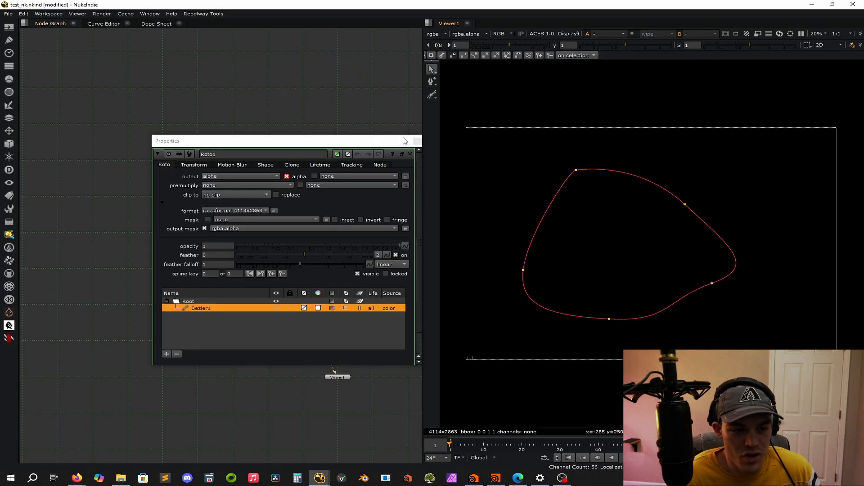
left_click(418, 141)
left_click(218, 160)
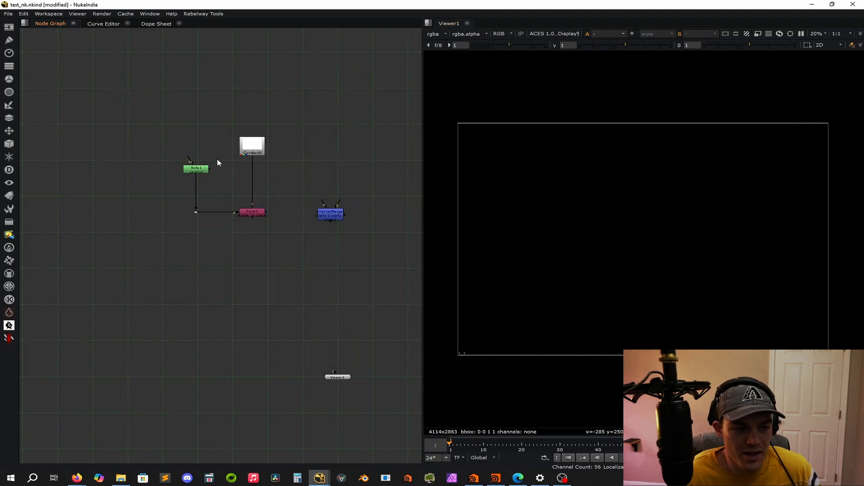
View the Roto's alpha and the Constant's output, comparing the Constant's RGB, blue and alpha channels.
left_click(196, 169)
key("1")
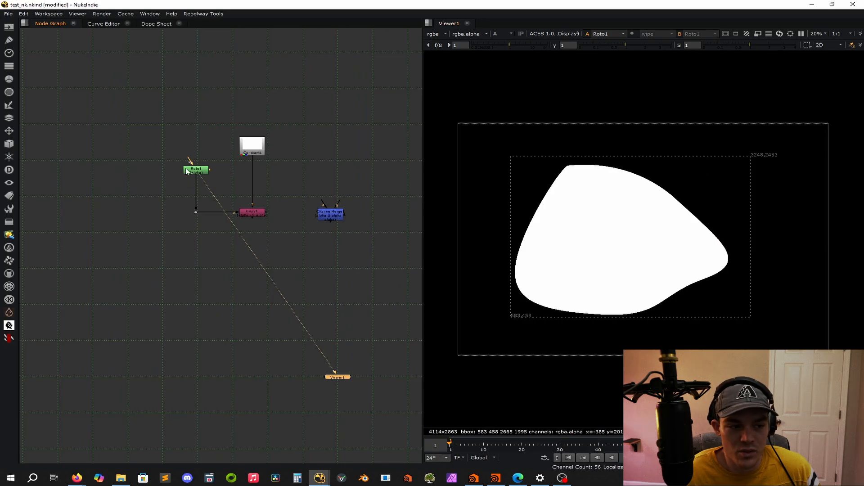
left_click(252, 145)
key("1")
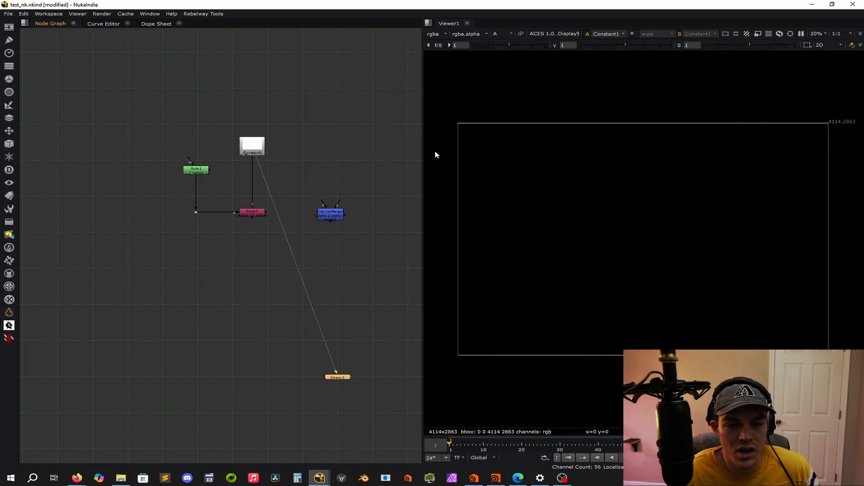
key("a")
key("a")
key("a")
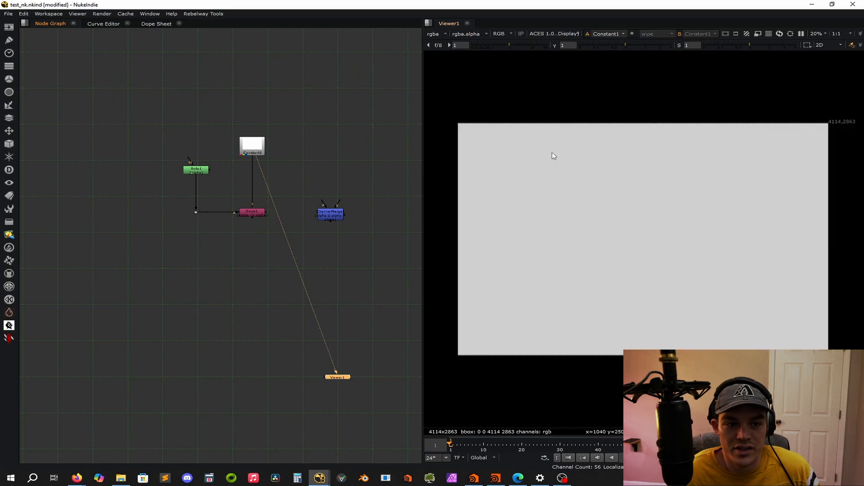
key("b")
key("a")
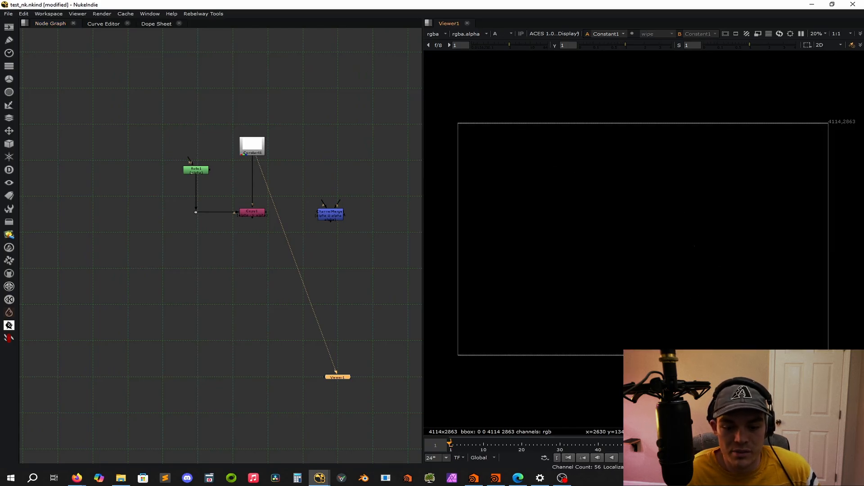
View the Copy node's alpha output and inspect its copy channel settings.
left_click(250, 212)
key("1")
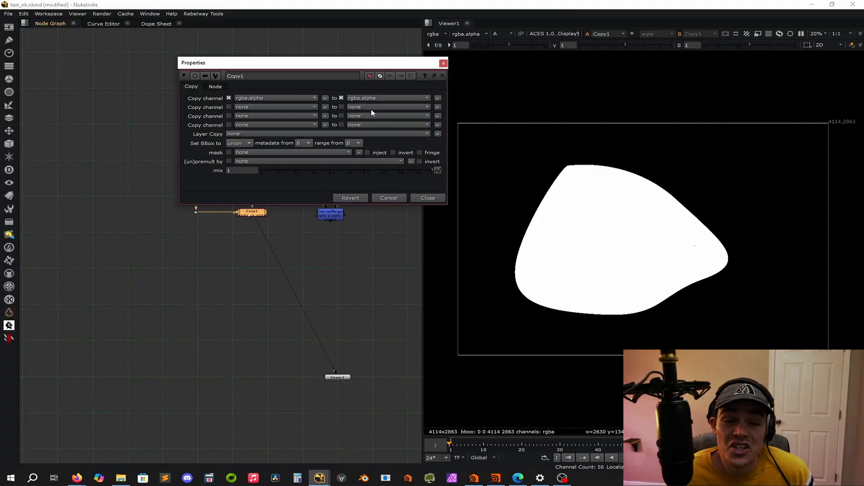
left_click(443, 63)
Move the Constant node higher to make room above the Copy node.
left_click(298, 179)
left_click(262, 155)
left_click_drag(261, 154, 261, 128)
left_click(302, 138)
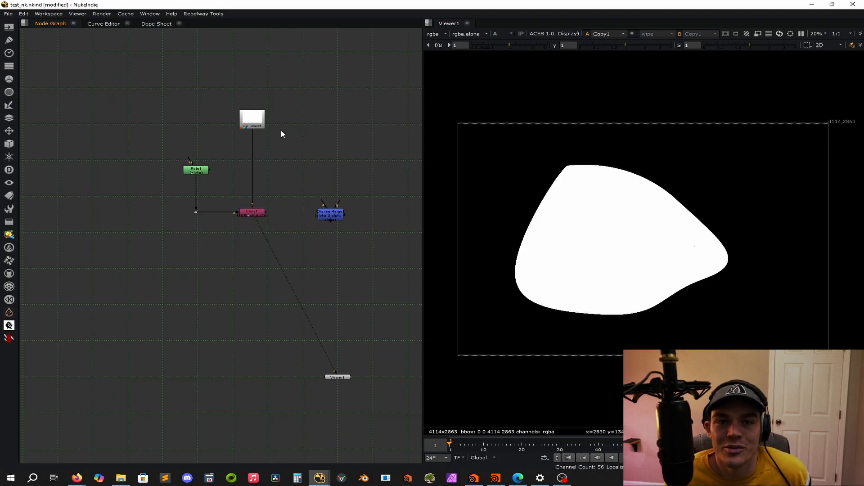
Insert a Shuffle node between the Constant and the Copy node and connect its A input to the Roto.
key("Tab")
type("shuffle")
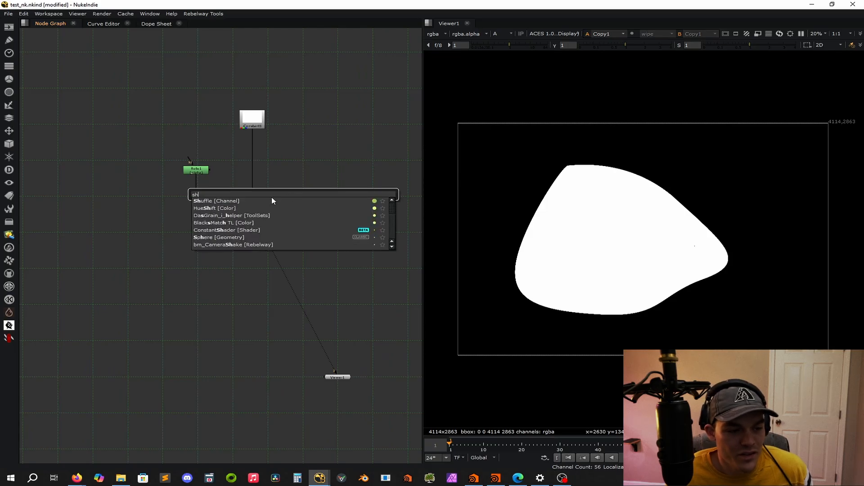
key("Return")
middle_click_drag(266, 188, 182, 176)
left_click_drag(239, 134, 140, 164)
left_click_drag(193, 161, 195, 166)
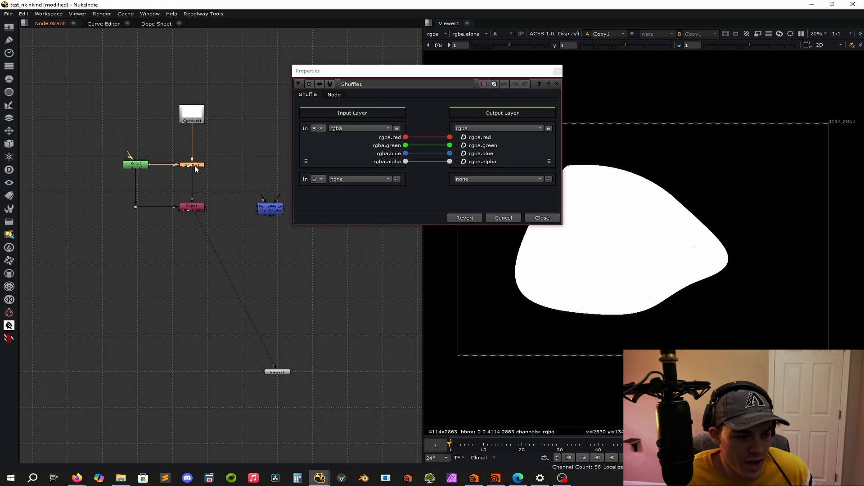
Set the Shuffle's second input layer to rgba from input A.
left_click(318, 179)
left_click(324, 188)
left_click(352, 180)
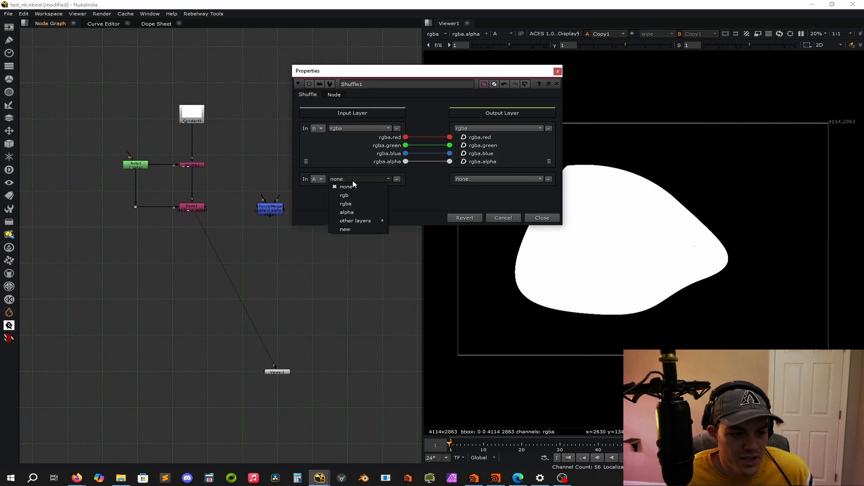
mouse_move(372, 221)
left_click(557, 196)
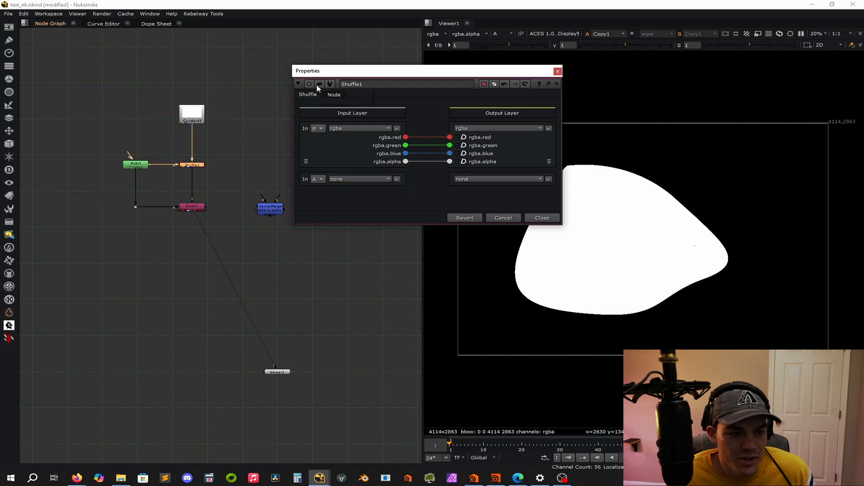
left_click(309, 84)
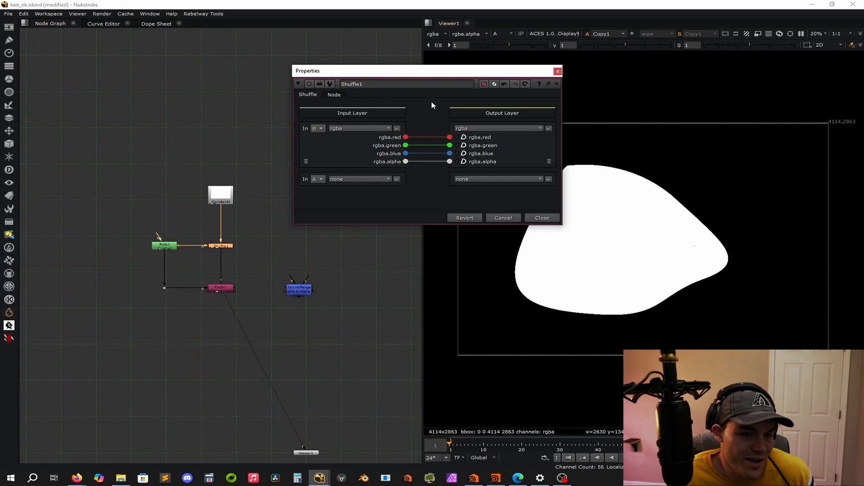
left_click(247, 250)
left_click(356, 180)
left_click(360, 201)
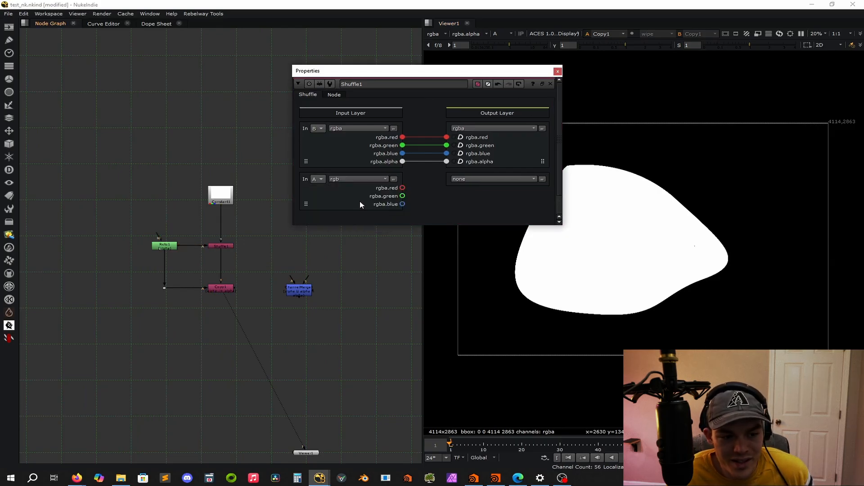
left_click(356, 179)
left_click(355, 204)
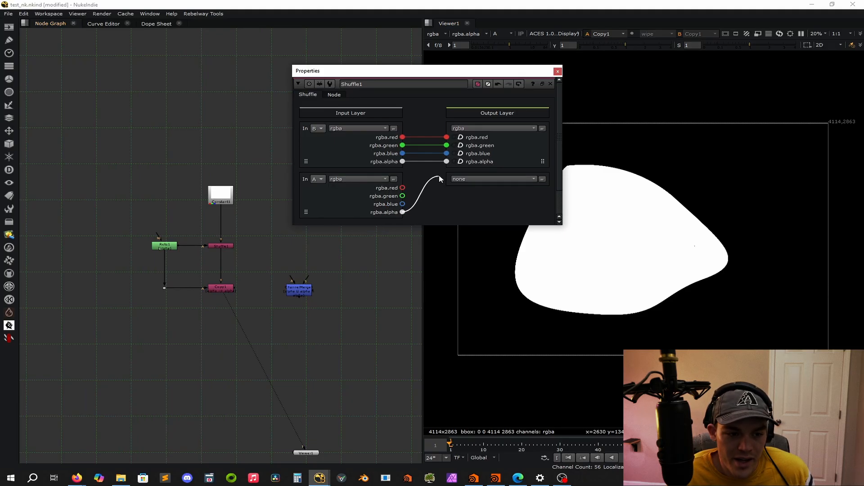
Route the A input's alpha, red and green channels to the matching rgba outputs in the Shuffle.
left_click_drag(439, 175, 446, 161)
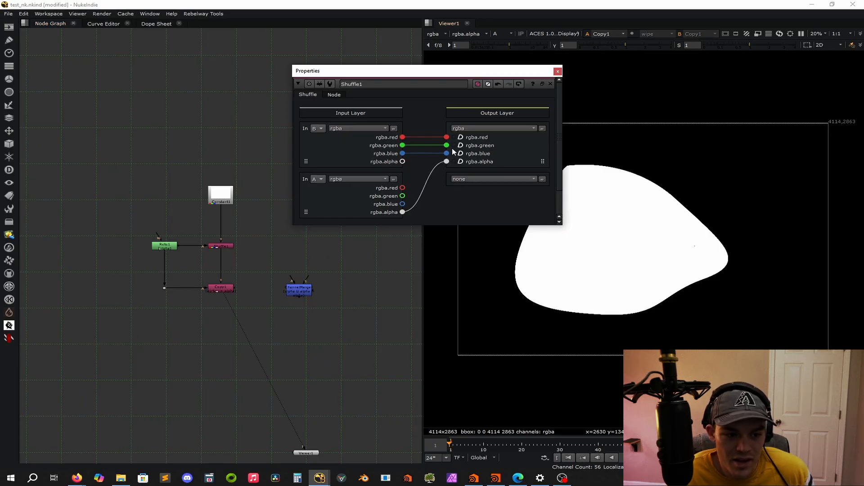
left_click_drag(403, 187, 446, 137)
left_click_drag(403, 195, 446, 145)
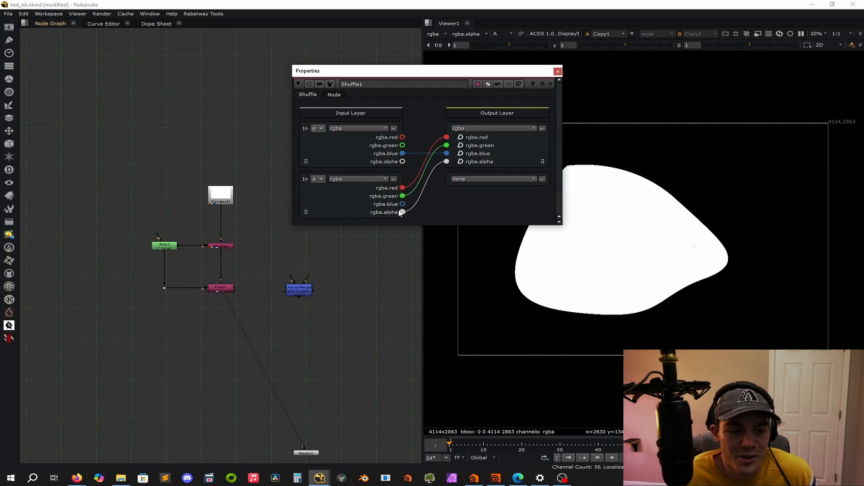
Close the Shuffle's properties and delete the Shuffle node.
left_click(557, 71)
key("Delete")
Add an Erode (blur) node and insert it directly below the Roto node.
left_click(181, 260)
key("Tab")
type("er")
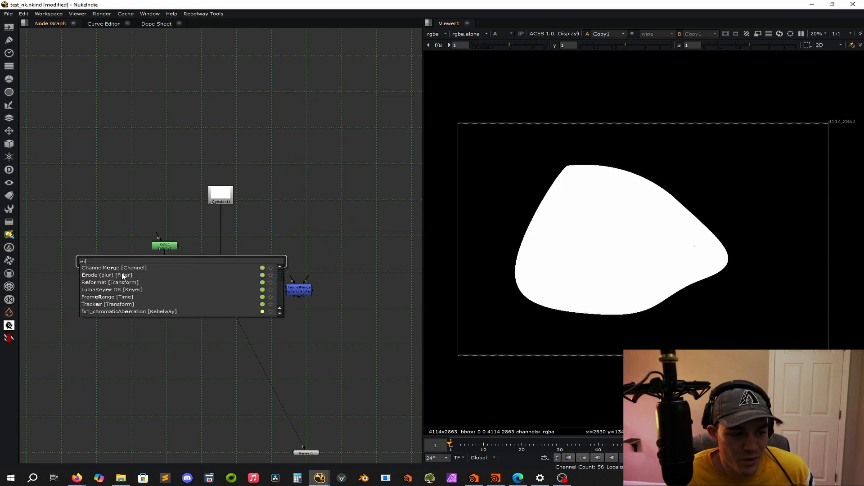
left_click(112, 274)
left_click_drag(185, 262, 168, 263)
Add a Blur node below the Erode, set its channels to alpha, and shift the Roto, Erode and Blur nodes upward.
key("b")
left_click(270, 261)
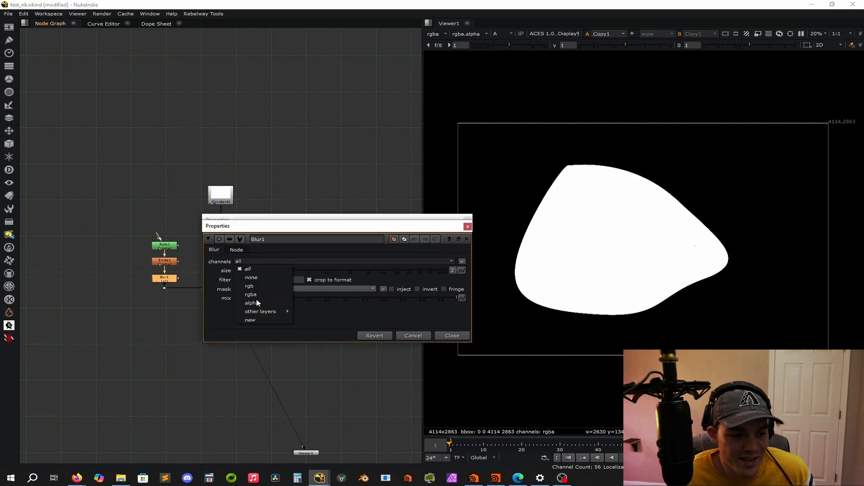
left_click(251, 303)
left_click(468, 226)
left_click_drag(100, 225, 167, 262)
left_click(266, 266)
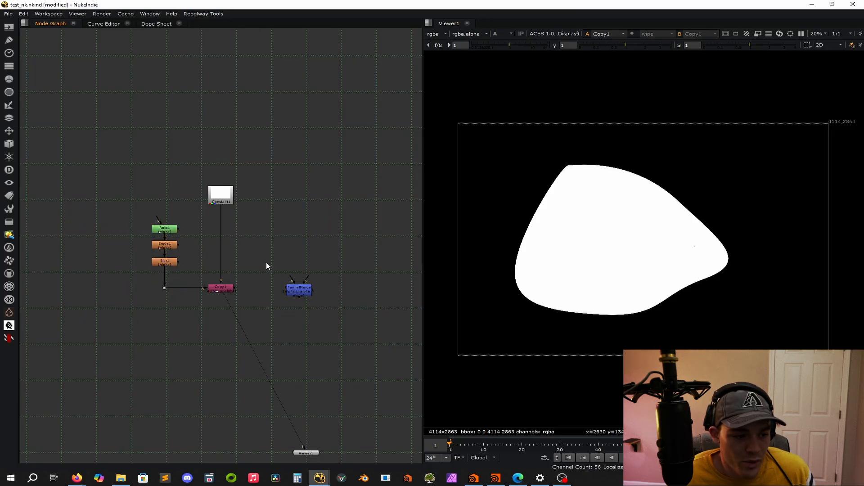
Add a Premult node directly below the Copy node and close its properties.
key("Tab")
type("prem")
key("Return")
mouse_move(201, 342)
left_mouse_down()
mouse_move(226, 327)
mouse_move(217, 335)
left_mouse_up()
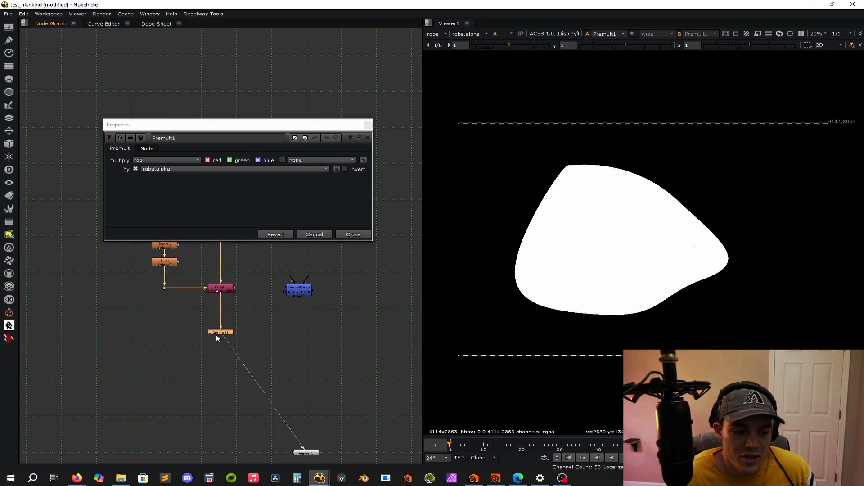
left_click(354, 234)
left_click(357, 230)
Space the Roto, Erode and Blur nodes out evenly in their vertical chain.
left_click_drag(172, 265, 172, 271)
left_click(170, 248)
left_click_drag(169, 230, 170, 227)
left_click(181, 242)
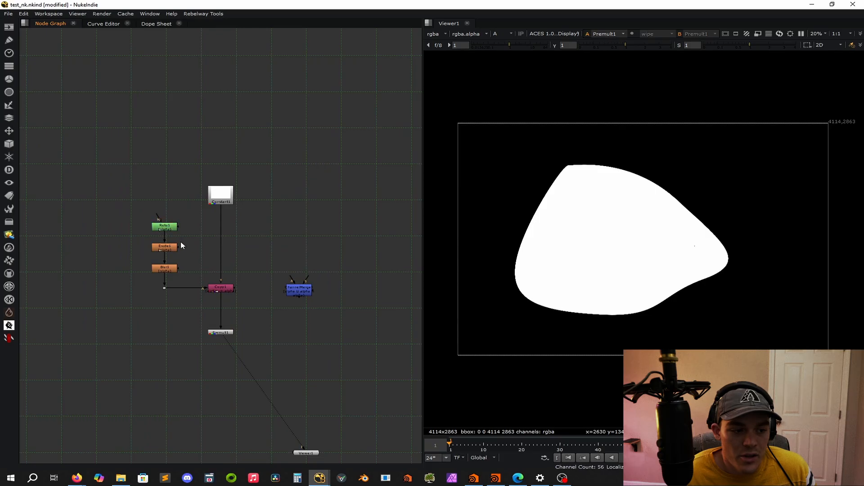
Set the Blur node's size to 4 and close its properties.
double_click(163, 270)
left_click(260, 272)
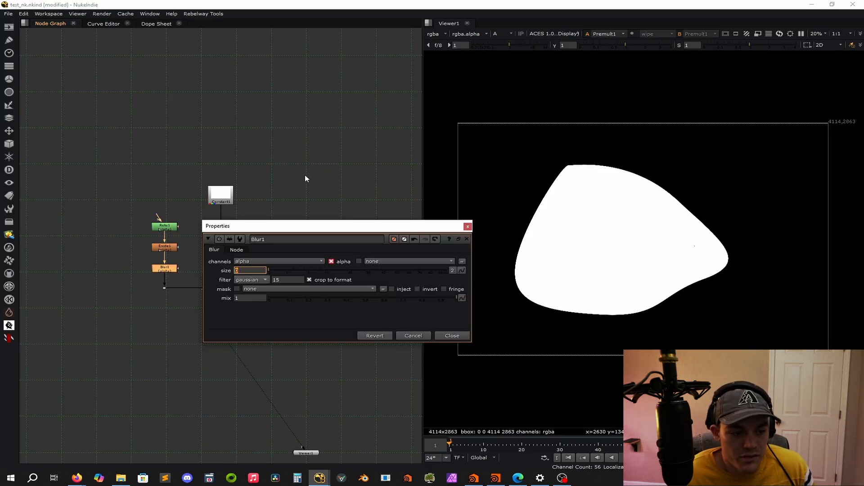
type("4")
left_click(317, 152)
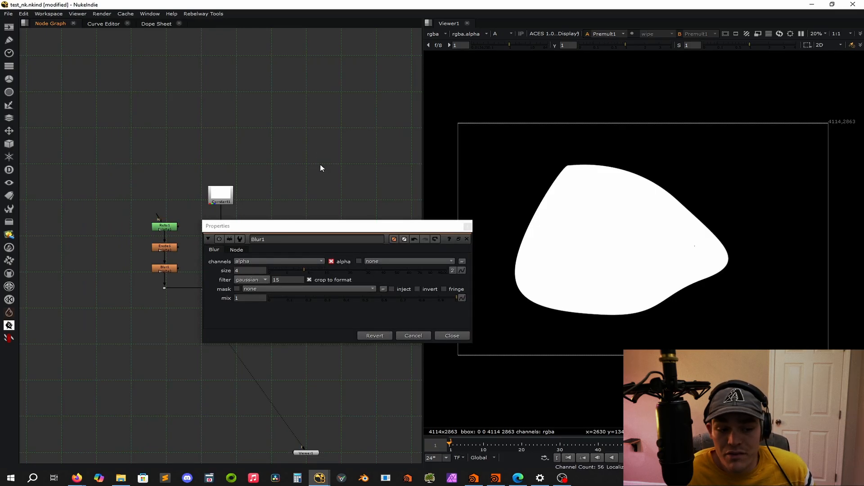
left_click(467, 226)
View the Copy and Premult outputs in turn, examine the matte's softened edge up close, and check the Roto's properties.
left_click(221, 289)
key("1")
left_click(215, 333)
key("1")
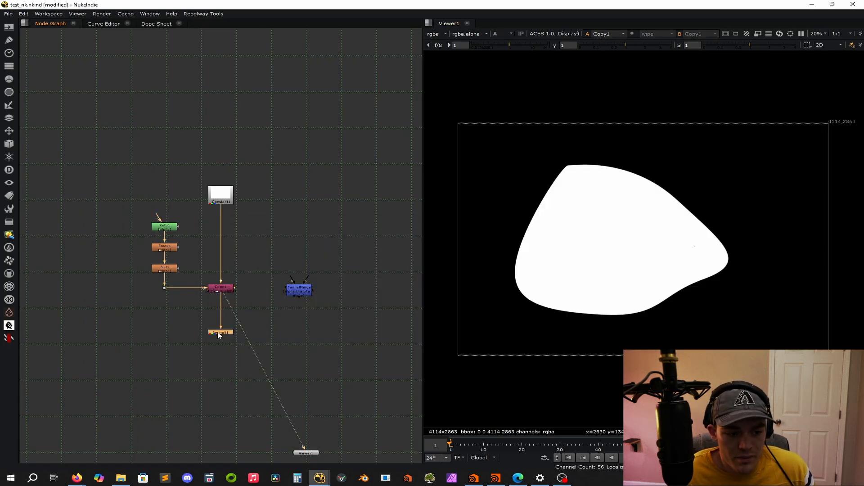
scroll(726, 244, "up", 5)
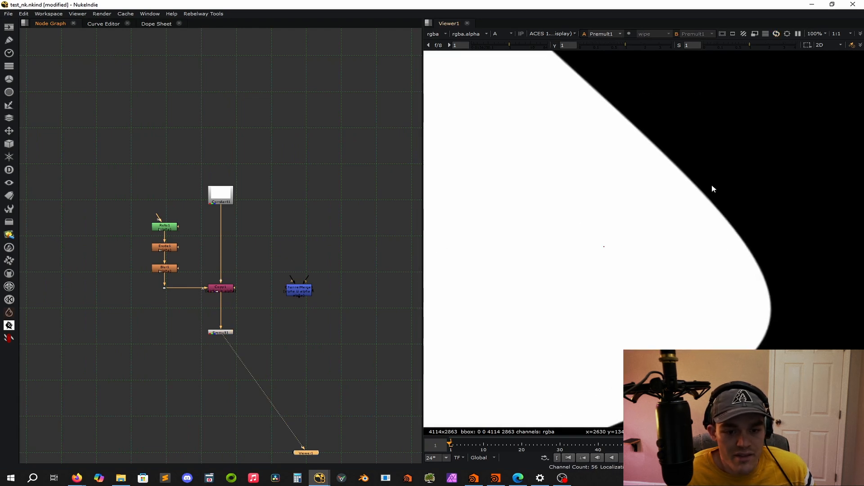
scroll(662, 201, "up", 5)
scroll(190, 260, "up", 3)
left_click(175, 214)
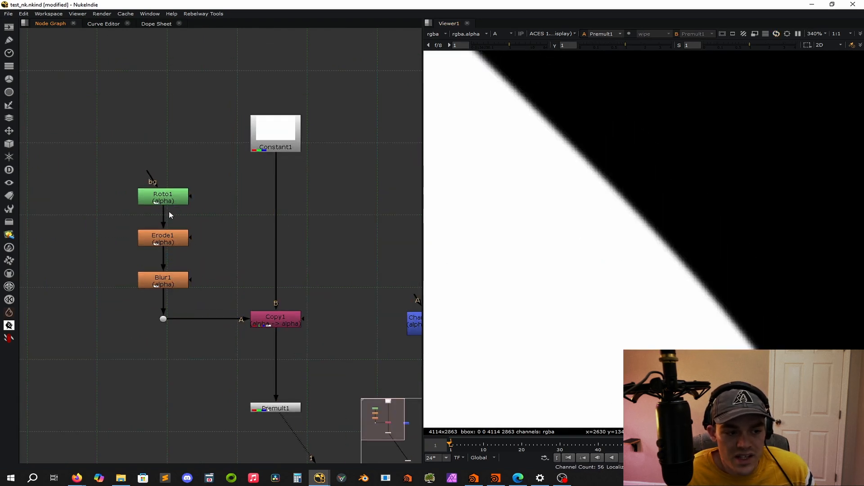
double_click(164, 197)
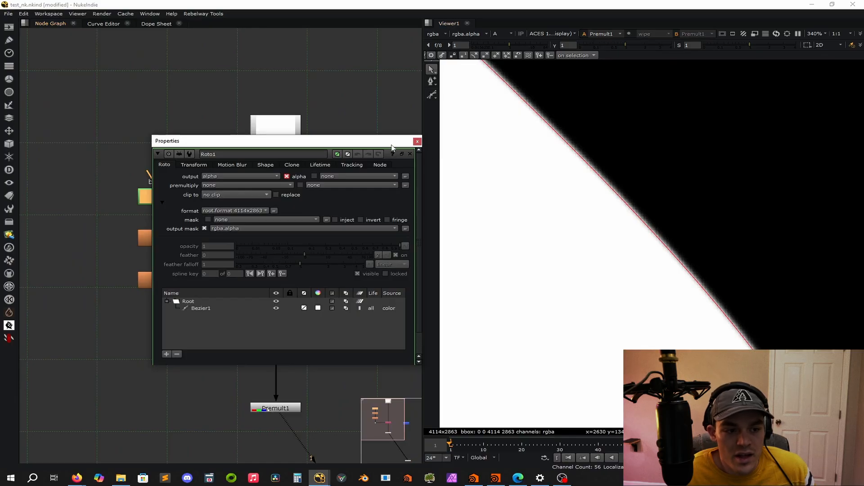
left_click(417, 141)
Try an Erode size of 100 to see how it shrinks the matte.
left_click(148, 239)
double_click(147, 239)
left_click_drag(347, 263, 460, 263)
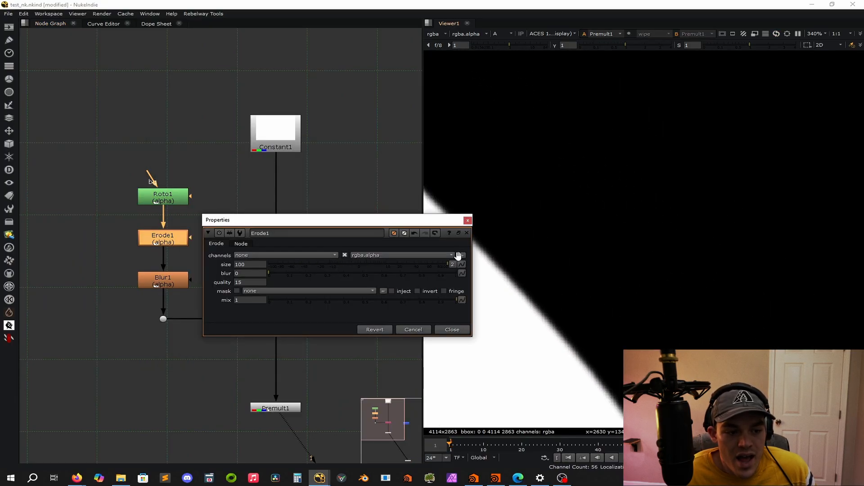
left_click(467, 220)
Try a Blur size of 57 on the alpha and check the whole matte.
double_click(155, 280)
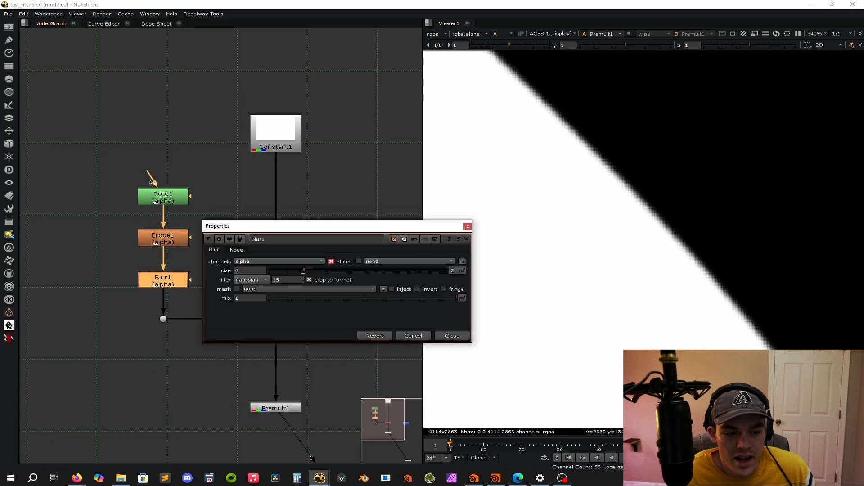
left_click_drag(305, 273, 404, 269)
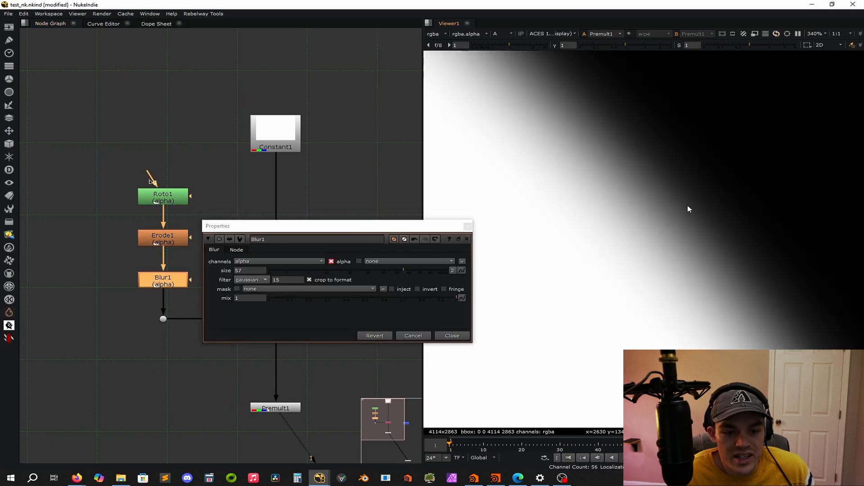
key("f")
left_click(467, 225)
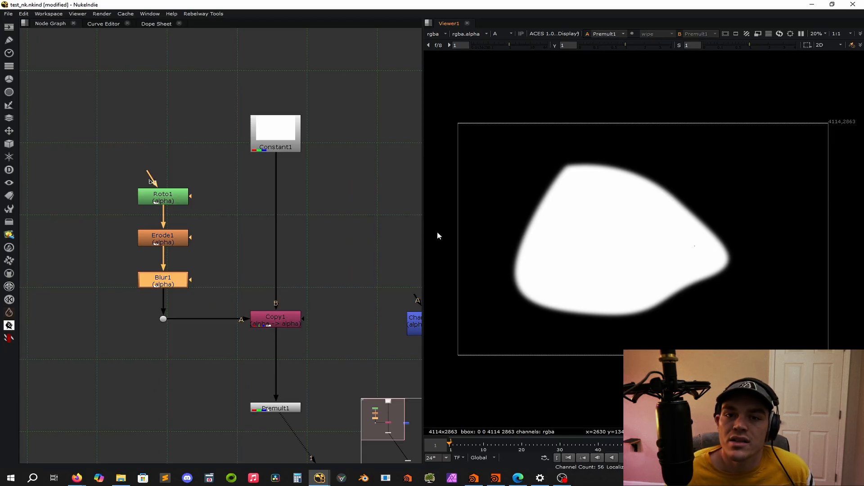
left_click(370, 264)
key("f")
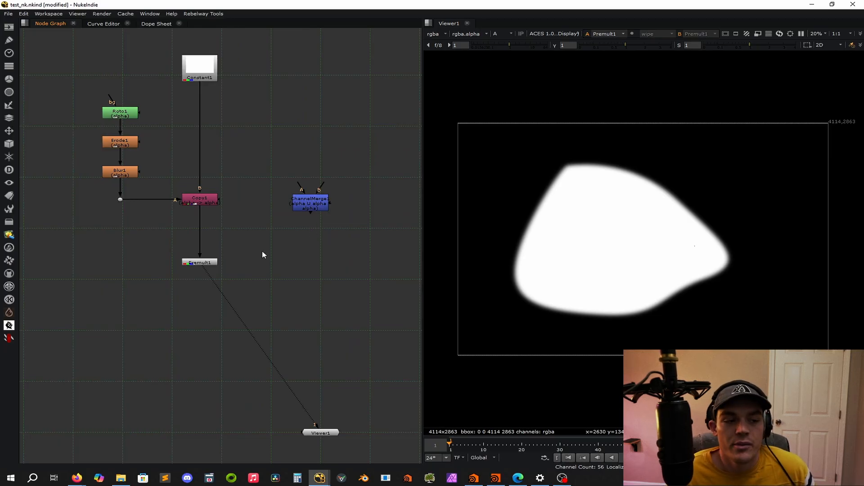
scroll(217, 256, "down", 10)
scroll(247, 284, "up", 4)
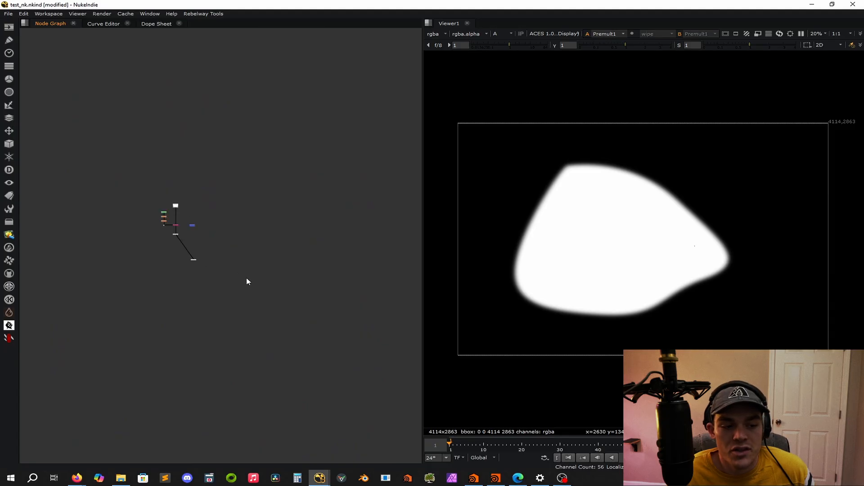
scroll(232, 268, "down", 6)
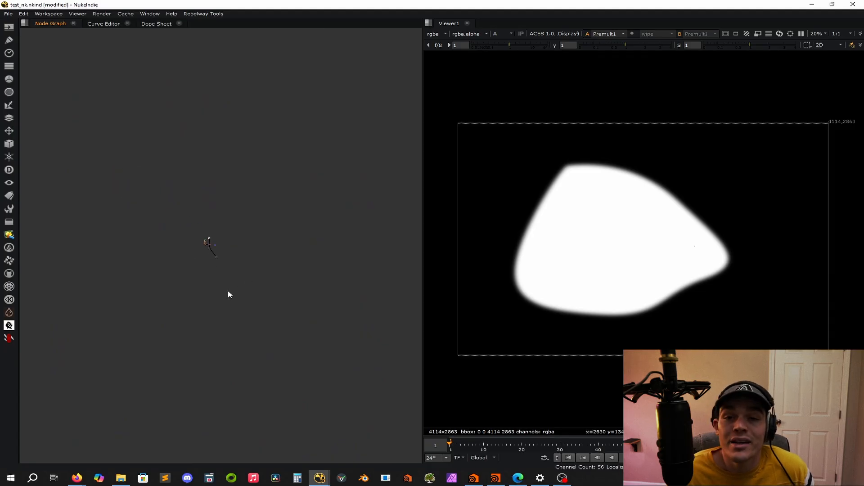
scroll(204, 198, "up", 5)
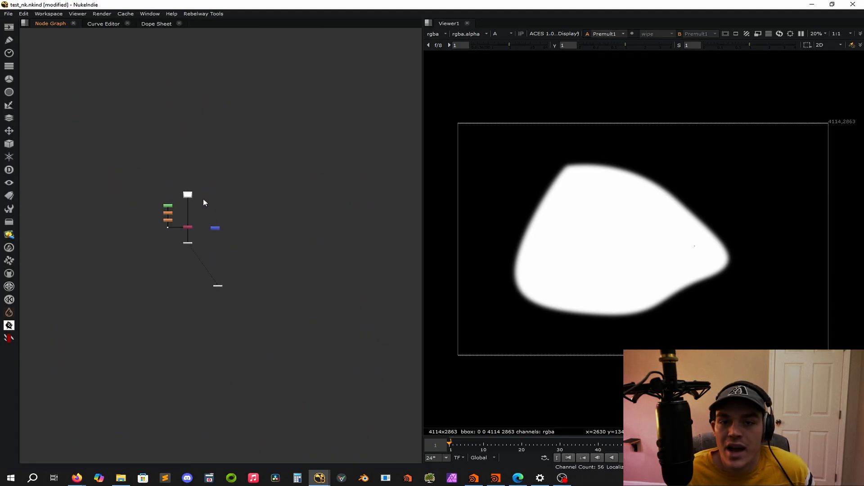
scroll(202, 200, "down", 6)
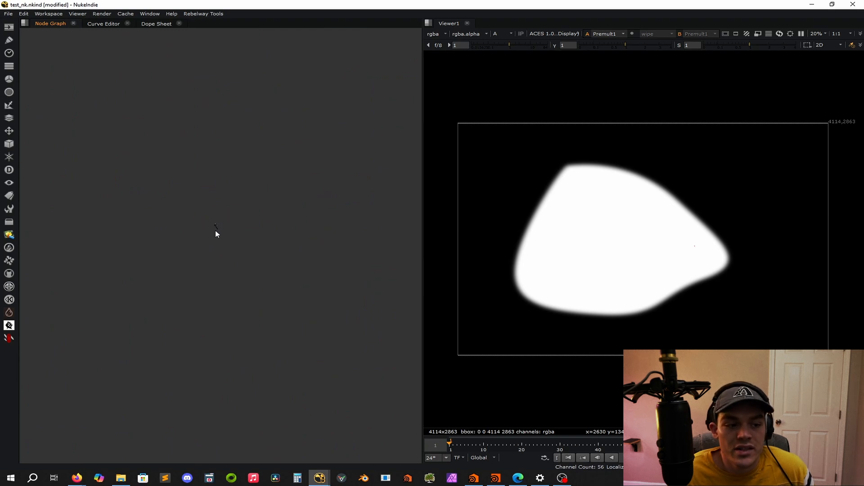
scroll(208, 229, "up", 10)
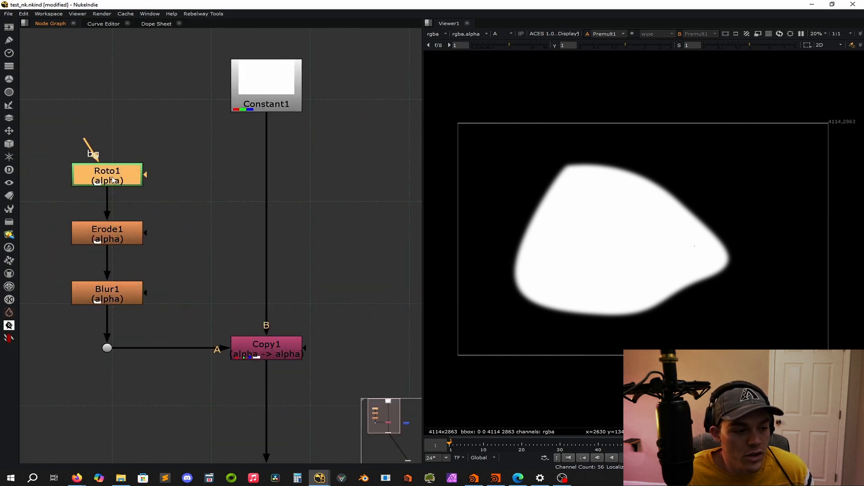
left_click(121, 292)
left_click(220, 272)
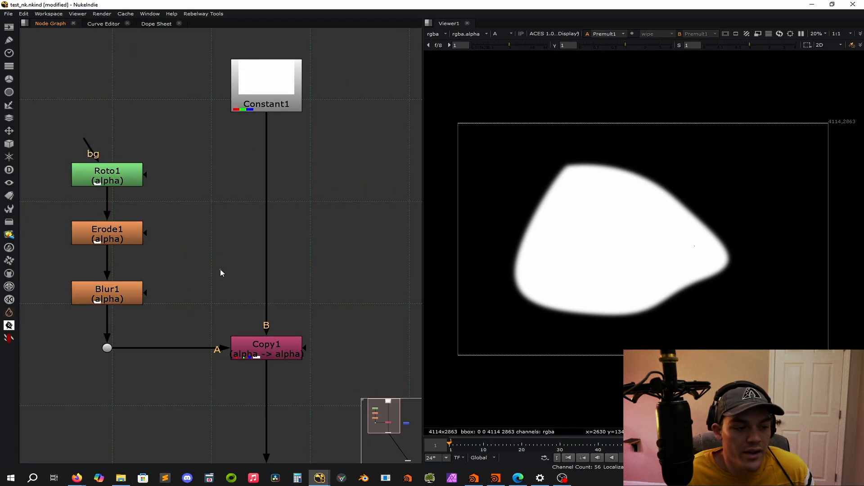
Try an Erode size of 16.5, undo the change and close the Erode properties.
double_click(122, 237)
left_click_drag(359, 264, 402, 248)
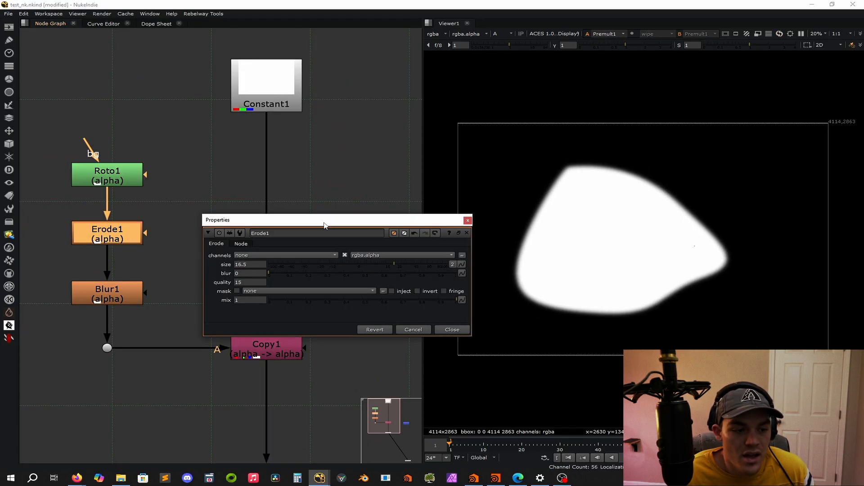
key("ctrl+z")
left_click(468, 220)
Try a different Blur size, undo back to size 4 and close the Blur properties.
double_click(107, 293)
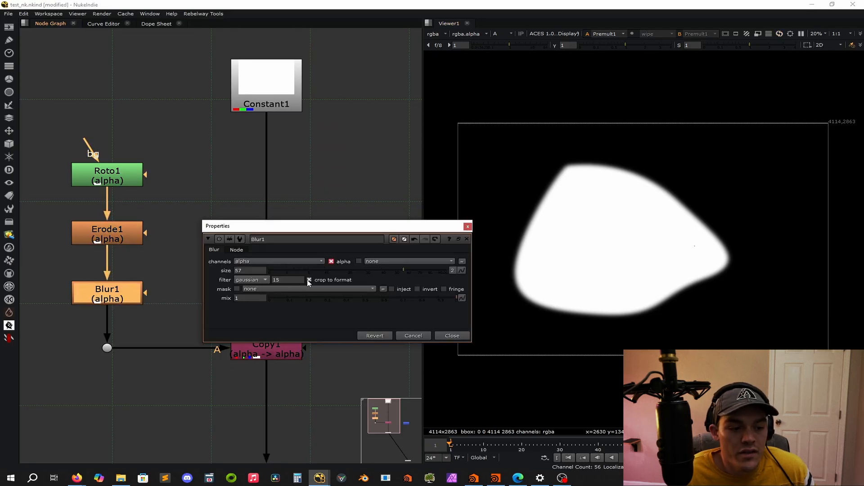
left_click_drag(377, 274, 495, 272)
key("ctrl+z")
key("ctrl+z")
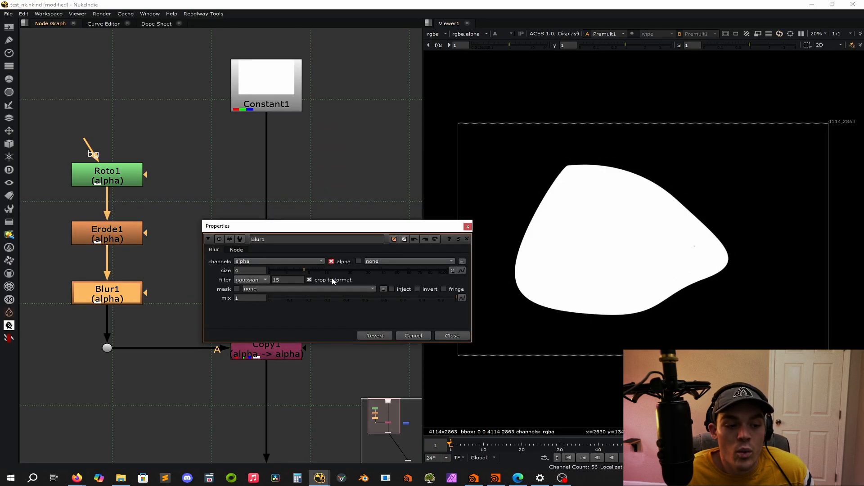
left_click(467, 226)
Review the first Roto node's general, transform, motion blur, shape and lifetime settings, then close its properties.
left_click(312, 238)
scroll(313, 238, "down", 5)
scroll(330, 307, "up", 2)
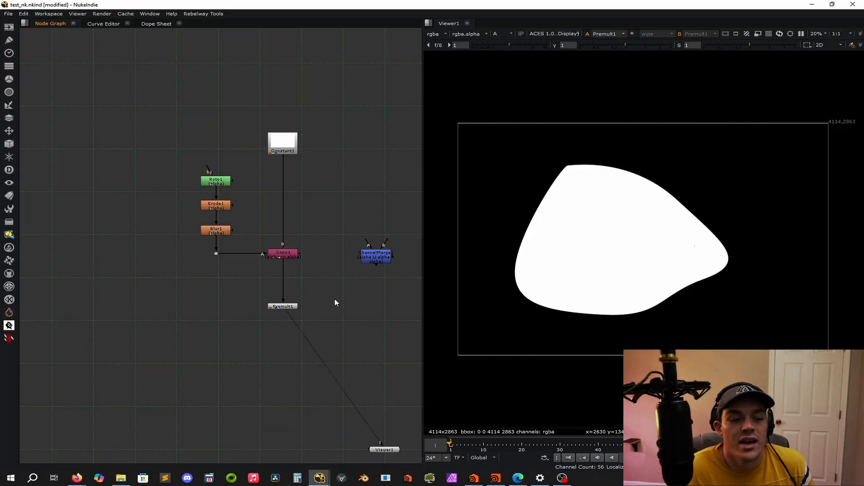
double_click(215, 182)
left_click(194, 165)
left_click(232, 165)
left_click(194, 165)
left_click(164, 165)
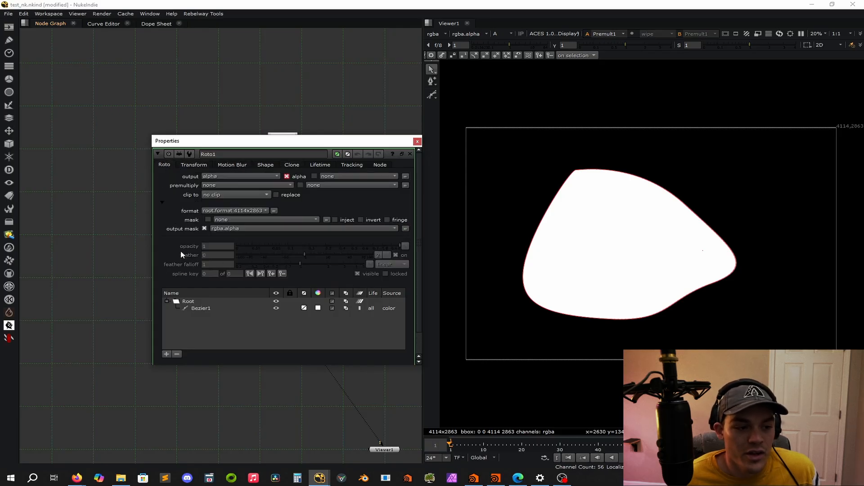
left_click(320, 165)
left_click(266, 165)
left_click(232, 165)
left_click(185, 165)
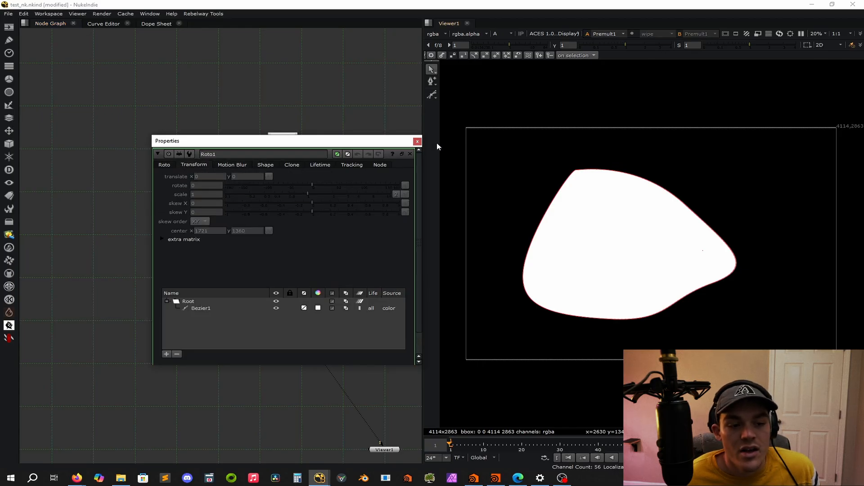
left_click(418, 141)
Move the Premult node down and insert the ChannelMerge node between Copy and Premult.
scroll(331, 165, "down", 3)
scroll(335, 206, "up", 4)
scroll(339, 270, "down", 5)
scroll(324, 249, "up", 2)
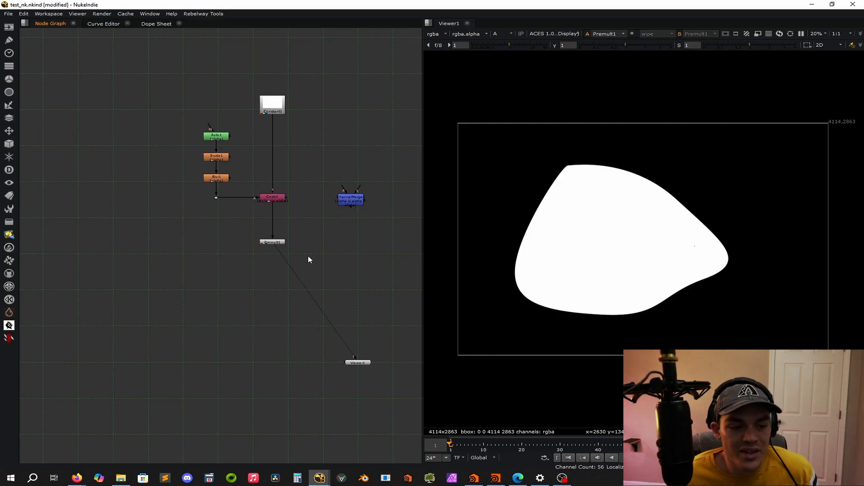
left_click_drag(276, 244, 278, 308)
left_click_drag(339, 207, 262, 252)
left_click(374, 210)
Inspect the ChannelMerge's A channel choices and its other channel and operation settings, then close its properties.
double_click(272, 245)
left_click(129, 223)
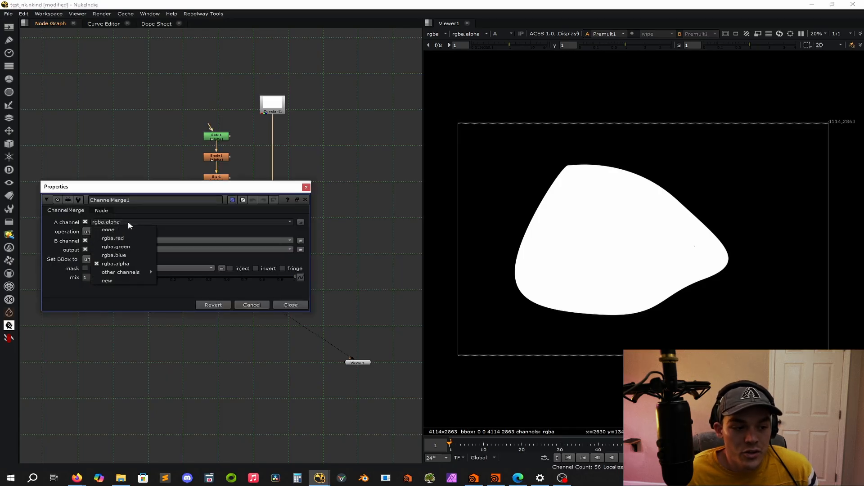
left_click(116, 140)
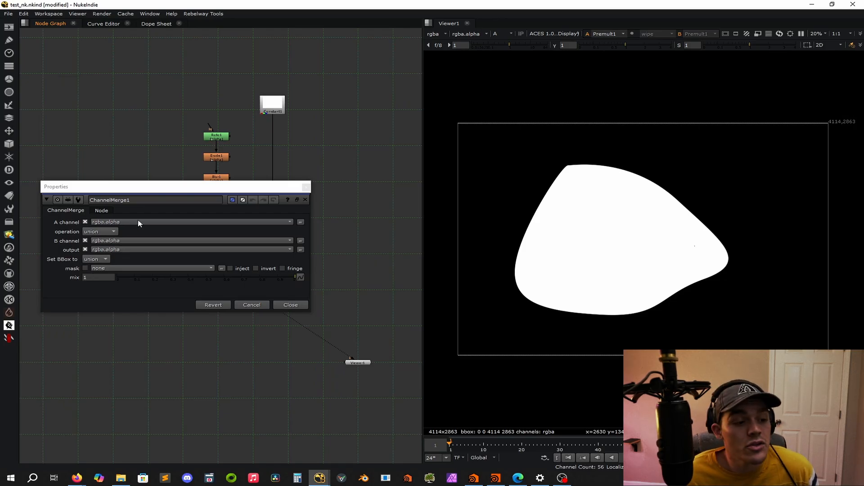
left_click(175, 233)
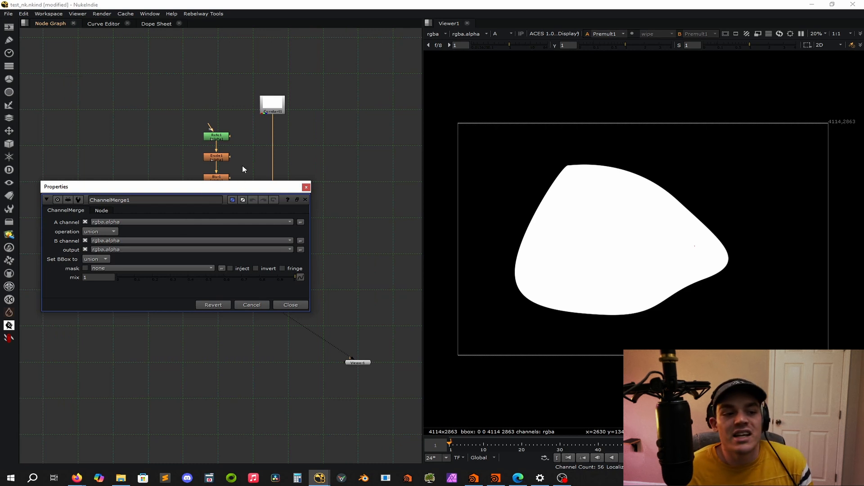
left_click(339, 193)
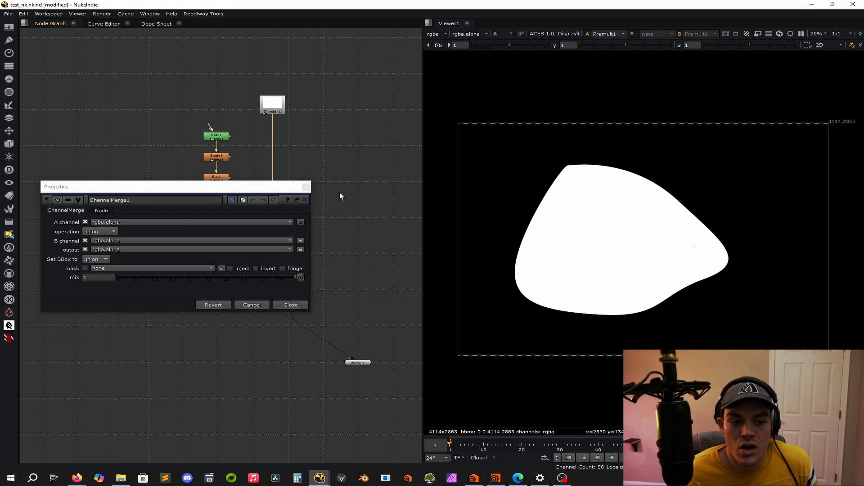
left_click(306, 187)
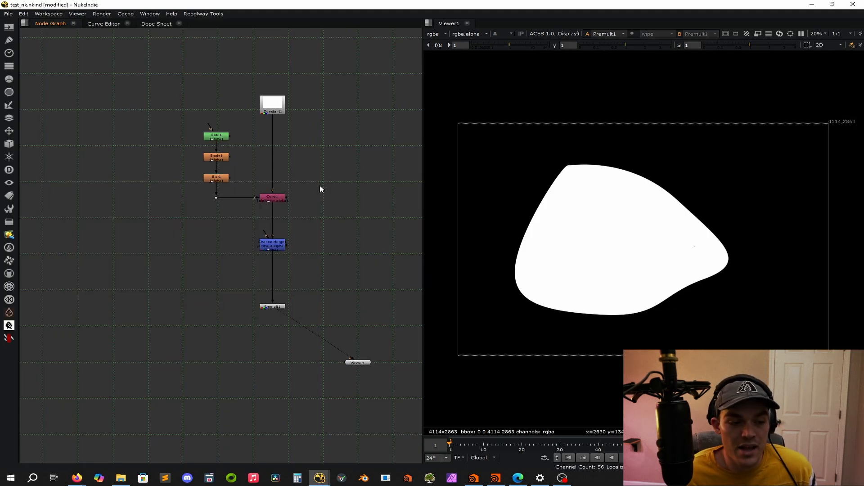
Lower the ChannelMerge node slightly, add a second Roto node below the first chain, and route it through a dot into ChannelMerge's A input.
left_click_drag(273, 246, 272, 263)
left_click(209, 238)
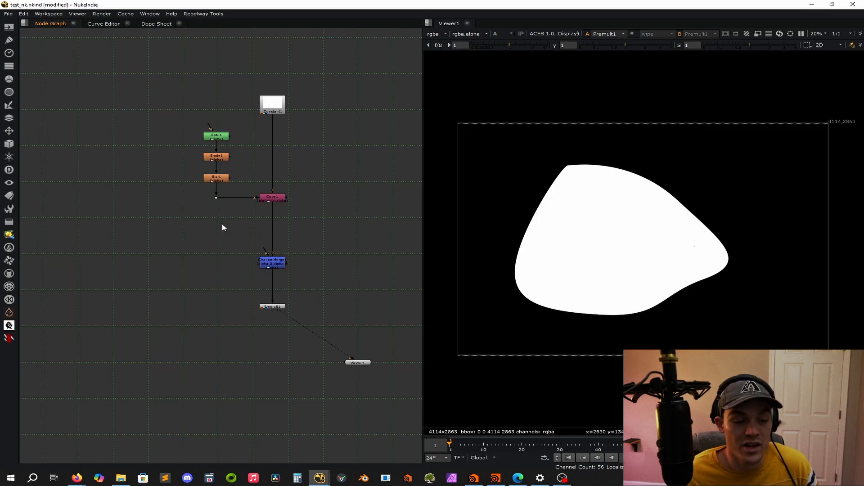
key("o")
middle_click_drag(222, 228, 149, 188)
left_click_drag(194, 210, 155, 187)
left_click_drag(155, 187, 143, 221)
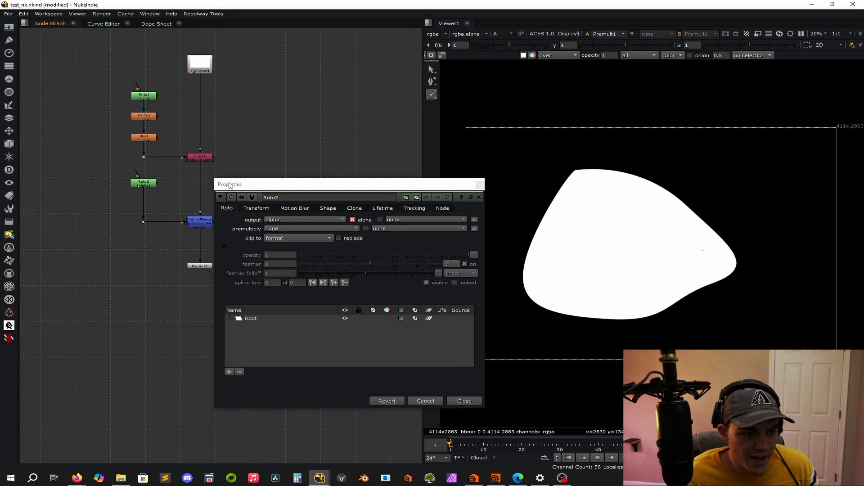
middle_click_drag(277, 144, 252, 142)
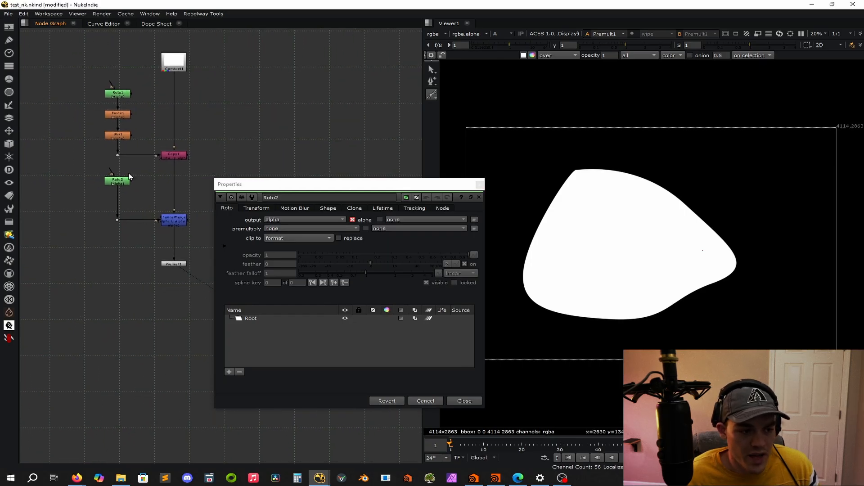
left_click(117, 180)
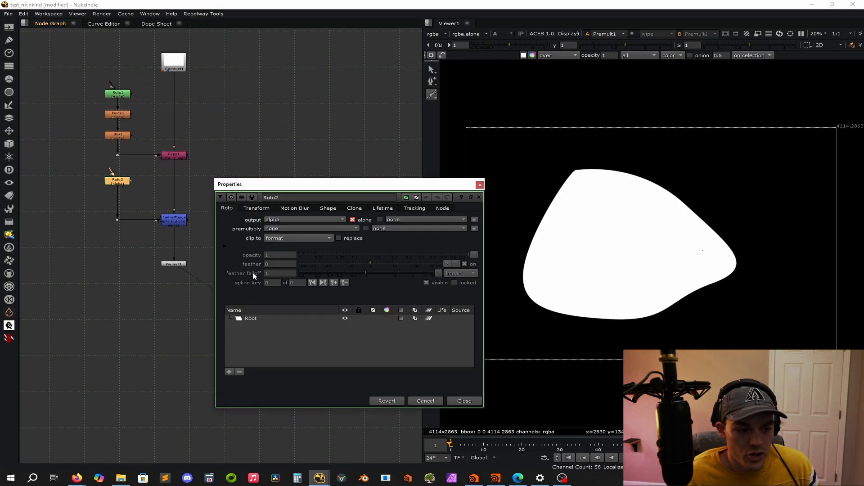
Reveal the second Roto's additional settings, set its clip to option to no clip, and close its properties.
left_click(224, 245)
left_click(320, 262)
left_click(320, 38)
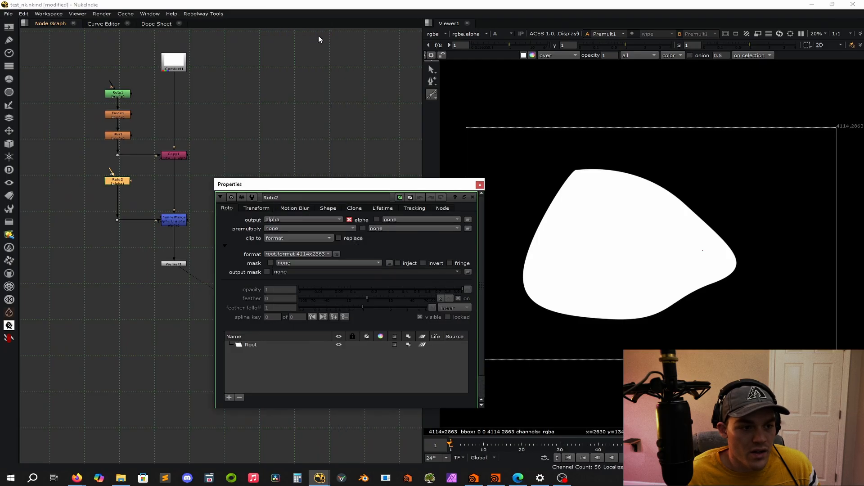
left_click(480, 184)
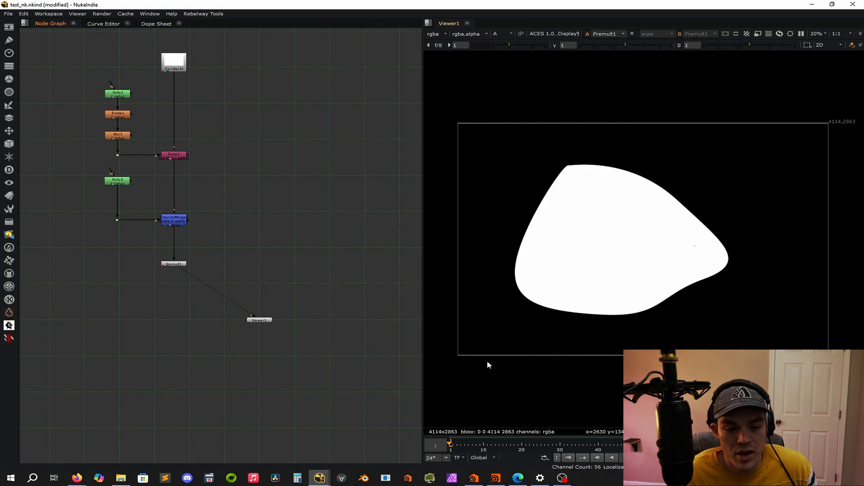
Draw an oversized closed Bezier in the second Roto surrounding the whole 4114x2863 frame, and examine its extended bounding box.
scroll(518, 270, "down", 10)
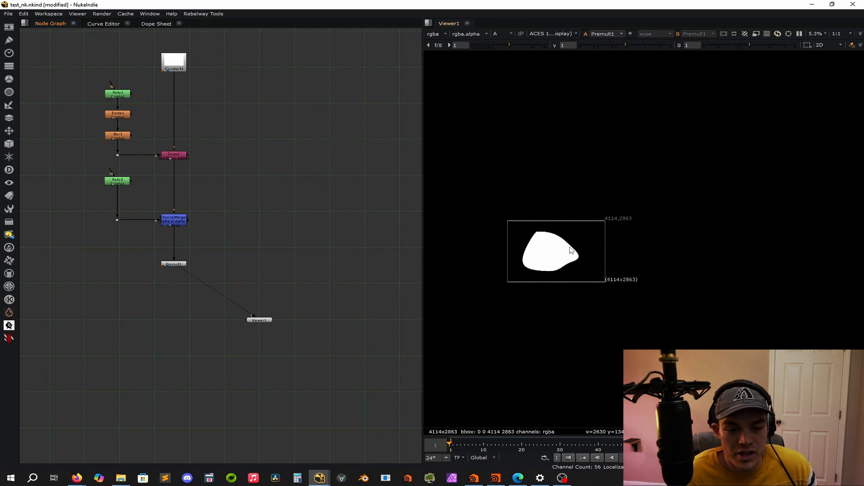
double_click(117, 182)
left_click(532, 211)
left_click(593, 203)
left_click(630, 233)
left_click(639, 262)
left_click(579, 323)
left_click(532, 212)
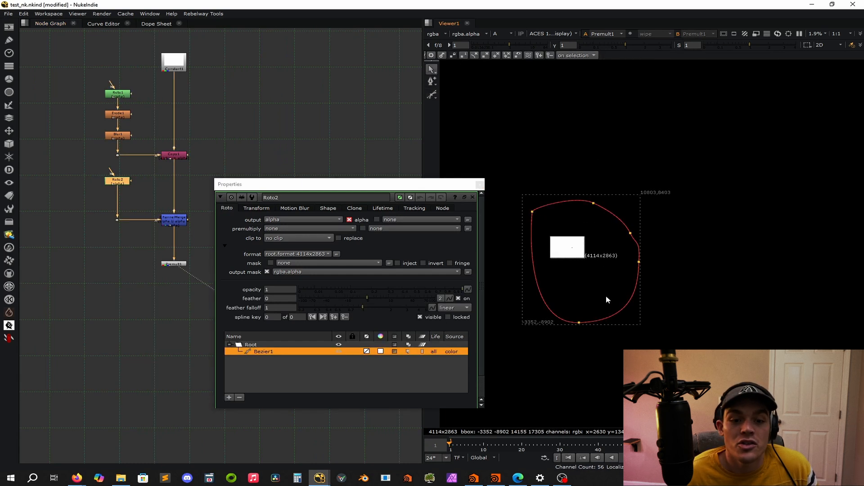
scroll(648, 195, "up", 5)
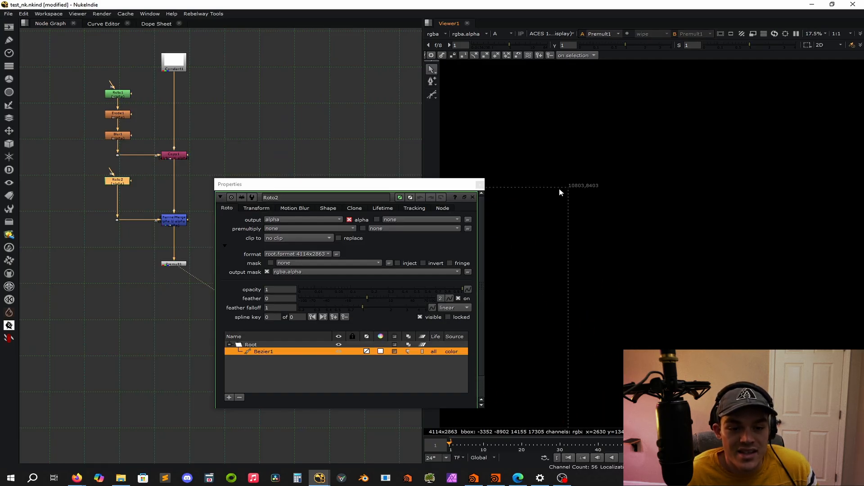
scroll(590, 191, "down", 3)
scroll(605, 198, "down", 3)
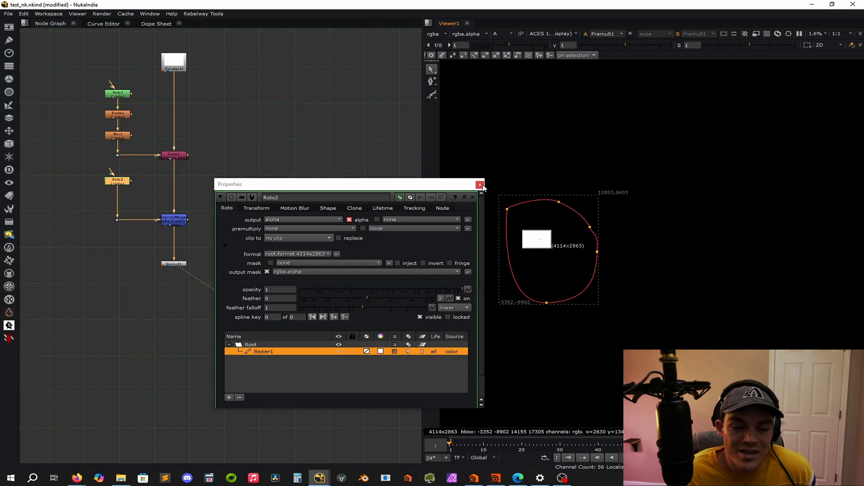
Delete the oversized Bezier from the second Roto and close its properties.
right_click(268, 355)
left_click(284, 356)
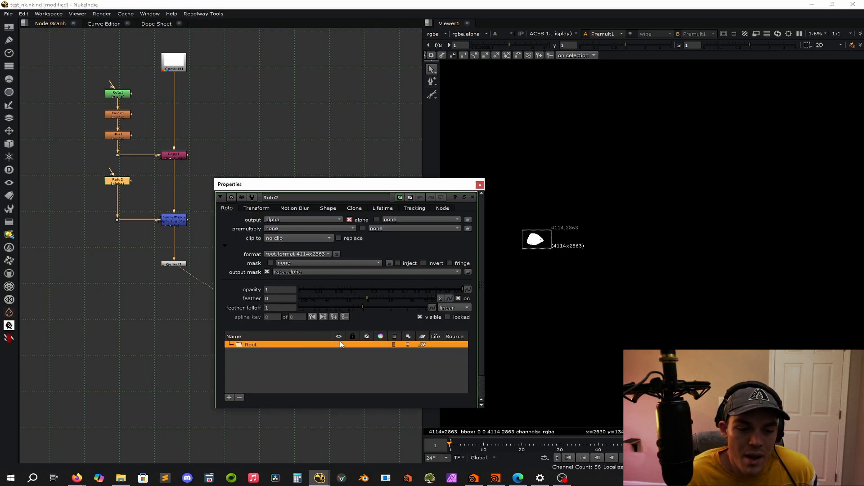
left_click(480, 184)
scroll(552, 243, "up", 10)
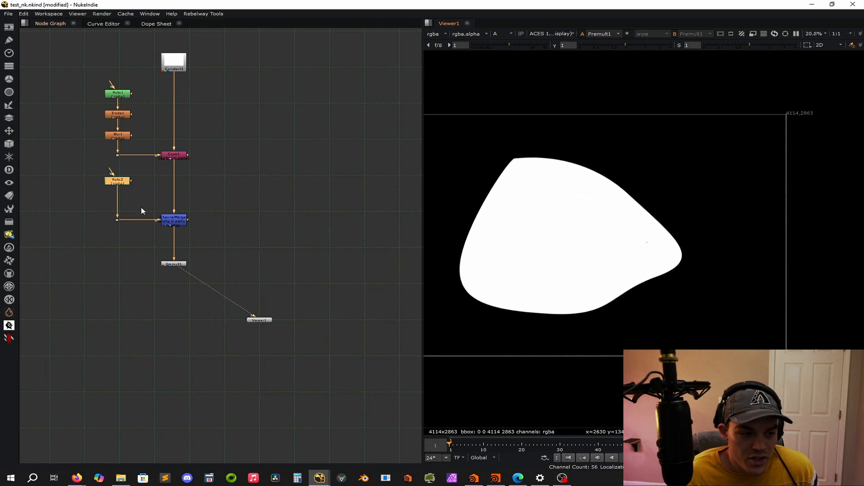
Draw a closed triangular Bezier in the second Roto, its corners extending beyond the first matte, and close its properties.
double_click(122, 184)
left_click_drag(406, 180, 219, 120)
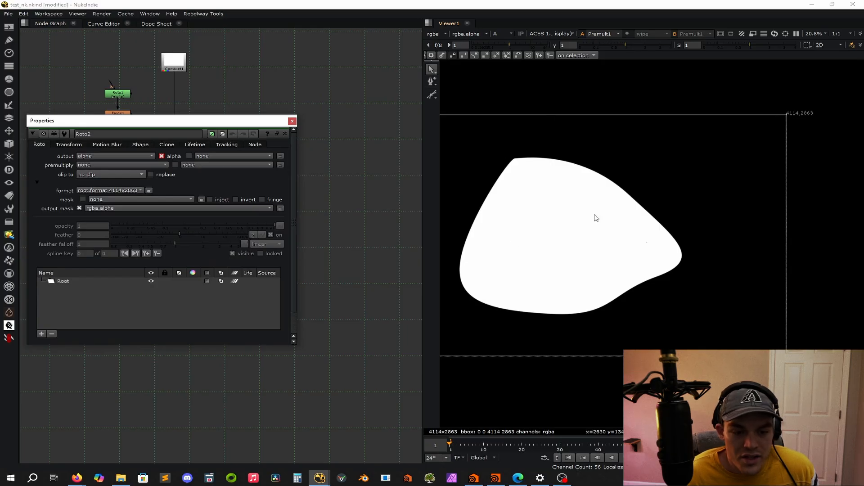
left_click(432, 95)
left_click(464, 318)
left_click(548, 121)
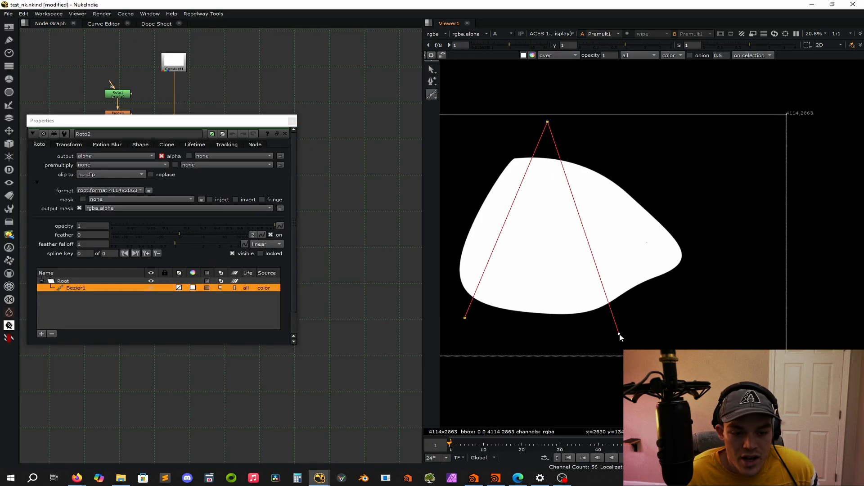
left_click(465, 318)
left_click(292, 120)
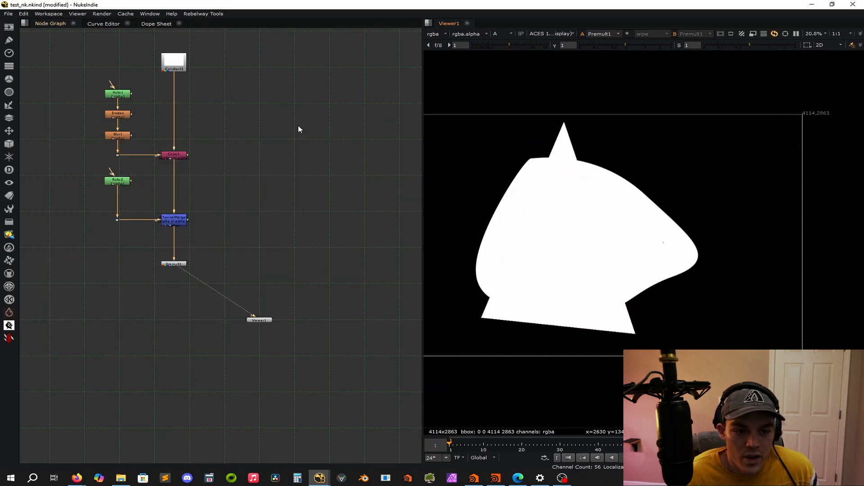
Show the combined result in RGB, review the ChannelMerge's operation choices, and close its properties.
key("a")
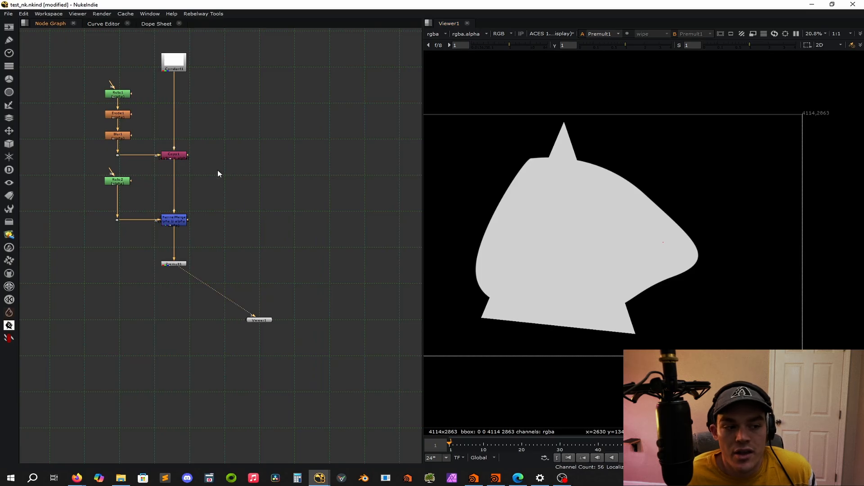
double_click(176, 223)
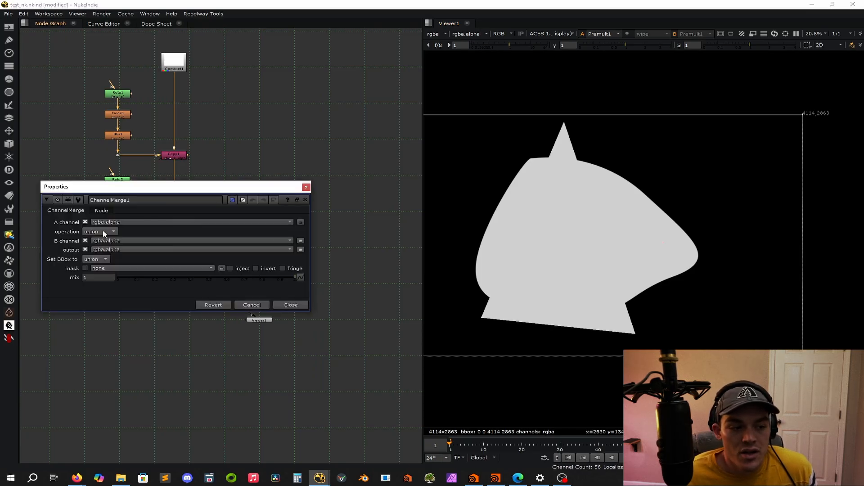
left_click_drag(231, 192, 285, 129)
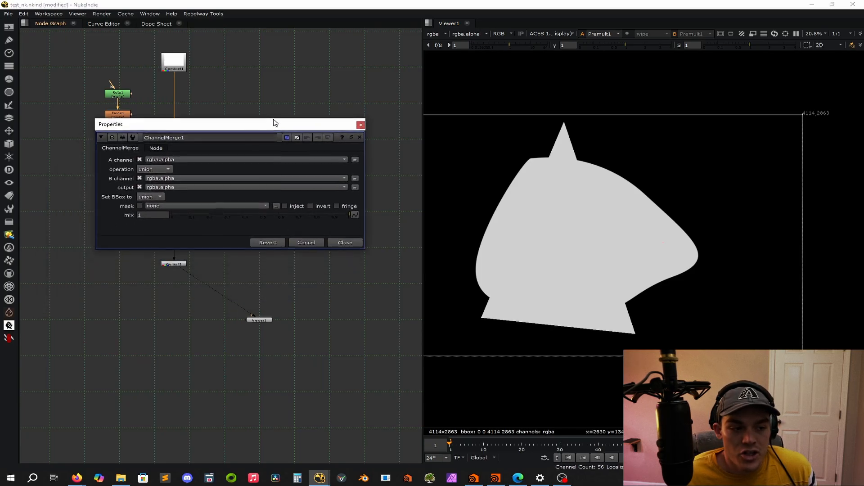
left_click(147, 169)
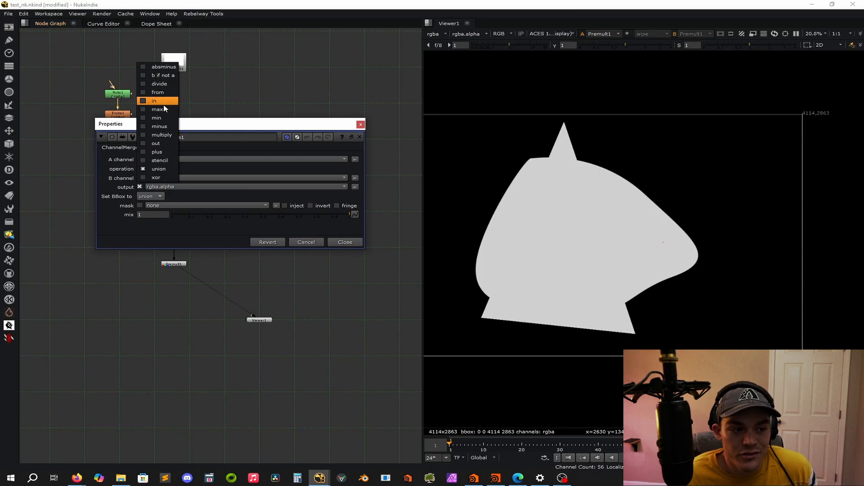
left_click(315, 90)
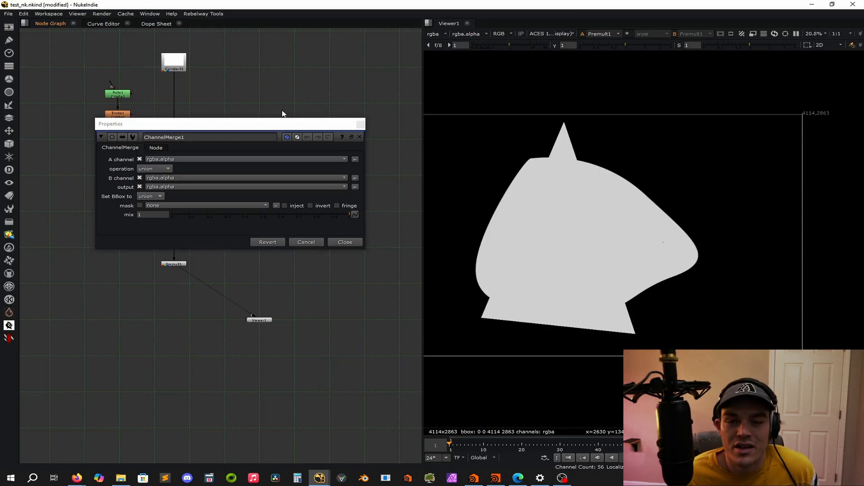
left_click(360, 124)
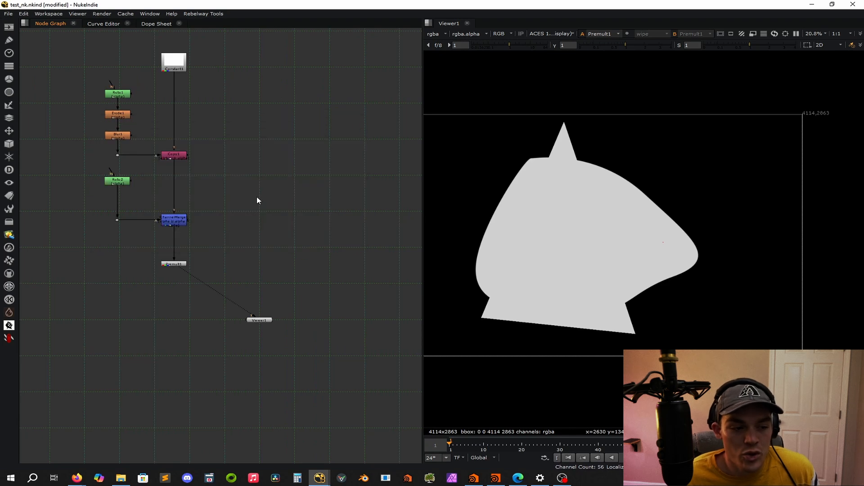
Try out a Clamp node in the node graph.
key("Tab")
type("cl")
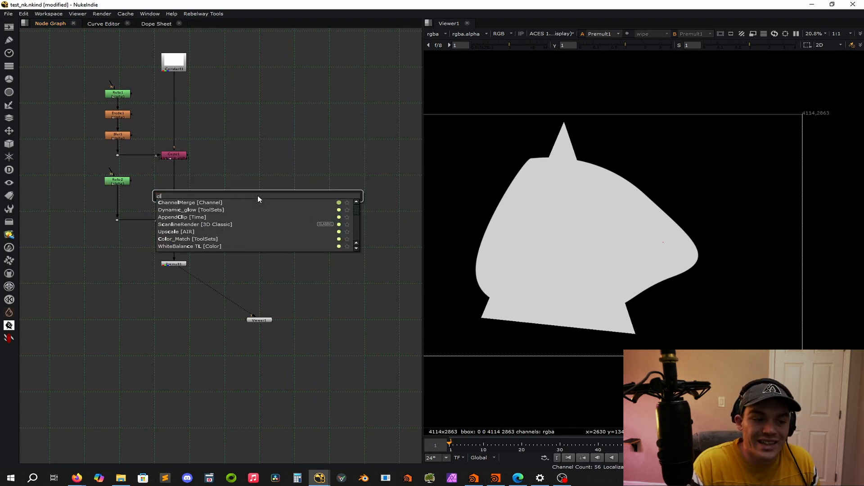
type("amp")
key("Return")
middle_click_drag(265, 127, 290, 54)
left_click(325, 100)
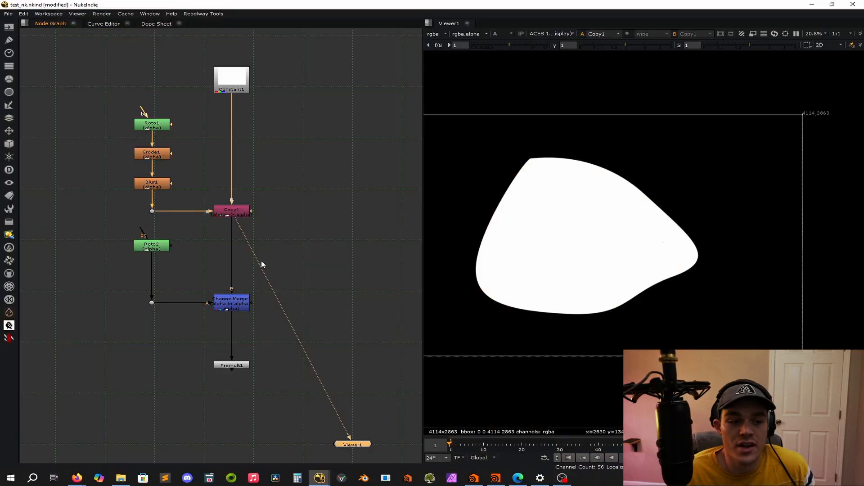
View the alpha at the second Roto's dot, followed by the ChannelMerge's output.
left_click(152, 303)
key("1")
left_click(234, 308)
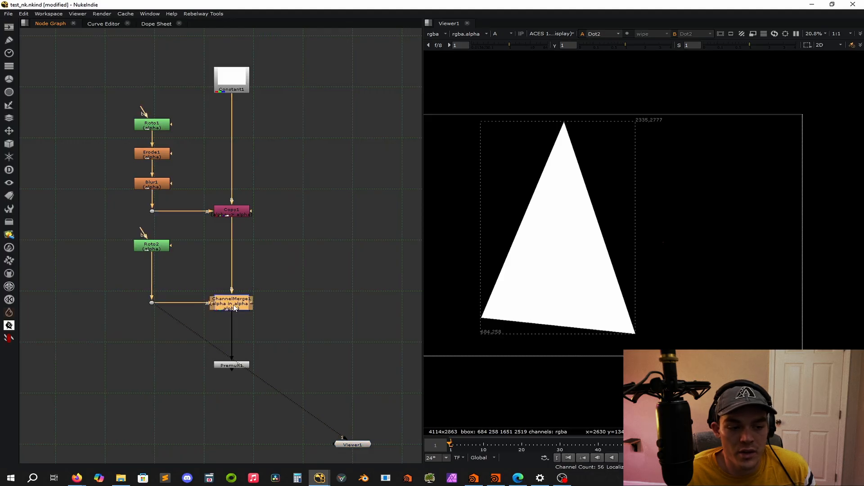
key("1")
Set the ChannelMerge operation to from and close its properties.
double_click(232, 302)
left_click(143, 169)
left_click(162, 164)
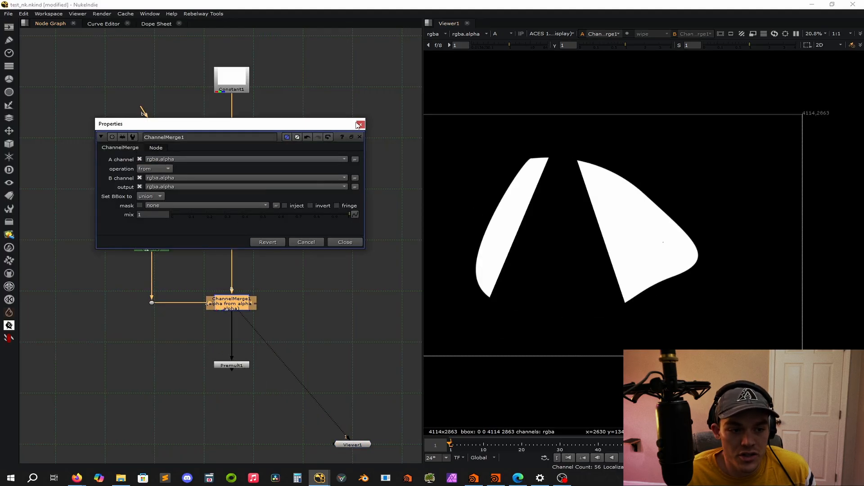
left_click(360, 124)
Compare the alphas of the Copy node, the second Roto's dot and the ChannelMerge in the viewer.
left_click(252, 190)
left_click(232, 210)
key("1")
left_click(284, 198)
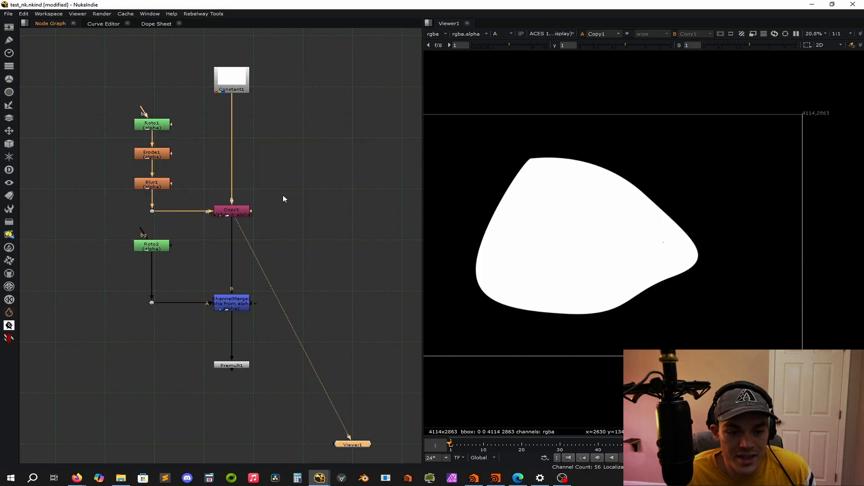
left_click(231, 303)
key("1")
left_click(328, 310)
left_click_drag(168, 279, 104, 341)
key("1")
left_click(232, 308)
key("1")
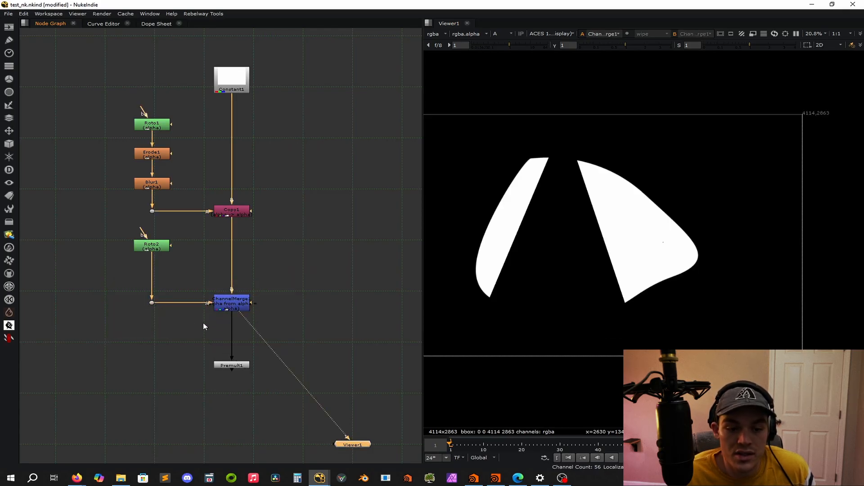
left_click(272, 301)
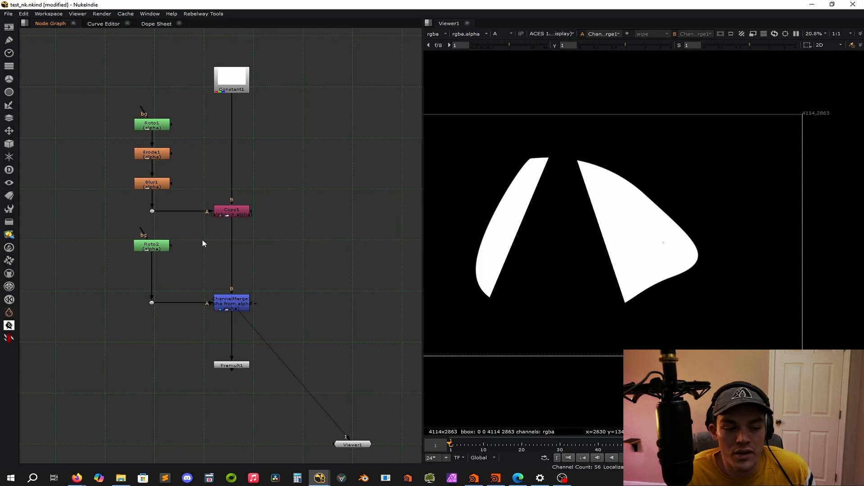
Set the ChannelMerge operation to in and close its properties.
double_click(232, 303)
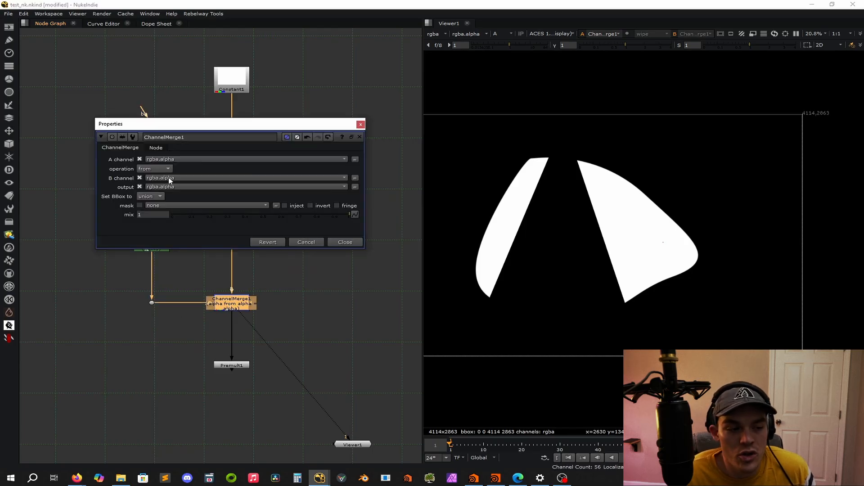
left_click(145, 169)
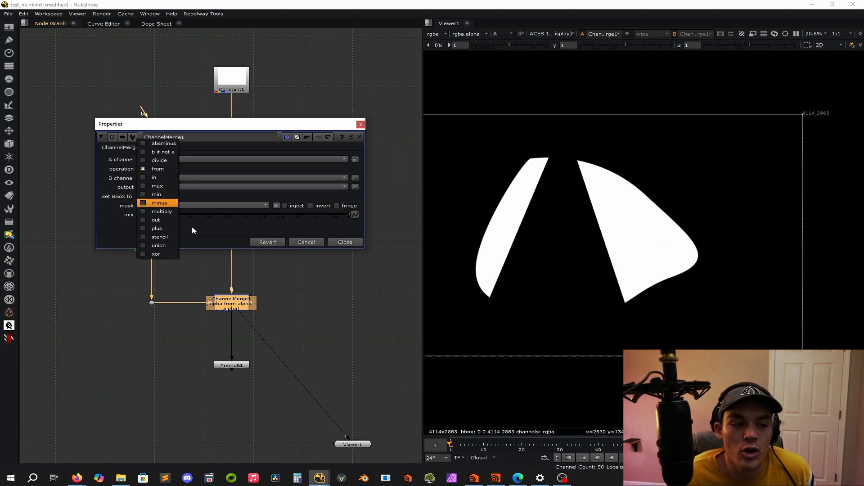
left_click(158, 179)
left_click(345, 243)
Compare the Copy node's alpha with the ChannelMerge's output in the viewer.
left_click(128, 323)
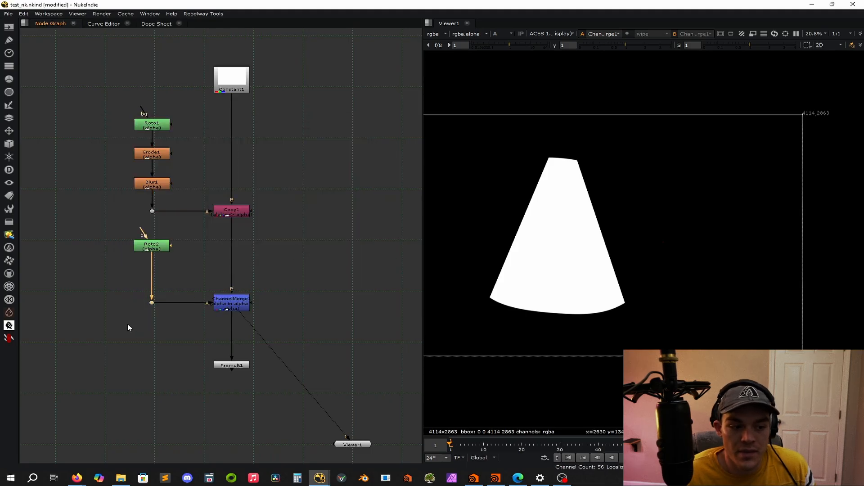
left_click(231, 209)
key("1")
left_click(234, 305)
key("1")
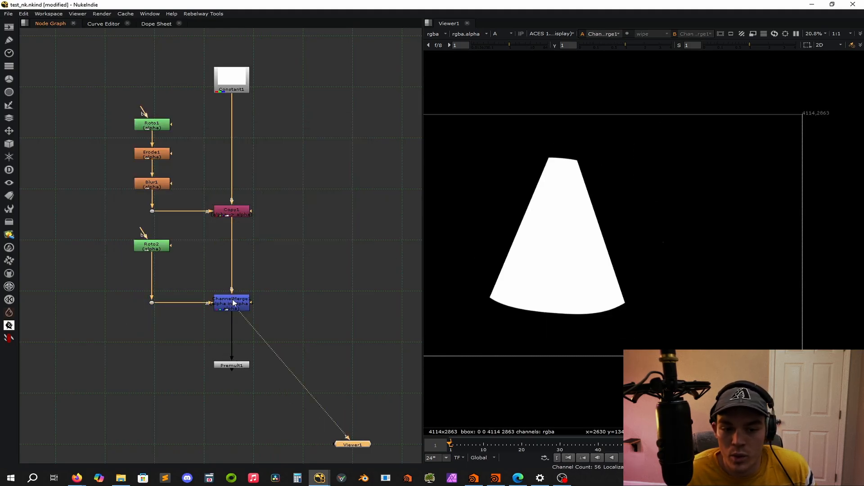
Switch the ChannelMerge operation back to from and close its properties.
double_click(228, 306)
left_click(155, 169)
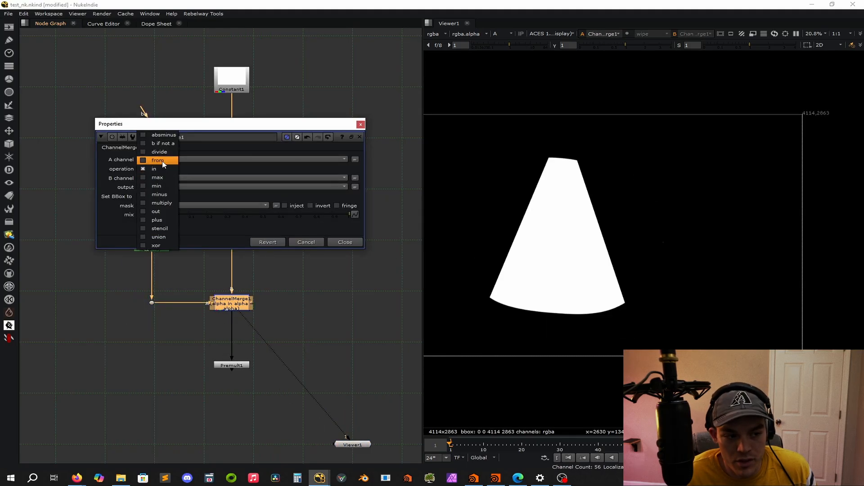
left_click(157, 160)
left_click(316, 83)
left_click(361, 124)
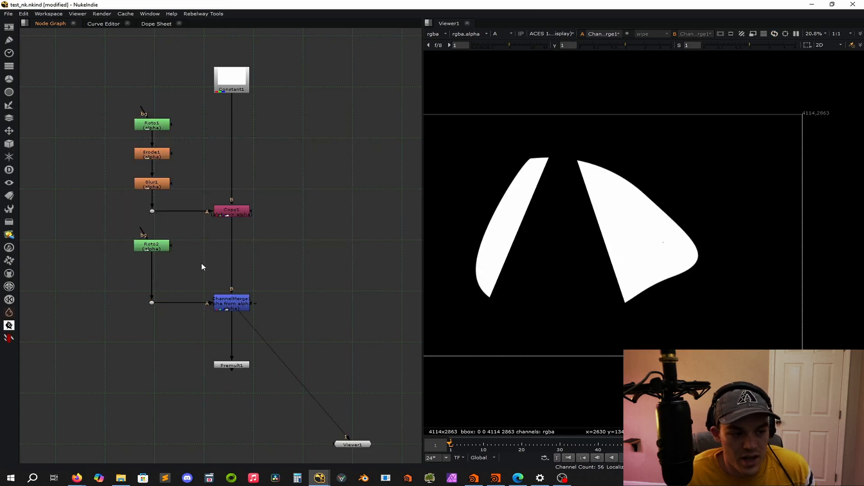
Duplicate the first branch's Erode and Blur nodes into the empty area beside the second Roto branch.
left_click_drag(196, 136, 98, 195)
key("ctrl+c")
left_click(94, 283)
key("ctrl+v")
Lower the ChannelMerge with its dot, and insert the duplicated Erode and Blur between the second Roto and that dot.
left_click_drag(270, 286, 143, 329)
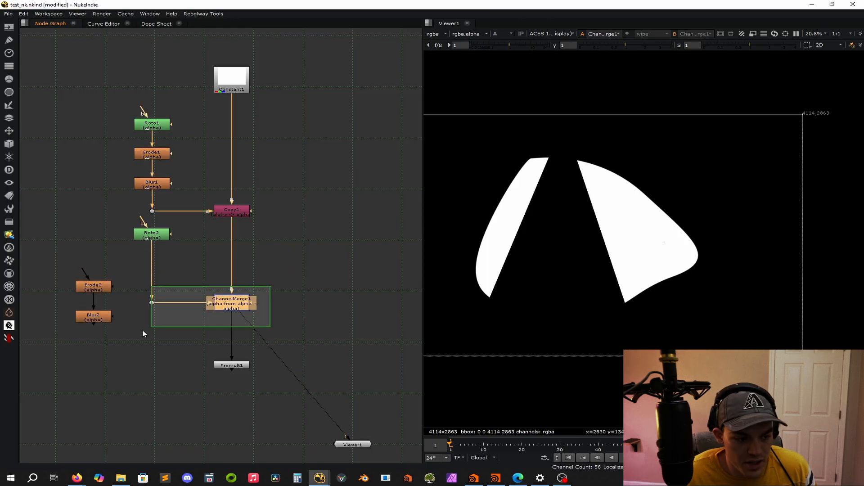
left_click_drag(233, 309, 232, 332)
left_click(266, 318)
left_click_drag(64, 343, 141, 260)
left_click_drag(92, 288, 151, 268)
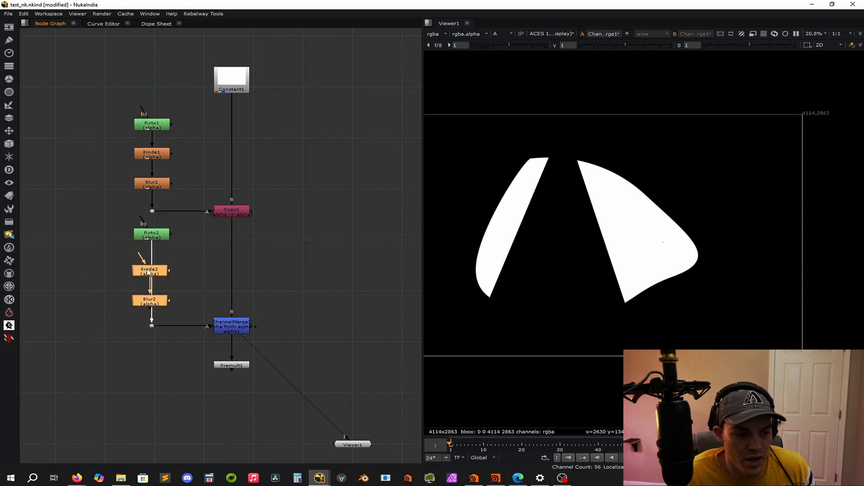
Set the second branch's Blur size to 100 and close its properties.
double_click(150, 298)
left_click_drag(281, 299, 543, 299)
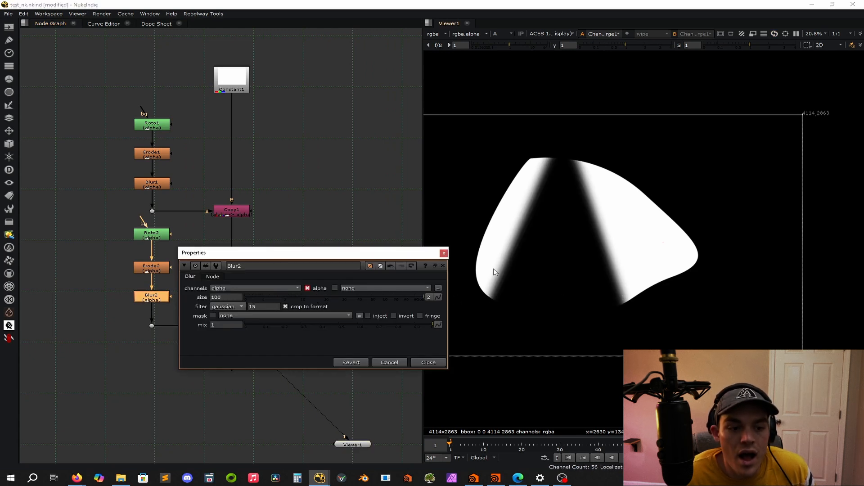
left_click(444, 253)
left_click(294, 271)
Increase the second branch's Erode size to shrink the triangular matte, and close its properties.
double_click(152, 272)
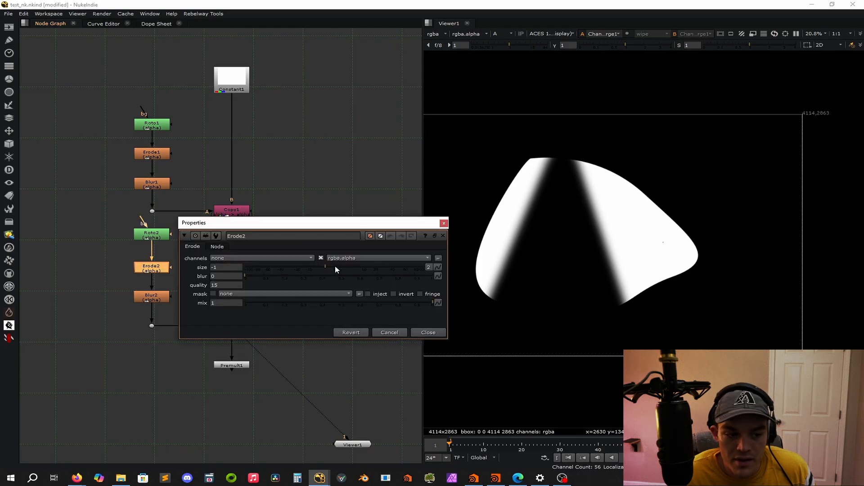
left_click_drag(424, 267, 393, 268)
left_click(444, 223)
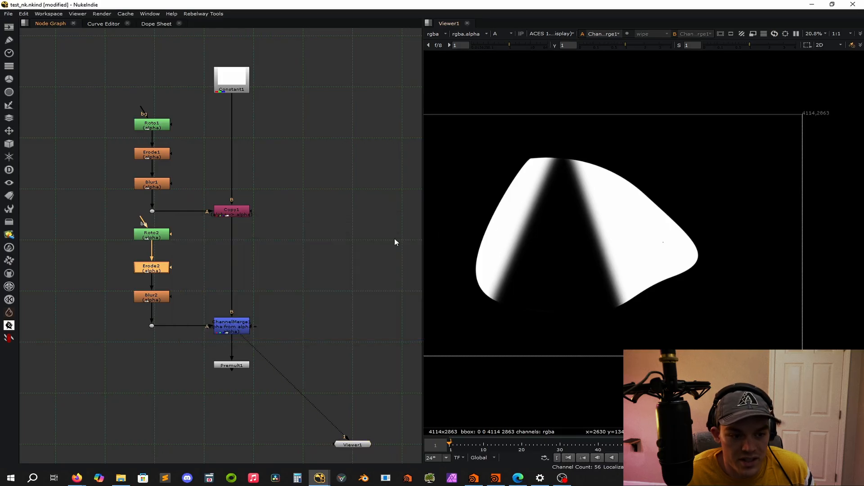
left_click(294, 278)
Compare the outputs of the Copy, ChannelMerge and Premult nodes in the viewer, checking the RGB and alpha channels.
left_click(230, 212)
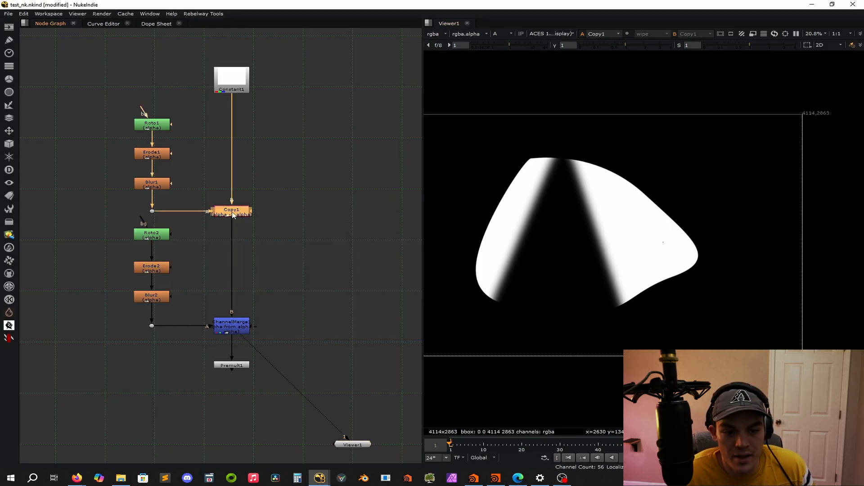
key("1")
left_click(232, 326)
key("1")
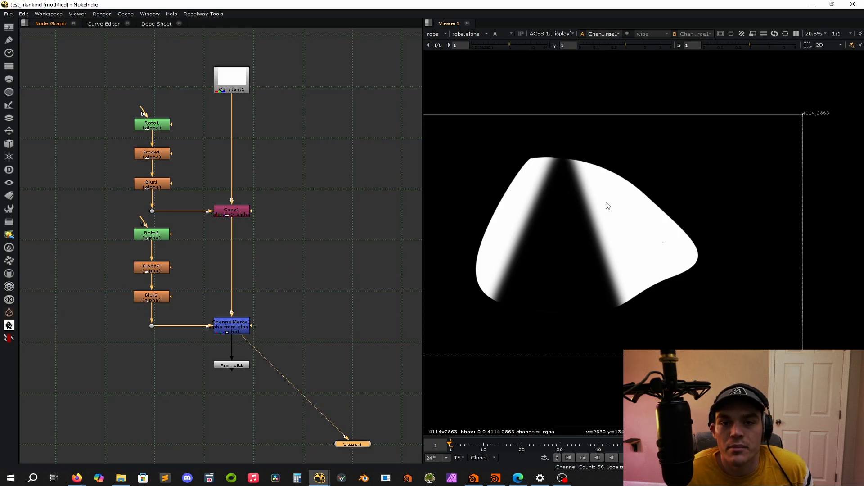
scroll(644, 192, "down", 3)
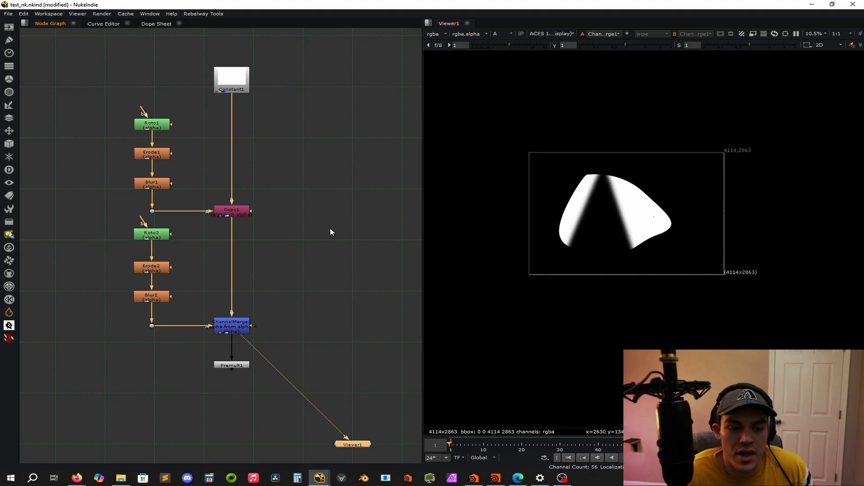
key("f")
scroll(315, 227, "down", 5)
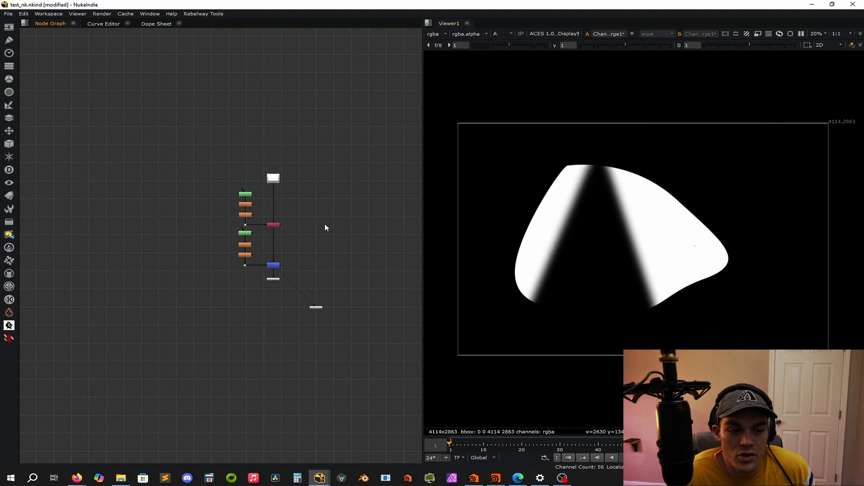
scroll(296, 289, "up", 5)
left_click(242, 267)
key("1")
key("a")
key("a")
scroll(266, 247, "down", 5)
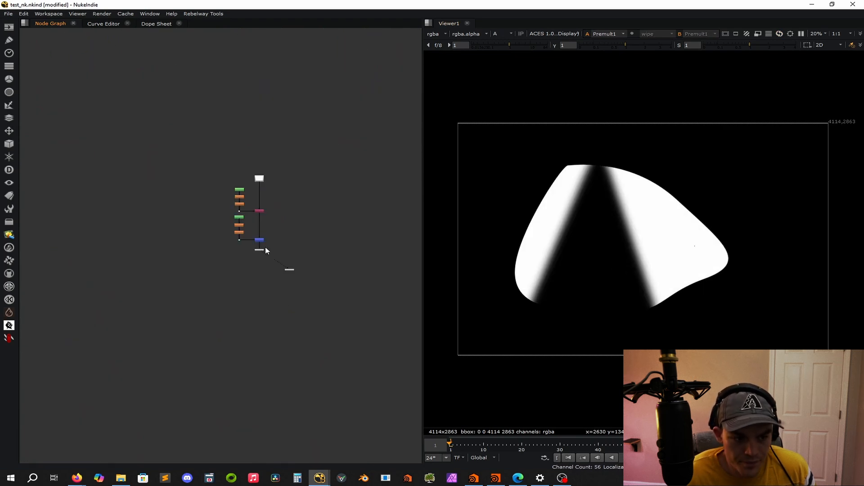
Read in billboardCenter_shot09.exr in an empty area of the node graph, set its input transform to ACEScg, and close its properties.
scroll(250, 218, "up", 5)
key("r")
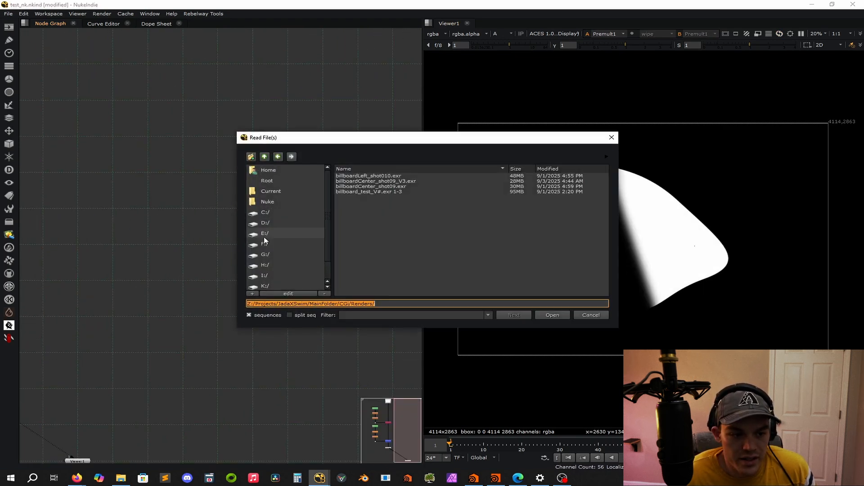
double_click(396, 186)
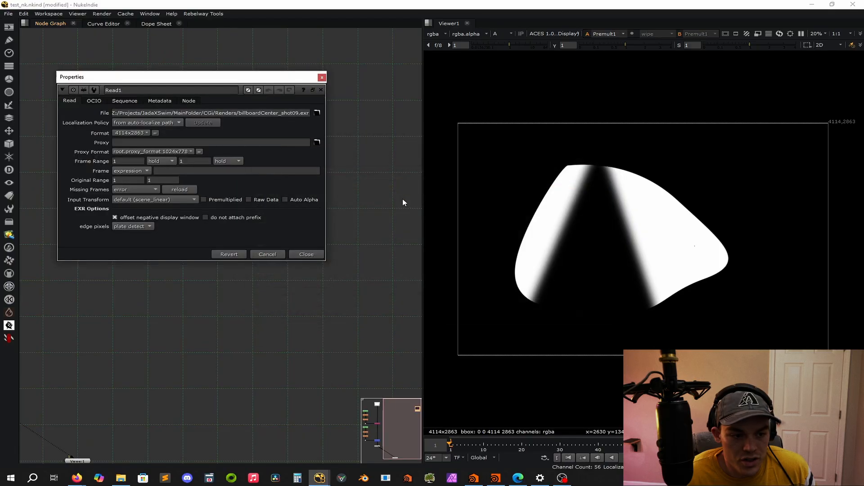
left_click(156, 200)
mouse_move(163, 293)
mouse_move(268, 293)
left_click(325, 319)
left_click(306, 255)
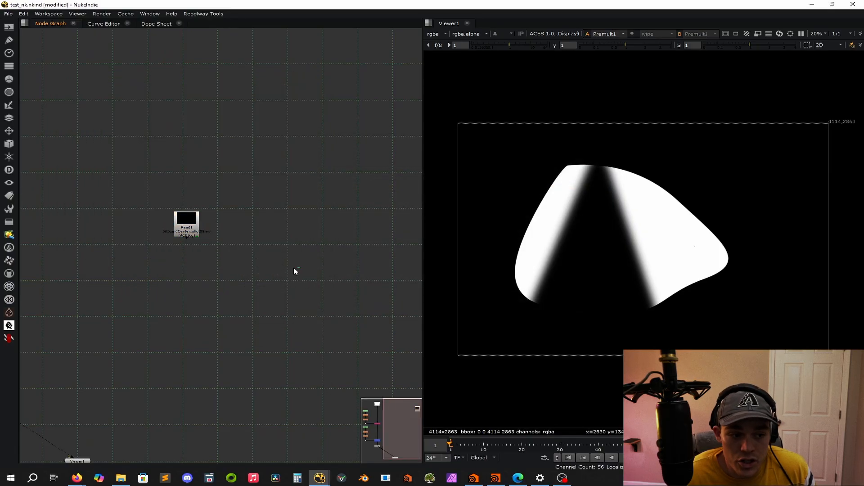
View the Read node's RGB image, and add a Shuffle node connected directly beneath it.
key("1")
key("a")
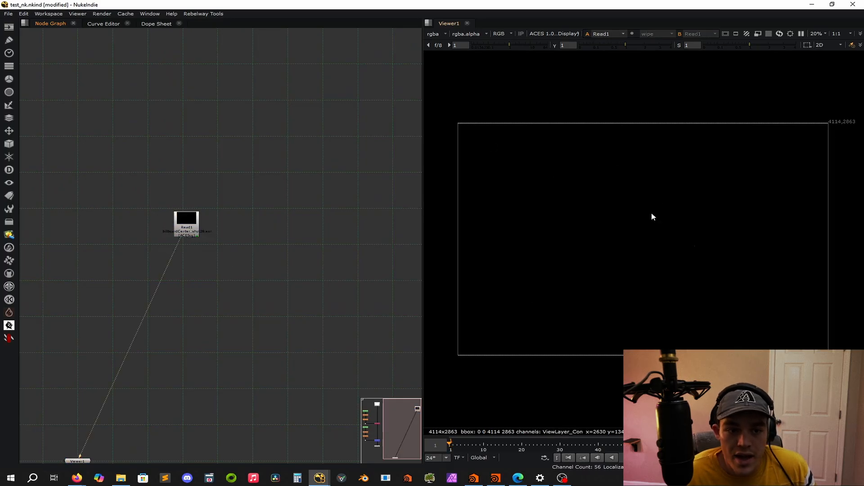
key("Tab")
type("shuf")
key("Return")
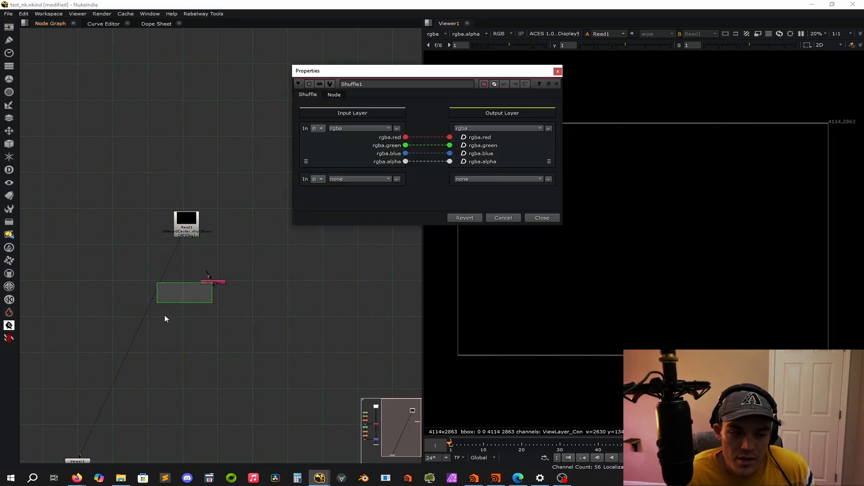
left_click_drag(215, 285, 192, 271)
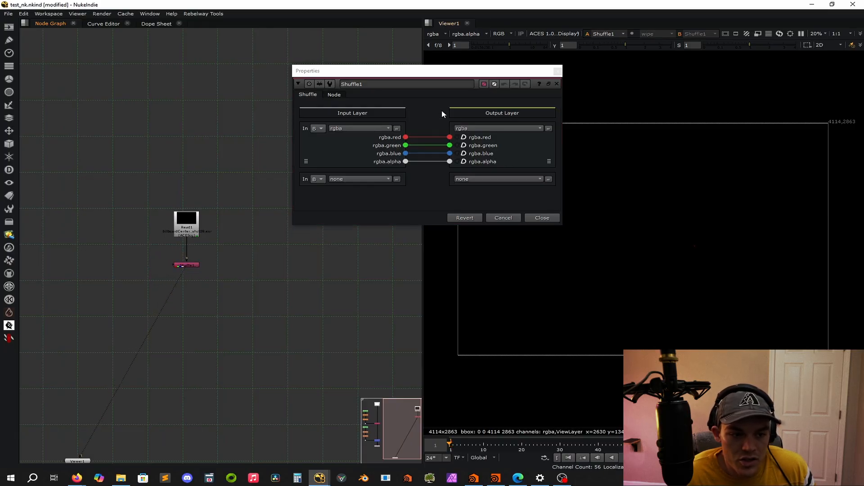
Set the Shuffle's input layer to ViewLayer_Combined and close its properties.
left_click(360, 128)
left_click(382, 171)
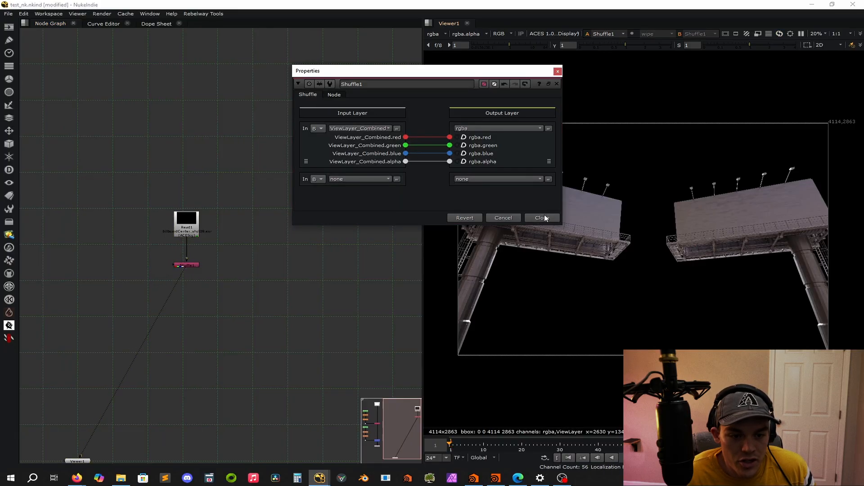
left_click(557, 218)
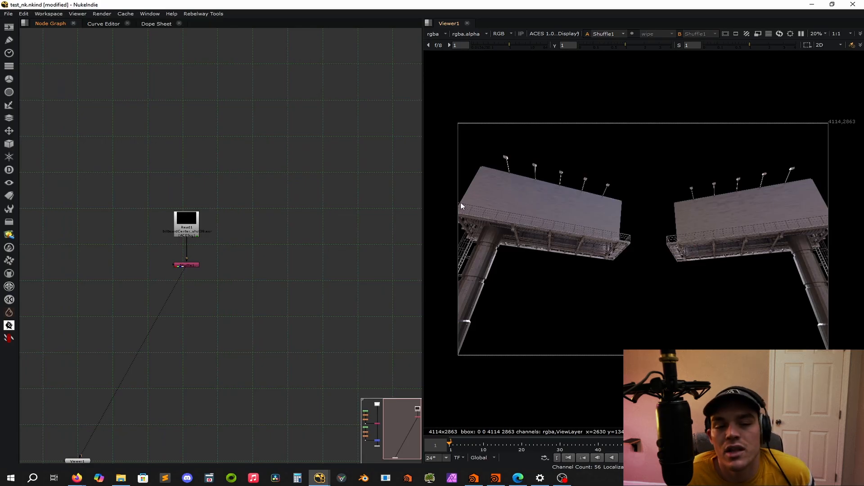
Replace the Read node's file with billboardLeft_shot010.exr and close its properties.
scroll(187, 232, "up", 3)
double_click(187, 216)
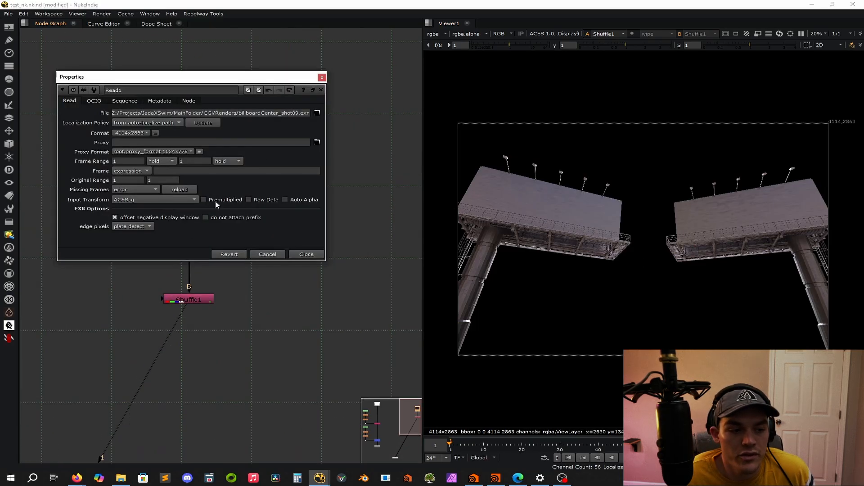
left_click(317, 113)
double_click(368, 176)
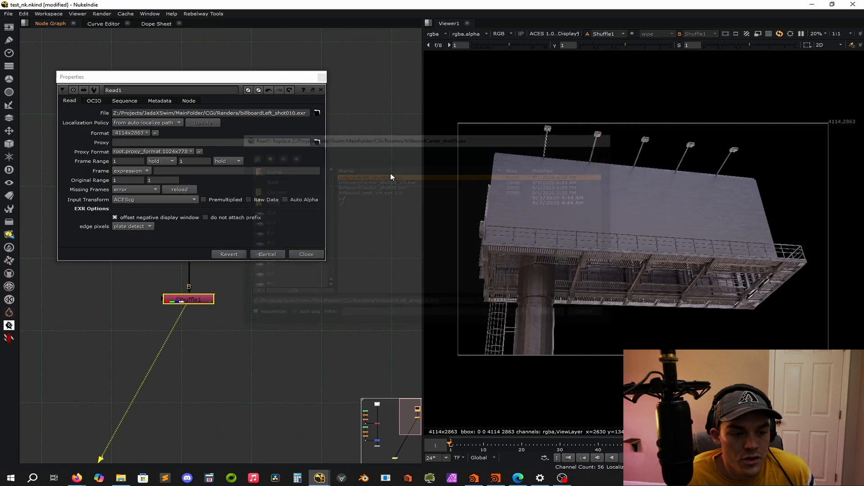
left_click(322, 77)
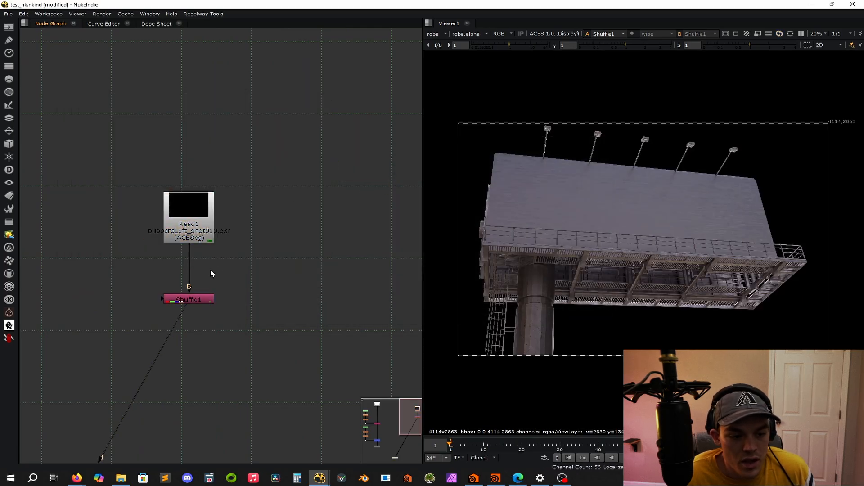
Examine the input layers available in the Shuffle node, and close its properties without changing the layer.
double_click(198, 300)
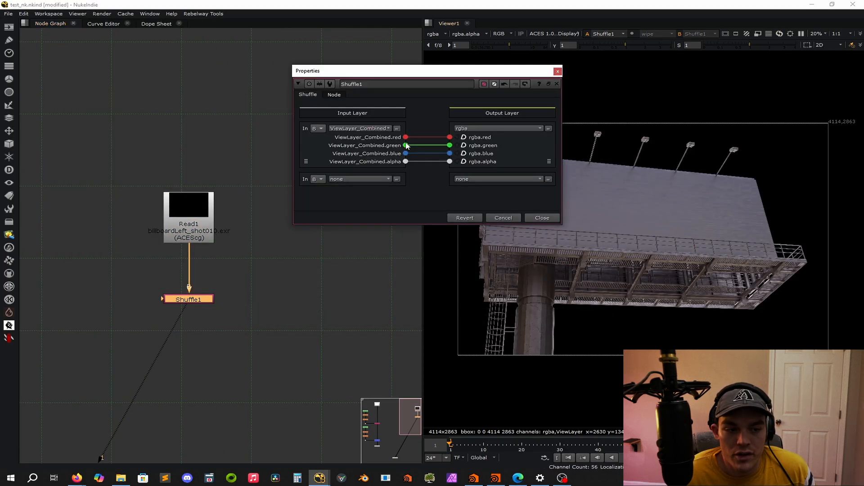
left_click(353, 129)
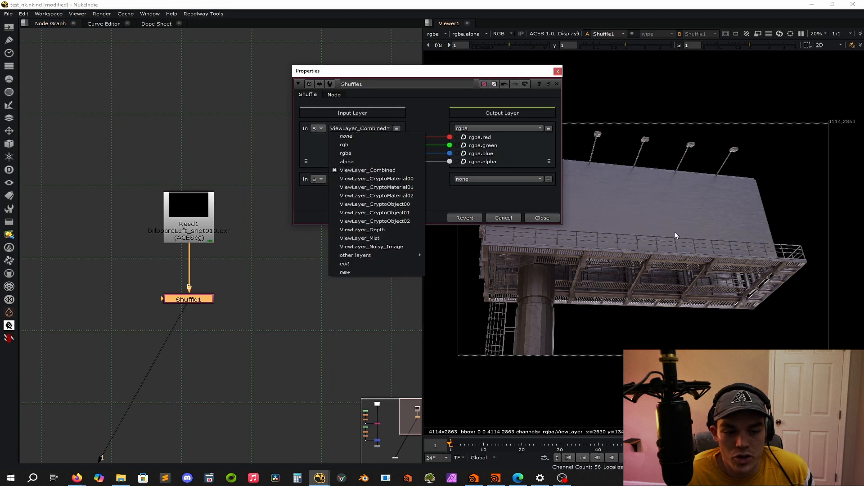
left_click(533, 211)
left_click(542, 218)
Add a Cryptomatte node and place it in the empty area beside and slightly below the Shuffle.
scroll(302, 258, "down", 5)
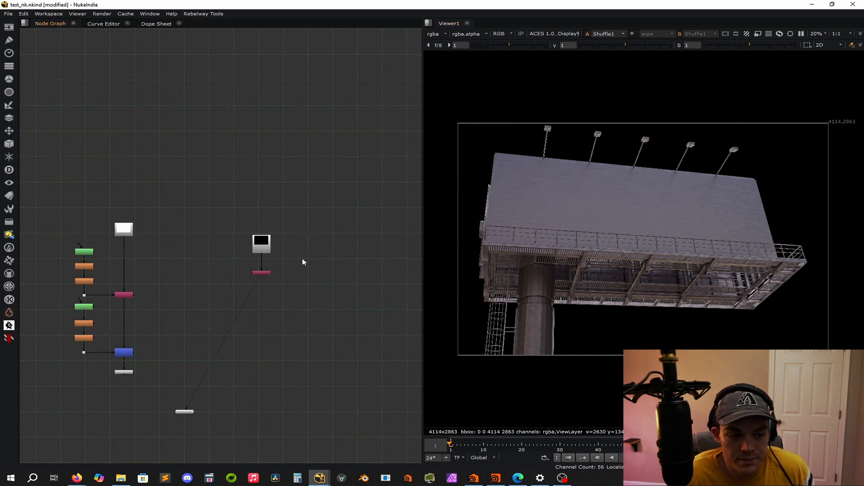
scroll(247, 283, "up", 3)
key("Tab")
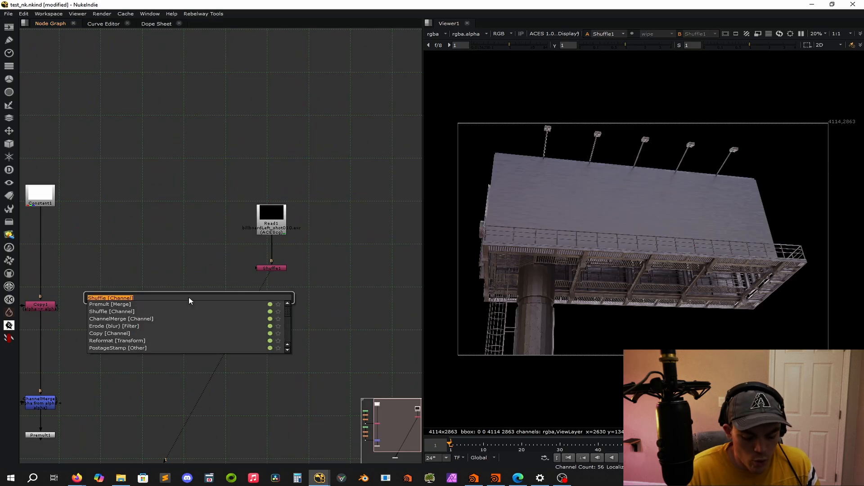
type("crypto")
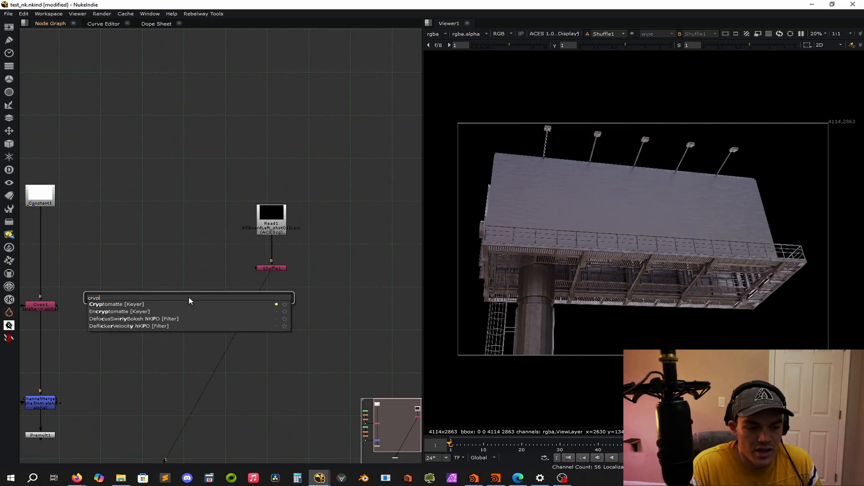
key("Return")
middle_click_drag(209, 277, 135, 234)
left_click(159, 261)
left_click_drag(142, 237, 84, 276)
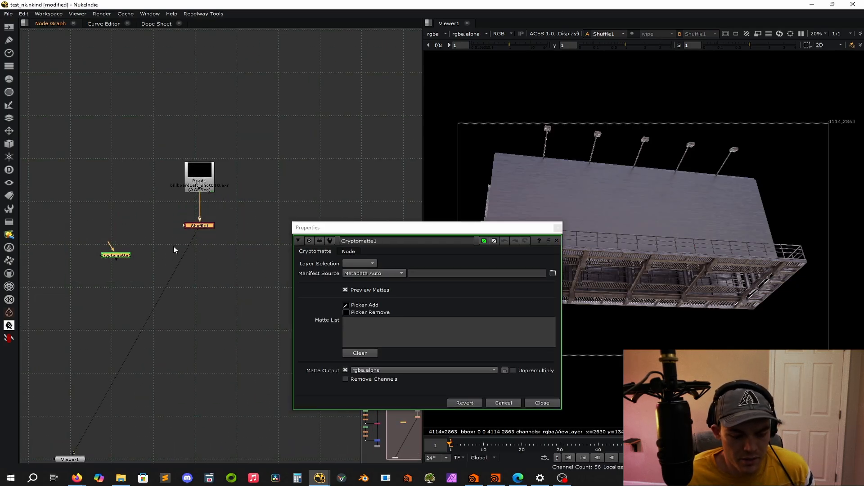
Connect the Cryptomatte to the Shuffle through an aligned corner dot, and add a dot between the Read and the Shuffle.
key("y")
left_click(224, 258)
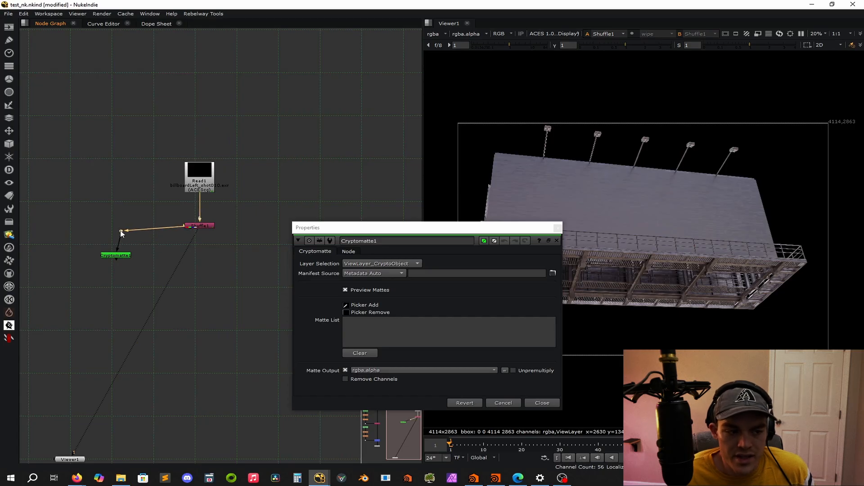
left_click_drag(120, 233, 118, 229)
key("ctrl")
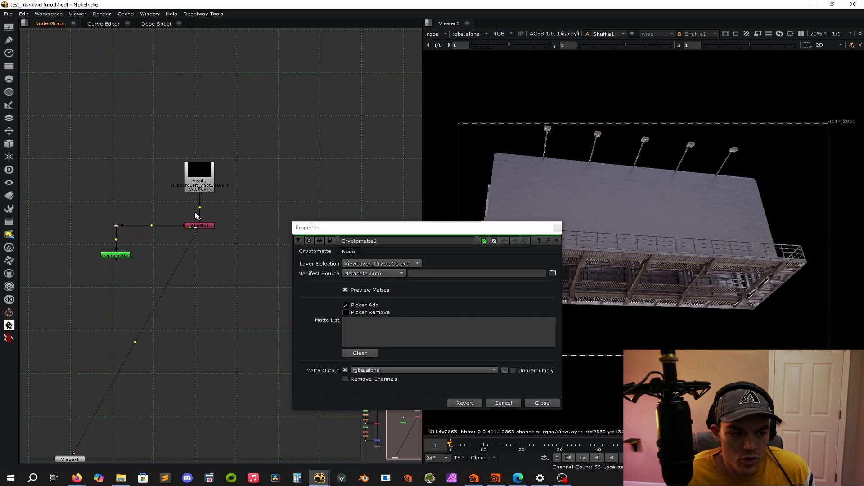
left_click_drag(170, 226, 122, 270)
key("ctrl+z")
Insert a second Shuffle between the corner dot and the Cryptomatte node.
left_click(139, 252)
key("Tab")
type("s")
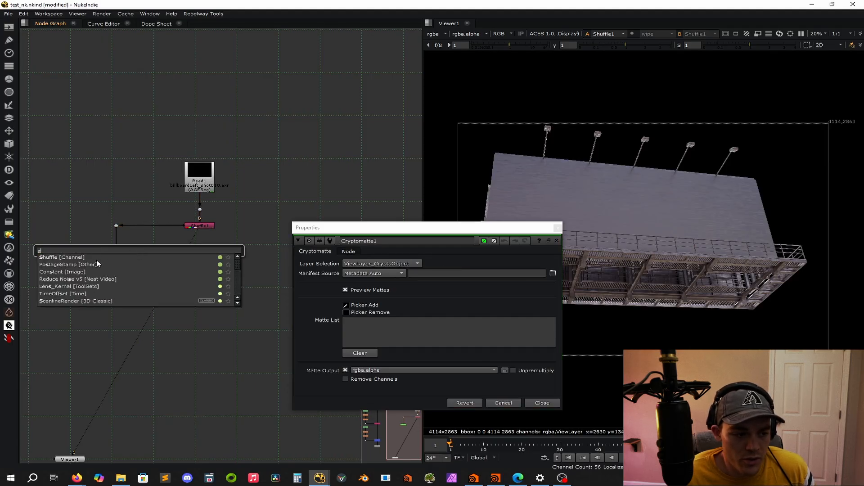
key("Return")
middle_click_drag(103, 256, 56, 251)
left_click_drag(95, 246, 72, 243)
Set the second Shuffle's input layer to ViewLayer_CryptoMaterial00 and close its properties.
left_click(194, 191)
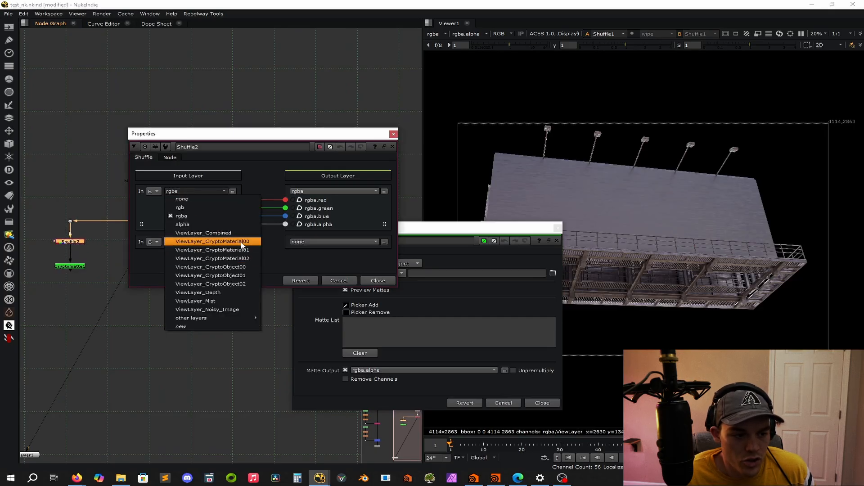
left_click(243, 243)
left_click(394, 133)
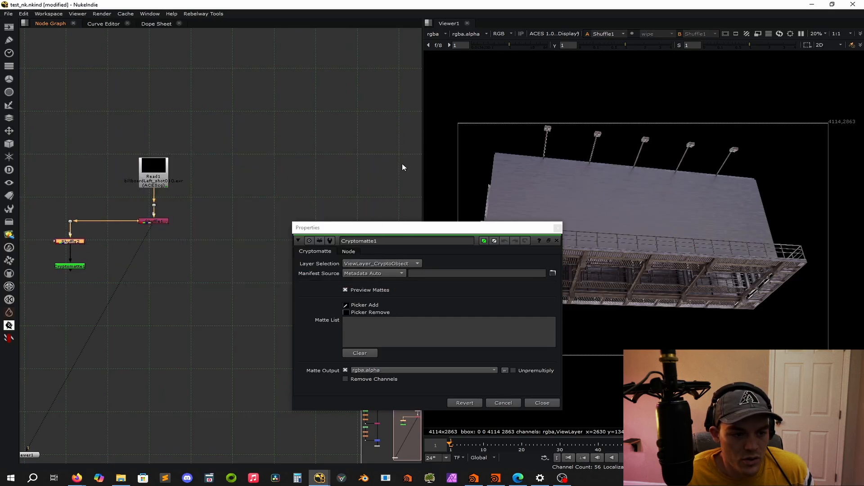
Close the Cryptomatte properties and show the Cryptomatte node's matte preview in the viewer.
left_click(557, 229)
left_click(301, 239)
left_click(71, 265)
key("1")
left_click(268, 299)
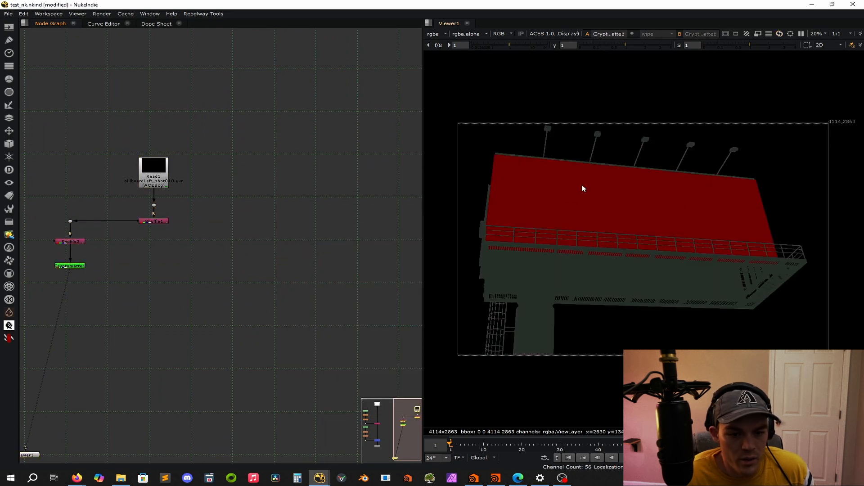
scroll(635, 197, "up", 4)
scroll(627, 202, "down", 4)
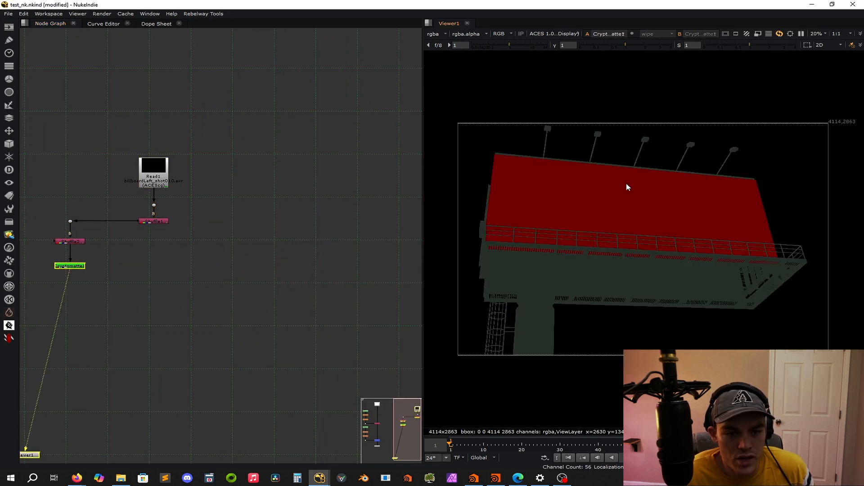
Add the large billboard face to the Cryptomatte's matte list with Picker Add, and close the node's properties.
double_click(70, 266)
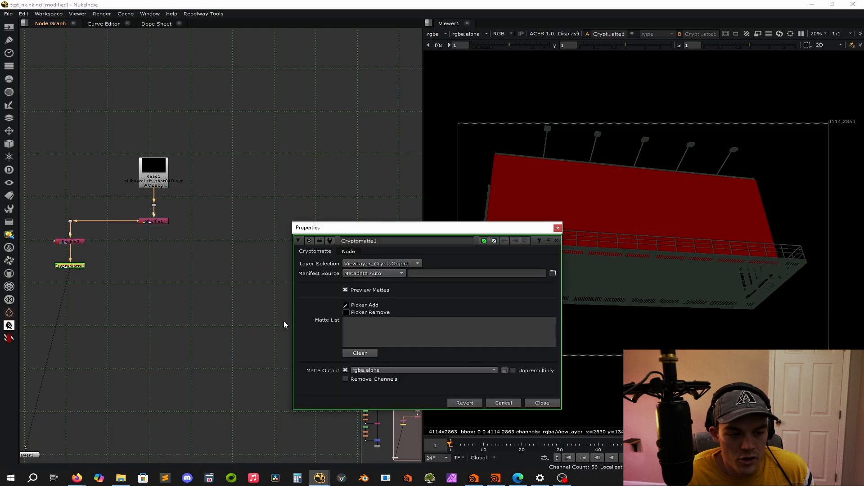
left_click(624, 209, "ctrl")
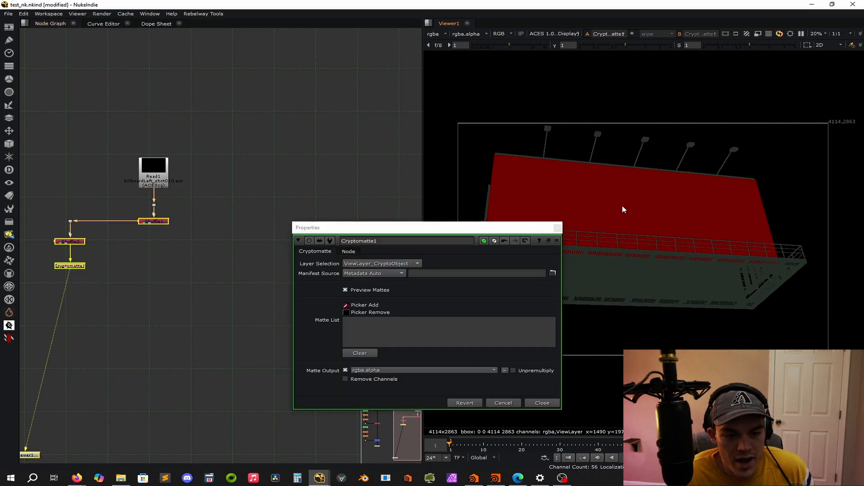
left_click(644, 201, "ctrl")
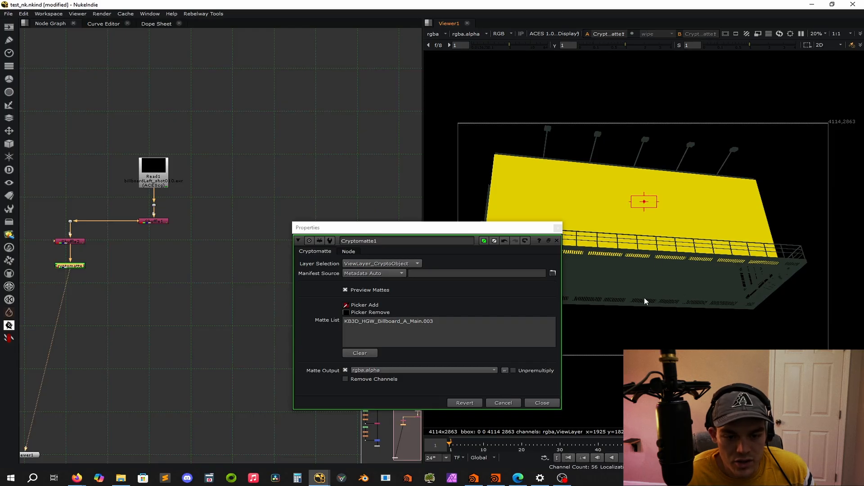
scroll(658, 288, "up", 4)
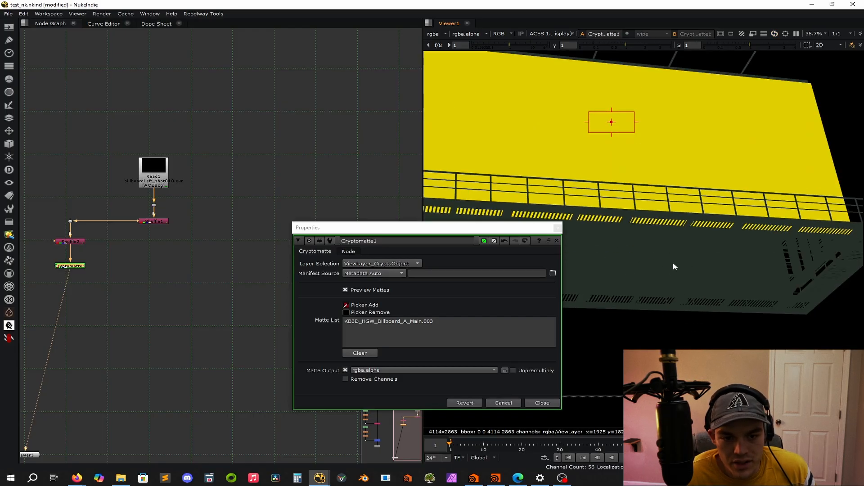
scroll(675, 262, "down", 2)
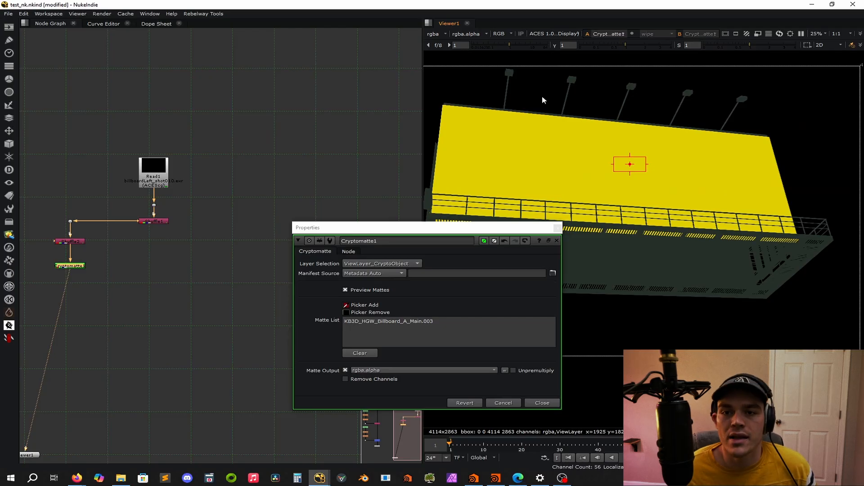
left_click(558, 228)
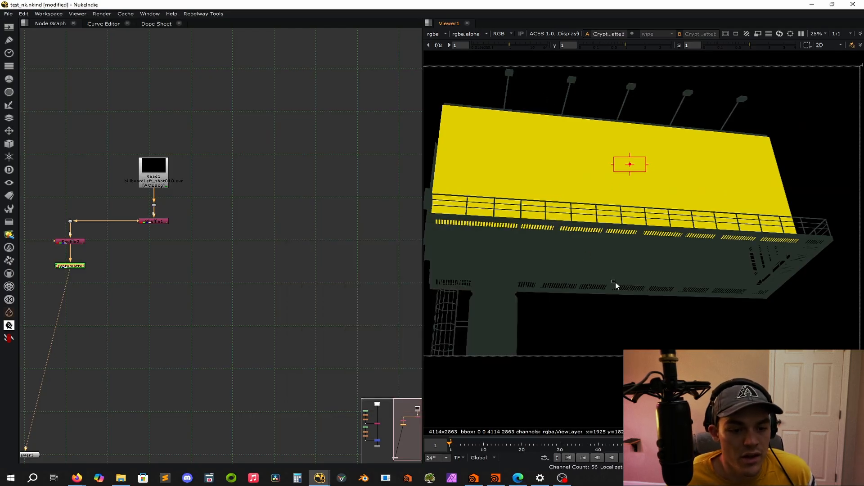
Display the Cryptomatte's alpha channel and add a CheckerBoard node between the Constant and Read branches, leaving its settings at their defaults.
key("a")
middle_click_drag(216, 238, 308, 221)
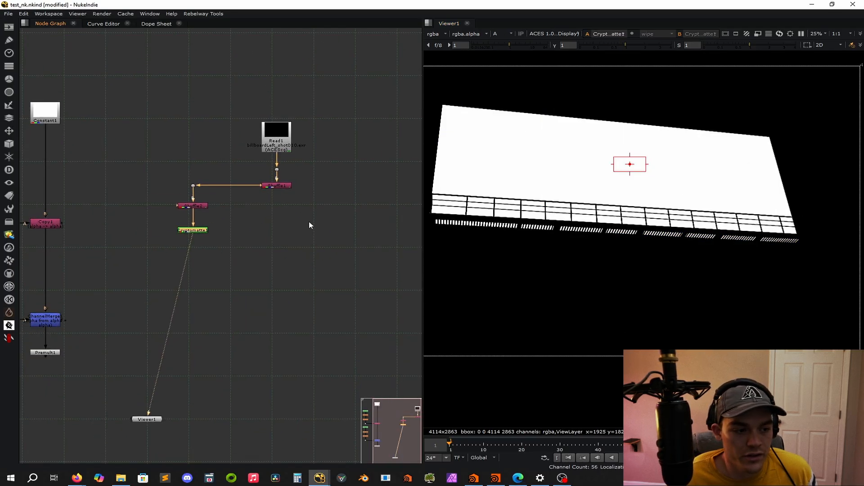
scroll(302, 220, "down", 3)
left_click_drag(334, 148, 171, 283)
left_click_drag(300, 169, 348, 150)
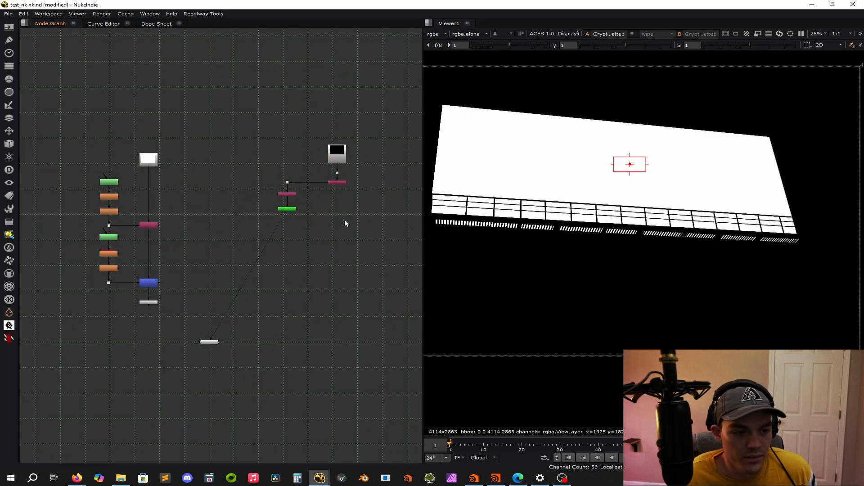
left_click(249, 198)
key("Tab")
type("checkerboard")
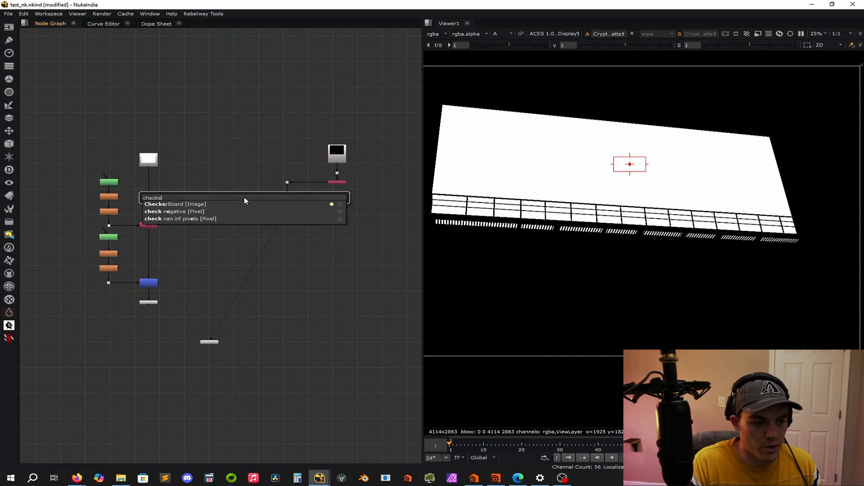
key("Return")
left_click(379, 214)
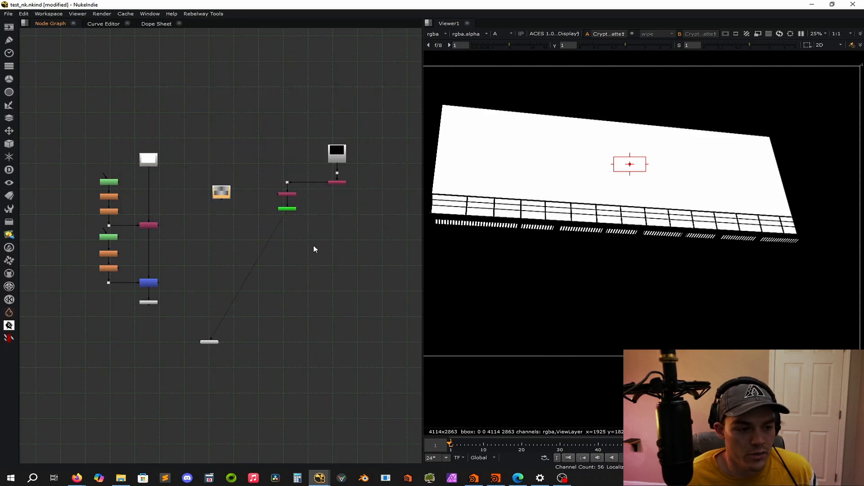
double_click(221, 198)
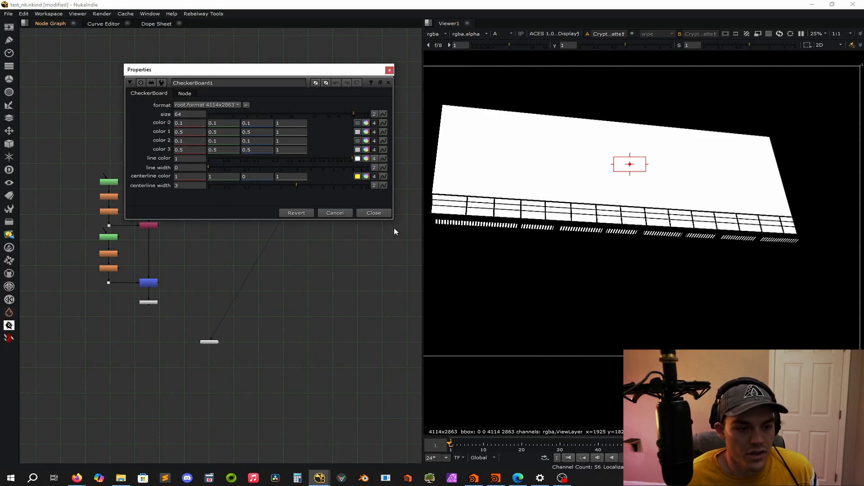
left_click(374, 214)
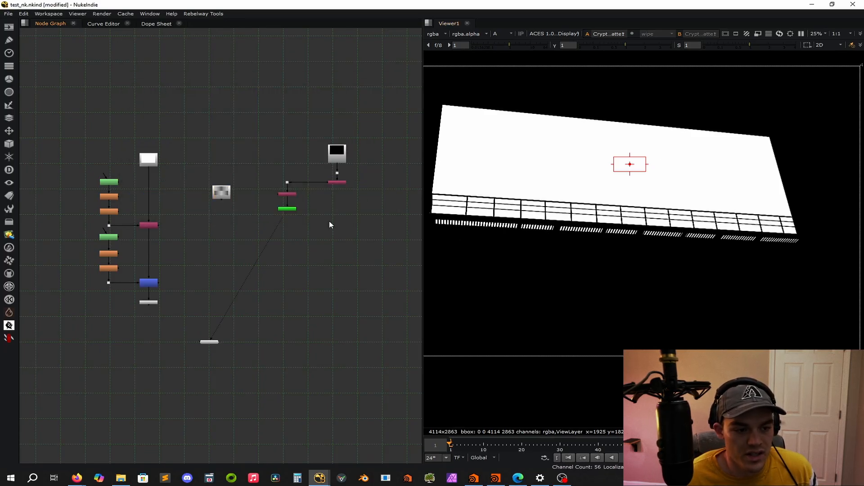
Add a CornerPin2D node below the CheckerBoard and close its properties.
scroll(331, 224, "up", 4)
key("Tab")
type("corner")
key("Return")
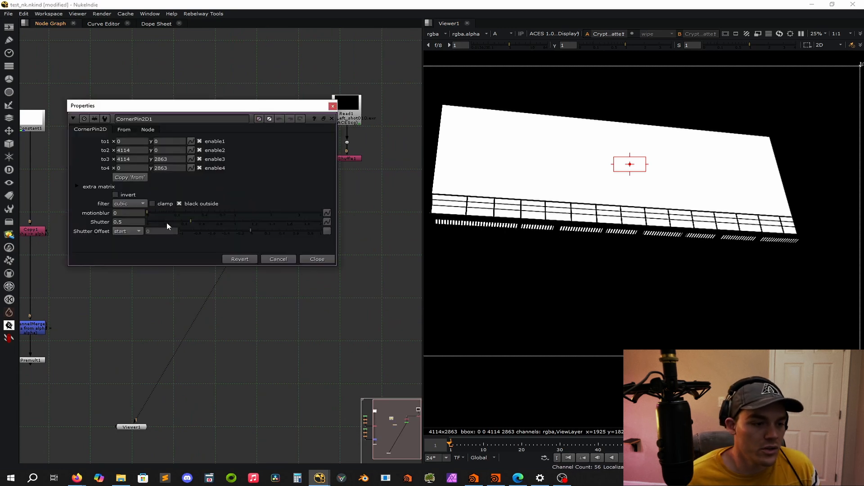
left_click(332, 107)
mouse_move(160, 230)
left_mouse_down()
mouse_move(141, 238)
mouse_move(155, 244)
left_mouse_up()
Add a Merge with the Shuffle below the Read as input B and the CornerPin2D as input A through a corner dot, and close its properties.
left_click(320, 317)
key("m")
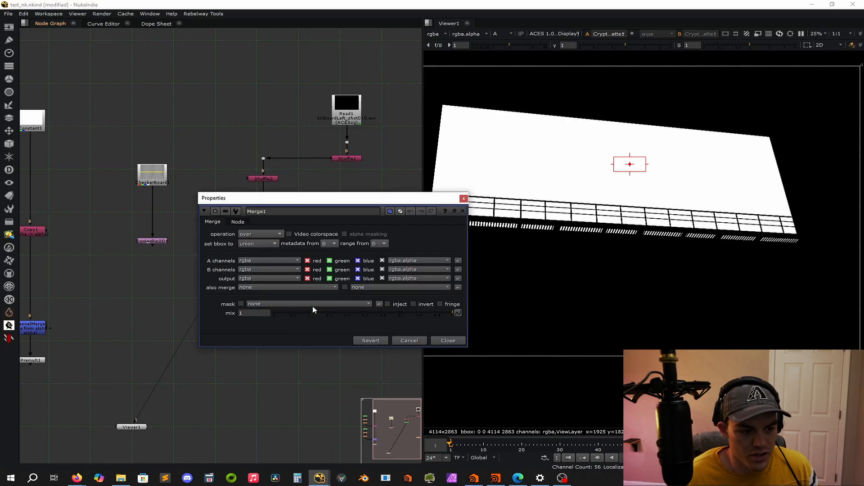
middle_click_drag(357, 164, 188, 123)
left_click(162, 94, "shift")
key("y")
left_click(221, 185)
left_click_drag(160, 246, 159, 255)
scroll(121, 203, "down", 3)
middle_click_drag(121, 203, 189, 188)
left_click_drag(120, 162, 71, 185, "shift")
key("y")
left_click(258, 166)
left_click_drag(154, 202, 100, 221)
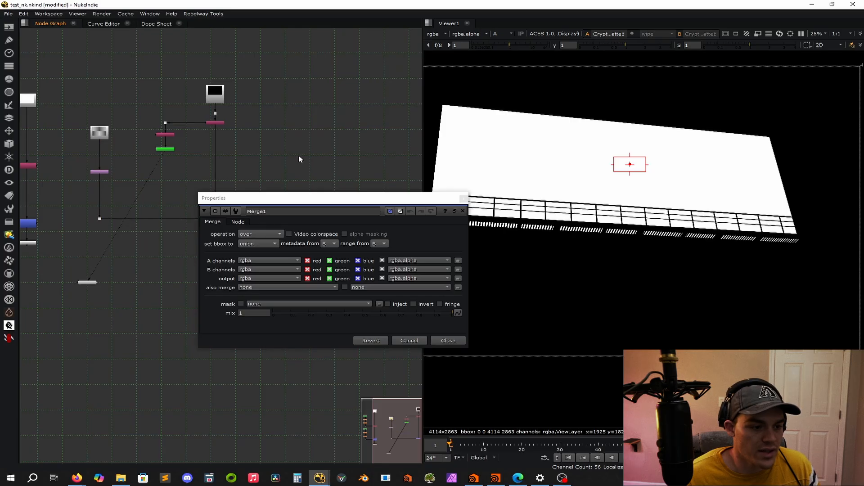
left_click(464, 199)
View the Merge in colour and pin the checkerboard's upper corners to the billboard face, to4 at about 400, 2478 and to3 at about 3311, 2164.
key("1")
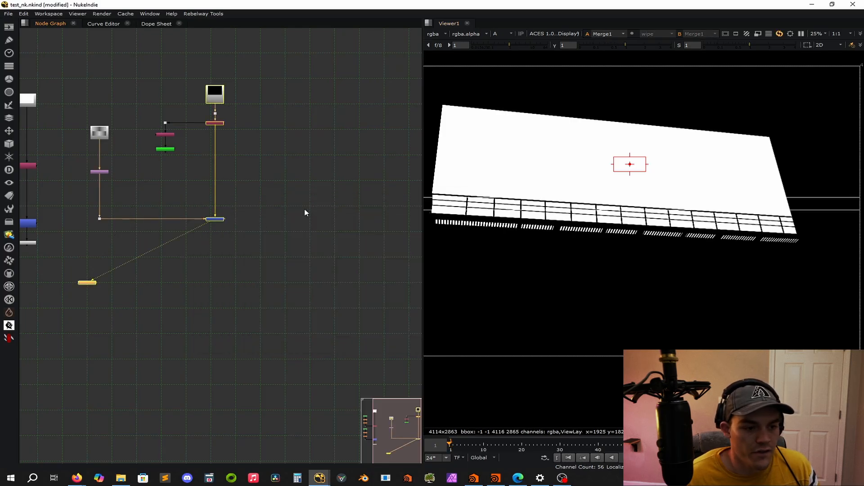
key("f")
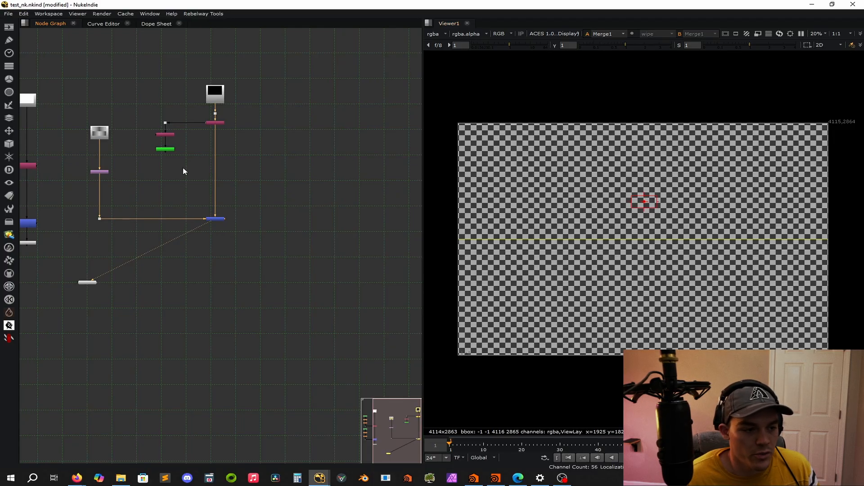
scroll(183, 167, "up", 3)
double_click(173, 180)
left_click_drag(459, 122, 563, 168)
scroll(537, 169, "up", 7)
middle_click_drag(572, 198, 722, 216)
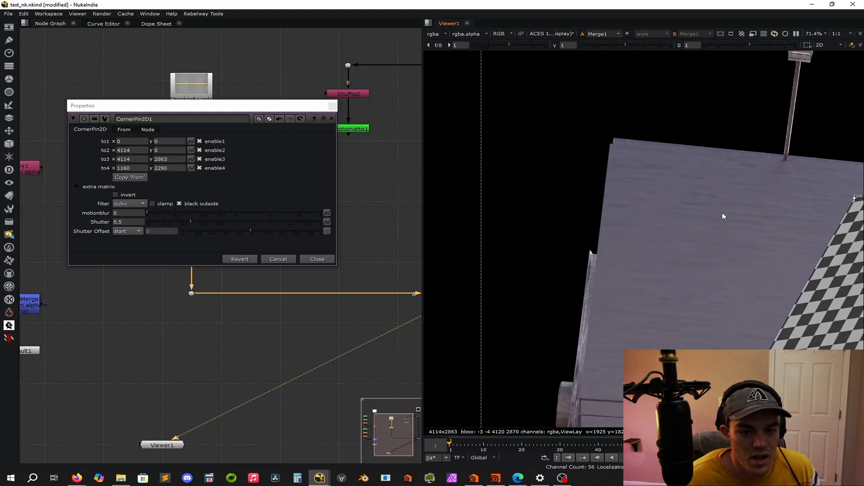
left_click_drag(855, 197, 664, 181)
scroll(611, 153, "down", 7)
scroll(541, 199, "up", 7)
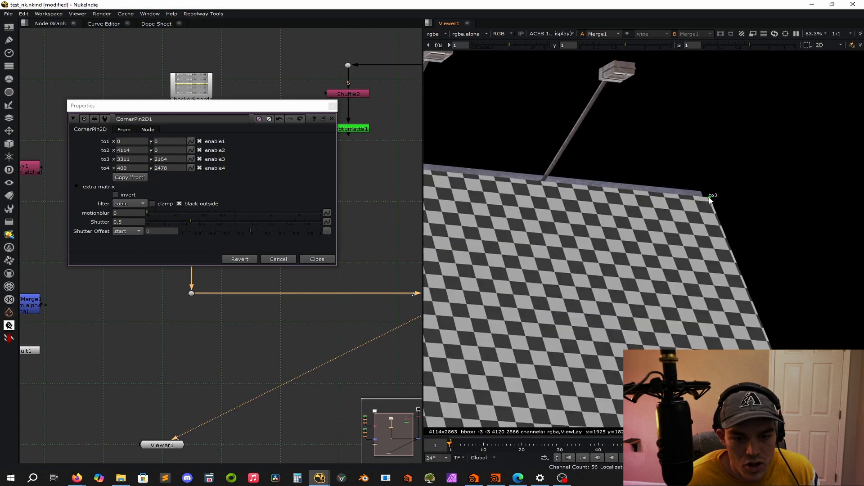
Pin the lower corners to the billboard face, to2 at about 3572.5, 1117.5 and to1 at about 268, 1288, and close the CornerPin2D properties.
scroll(742, 289, "down", 6)
scroll(742, 289, "down", 1)
left_click_drag(773, 362, 736, 271)
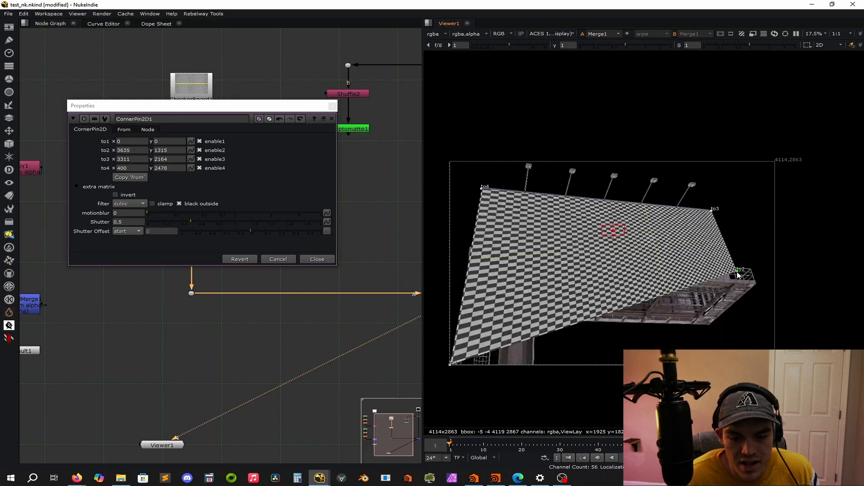
scroll(736, 274, "up", 9)
scroll(729, 278, "up", 1)
left_click_drag(741, 239, 713, 333)
scroll(712, 333, "down", 7)
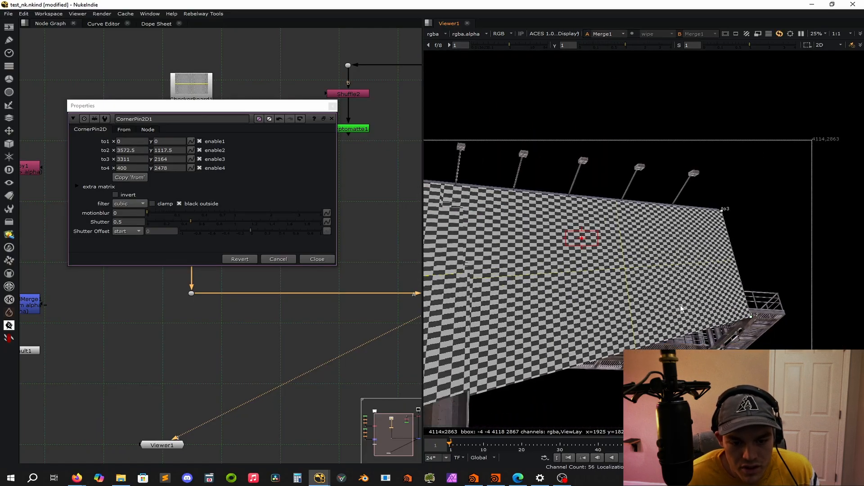
left_click_drag(580, 377, 607, 247)
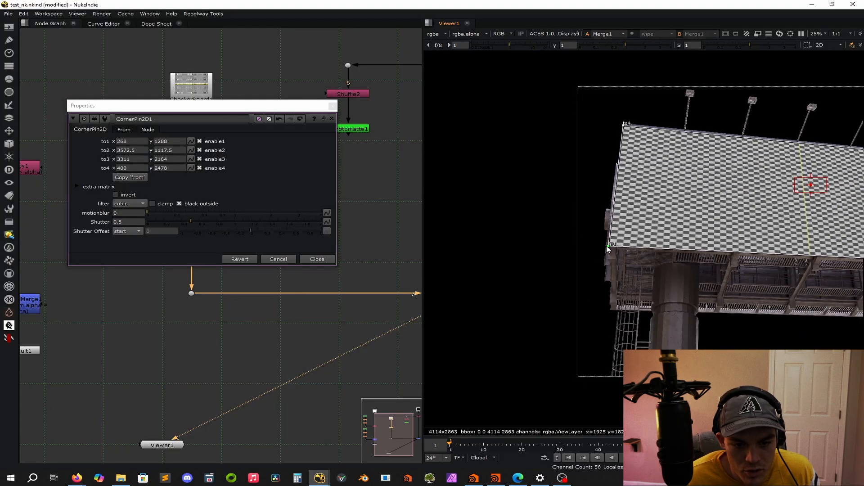
scroll(617, 243, "down", 5)
key("f")
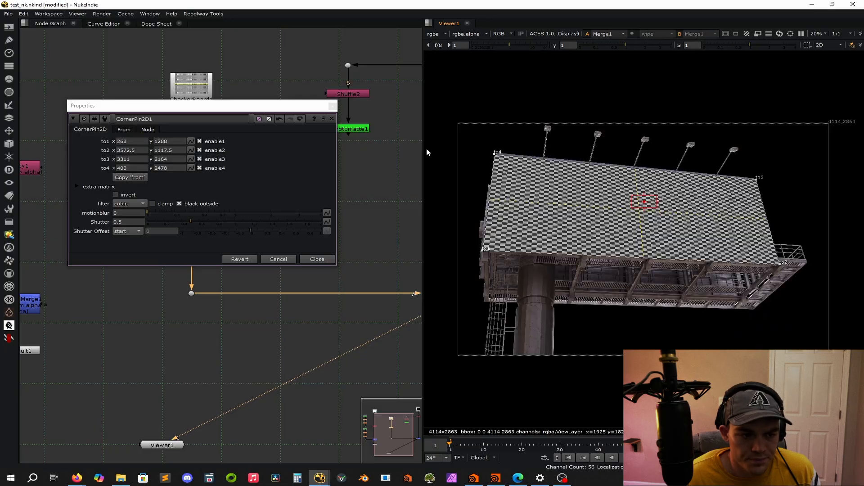
left_click(333, 106)
Compare the Cryptomatte's alpha with the corner-pinned checkerboard's alpha in the viewer.
left_click(343, 129)
key("1")
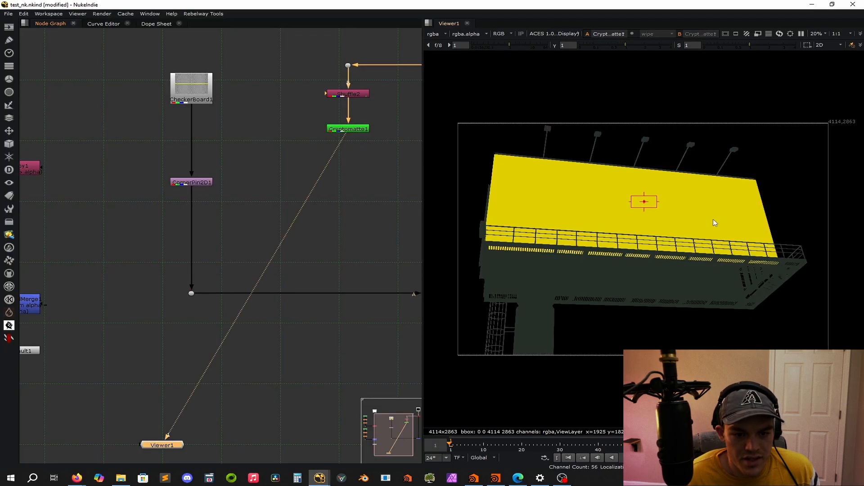
key("a")
left_click(191, 293)
key("1")
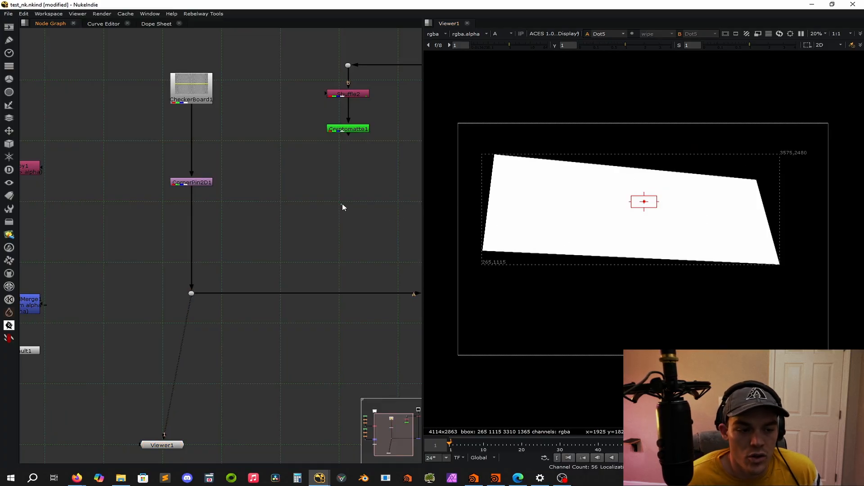
Insert a ChannelMerge node between the CornerPin2D and the corner dot, moving the CornerPin2D up to make room.
left_click(325, 206)
key("Tab")
type("chan")
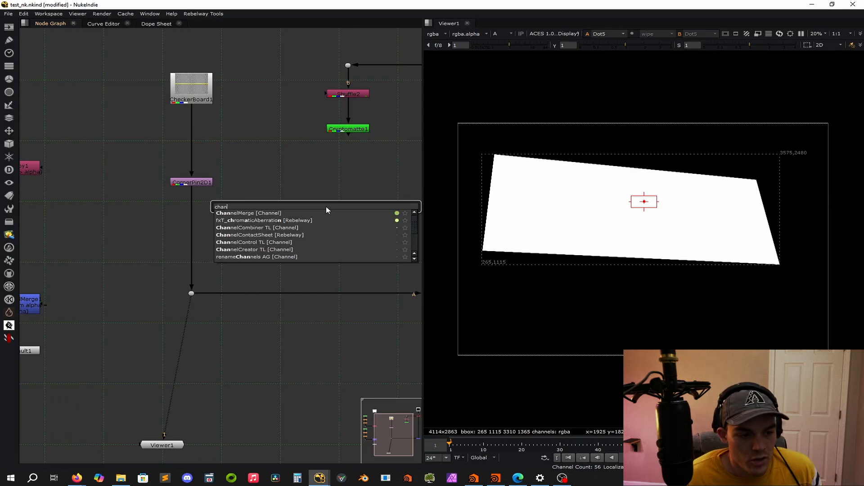
key("Return")
left_click_drag(360, 218, 198, 220)
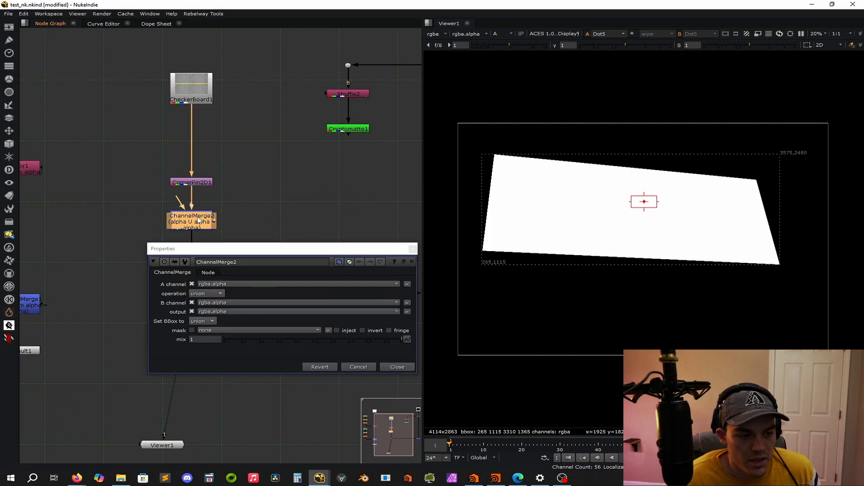
left_click_drag(191, 182, 191, 155)
left_click(270, 190)
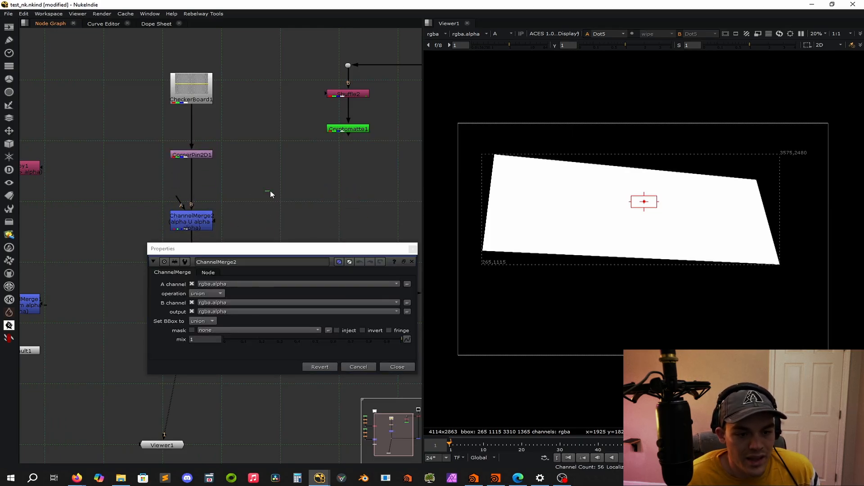
View the Cryptomatte's alpha and connect the ChannelMerge's A input to the Cryptomatte through a corner dot.
left_click(190, 226)
key("1")
left_click(347, 129)
key("1")
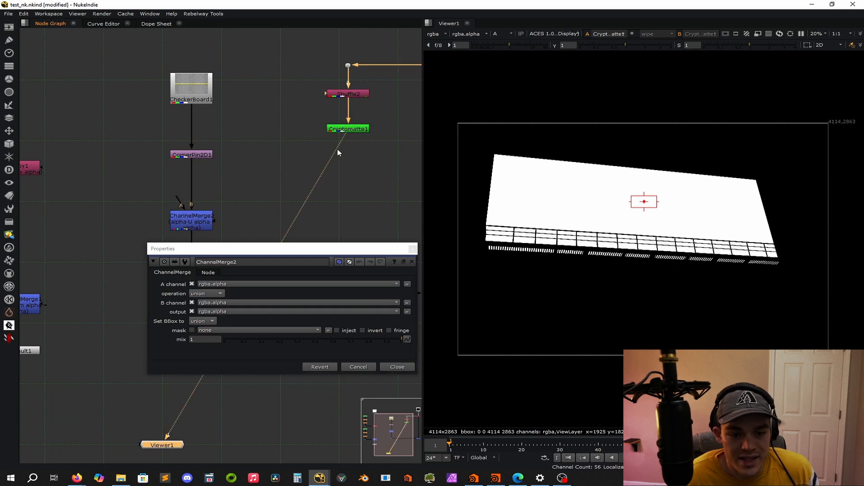
left_click(246, 189)
left_click_drag(176, 200, 349, 129)
left_click_drag(272, 173, 347, 221, "ctrl")
left_click(371, 212)
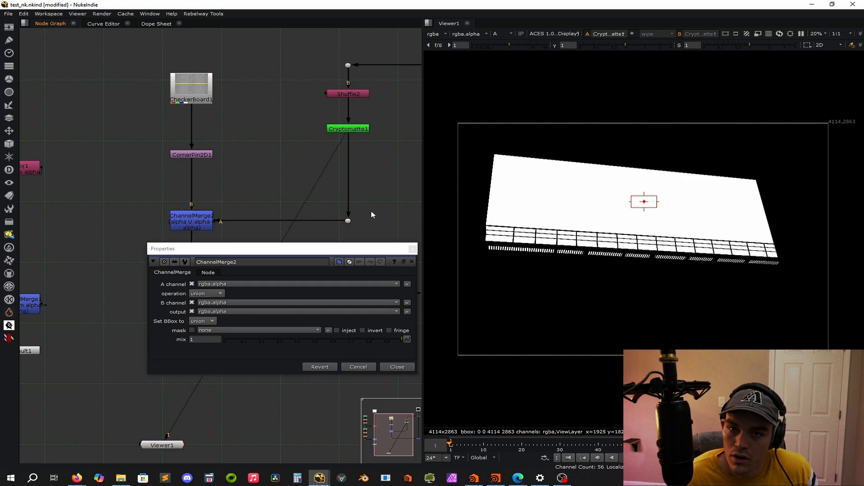
View the ChannelMerge's alpha, set its operation to in, and close its properties.
left_click(200, 224)
key("1")
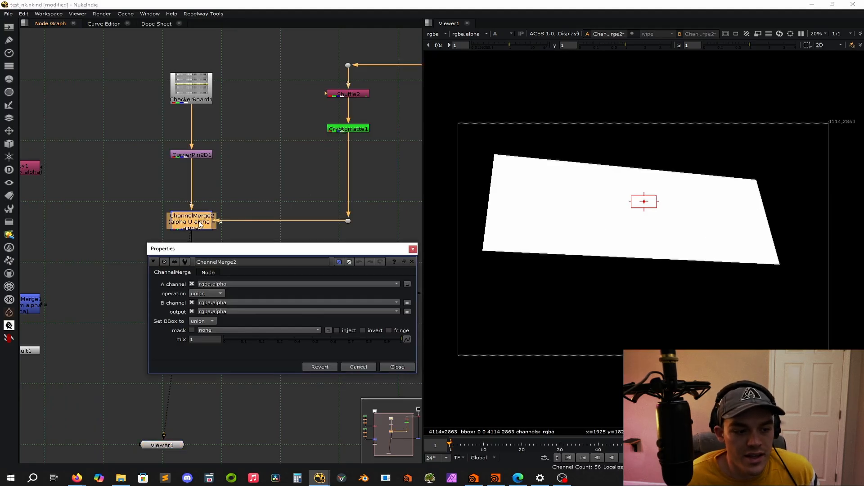
left_click(219, 293)
left_click(208, 226)
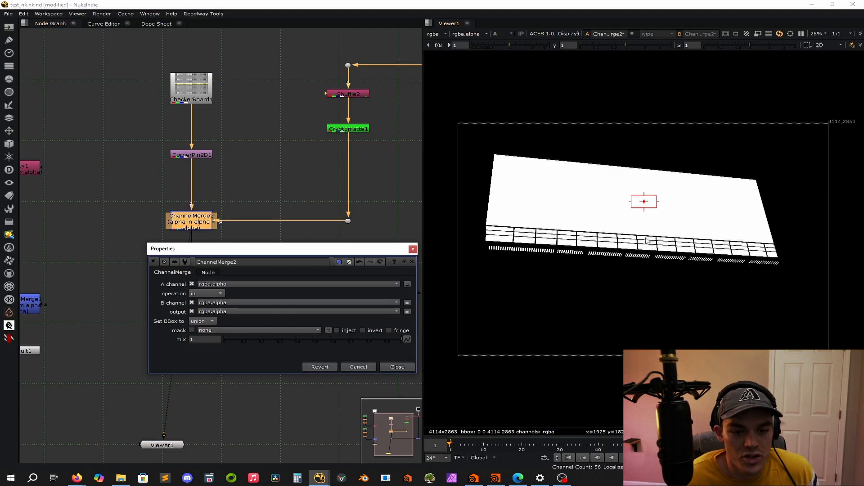
scroll(644, 243, "up", 5)
scroll(644, 245, "down", 5)
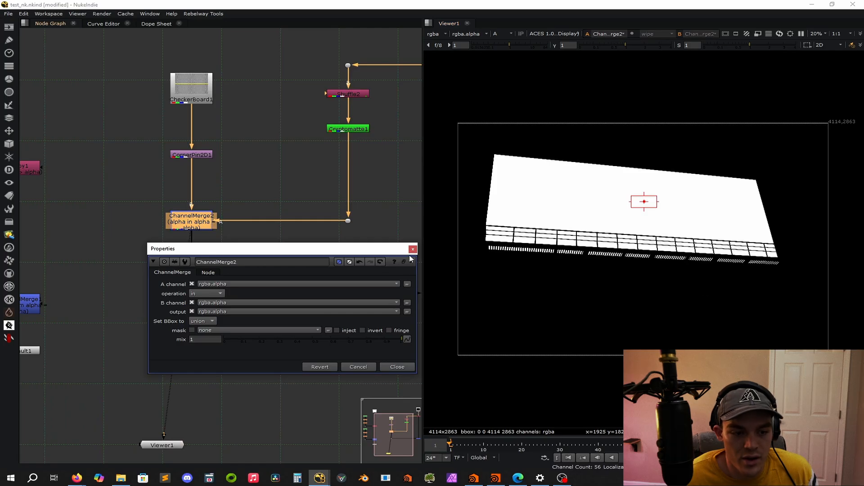
left_click(412, 249)
Compare the ChannelMerge's alpha with the incoming alpha at the Cryptomatte's corner dot.
left_click(183, 222)
key("1")
left_click_drag(378, 206, 310, 256)
key("1")
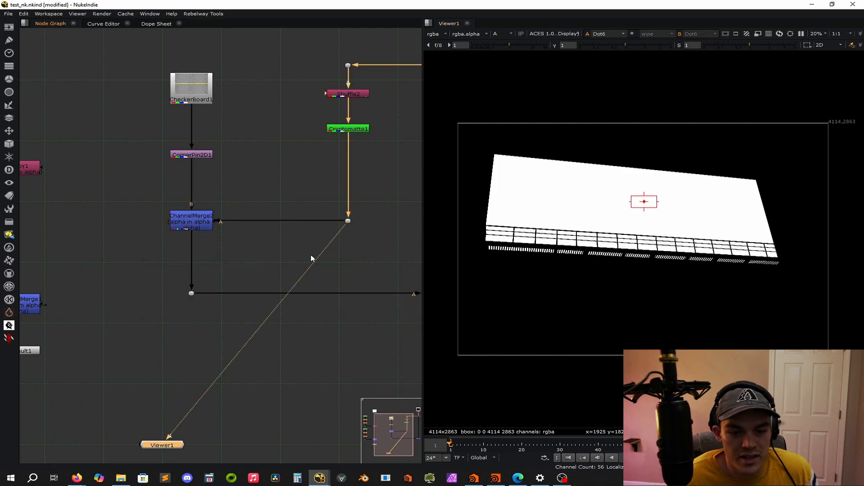
left_click(191, 219)
key("1")
Inspect the billboard's lower corner closely, comparing the alphas of the Cryptomatte, the CornerPin2D and the ChannelMerge.
scroll(506, 240, "up", 8)
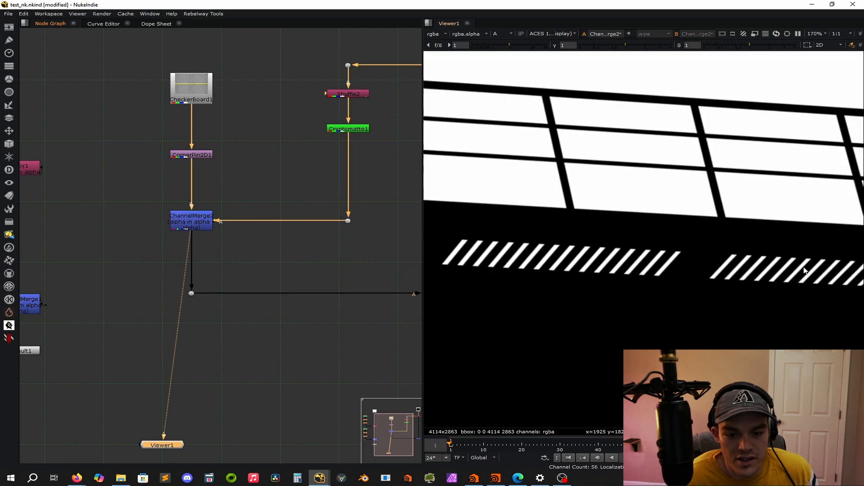
middle_click_drag(506, 240, 494, 240)
left_click(348, 221)
key("1")
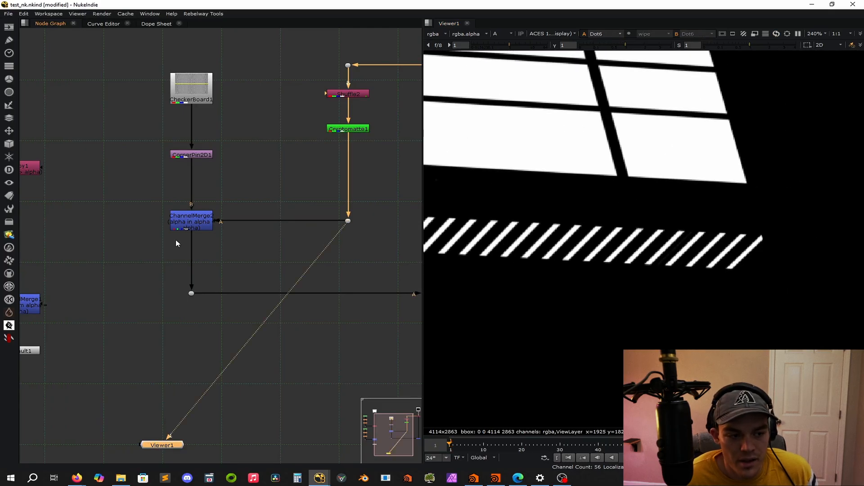
left_click(184, 225)
key("1")
left_click(366, 130)
key("1")
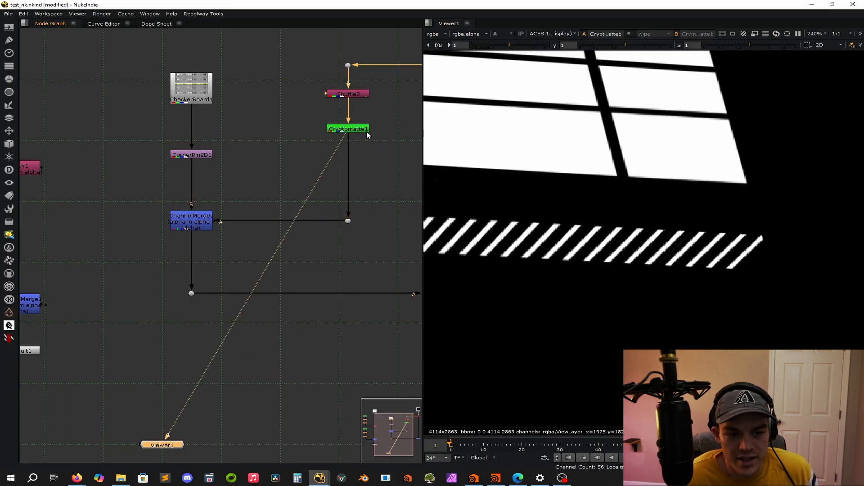
left_click(199, 155)
key("1")
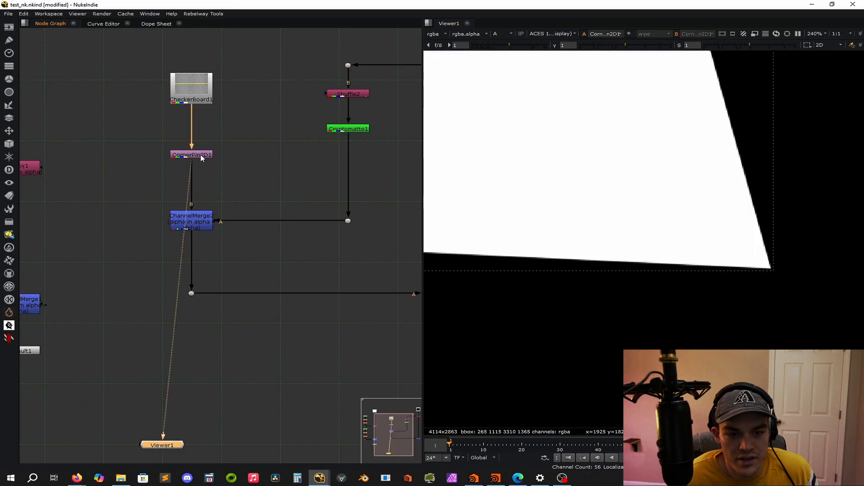
left_click(198, 223)
key("1")
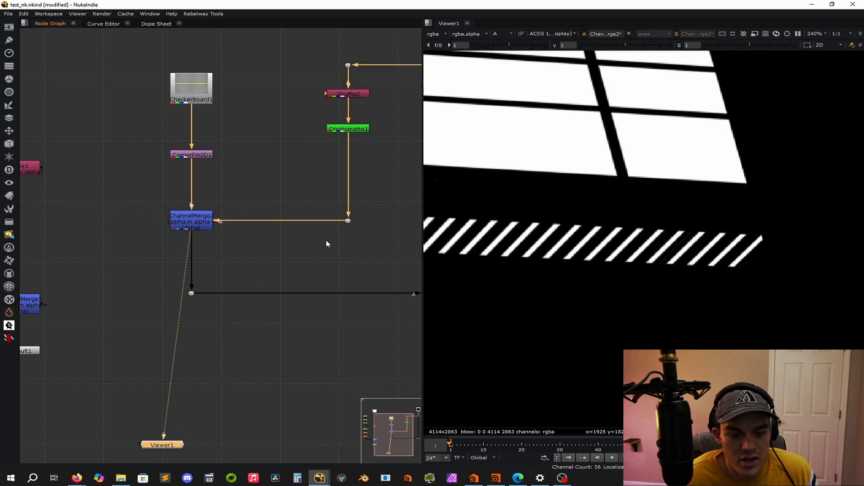
key("f")
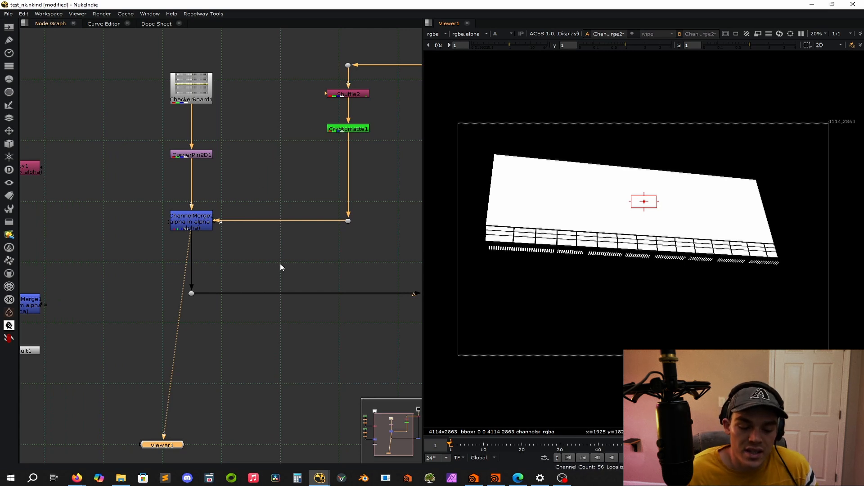
Move the Merge and the corner dot feeding its A input lower in the node graph.
key("f")
left_click_drag(371, 295, 218, 271)
left_click_drag(337, 276, 338, 299)
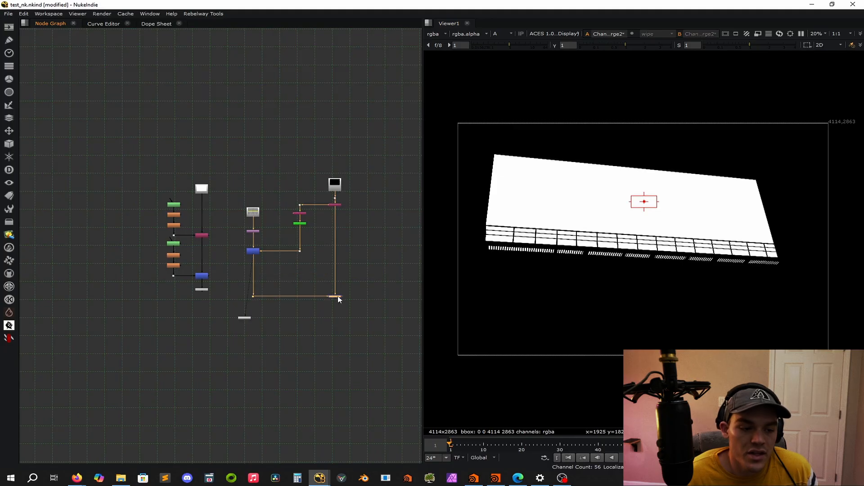
Insert a Premult node between the checkerboard branch's ChannelMerge and its lower corner dot, and close its properties.
left_click(304, 279)
scroll(274, 274, "up", 6)
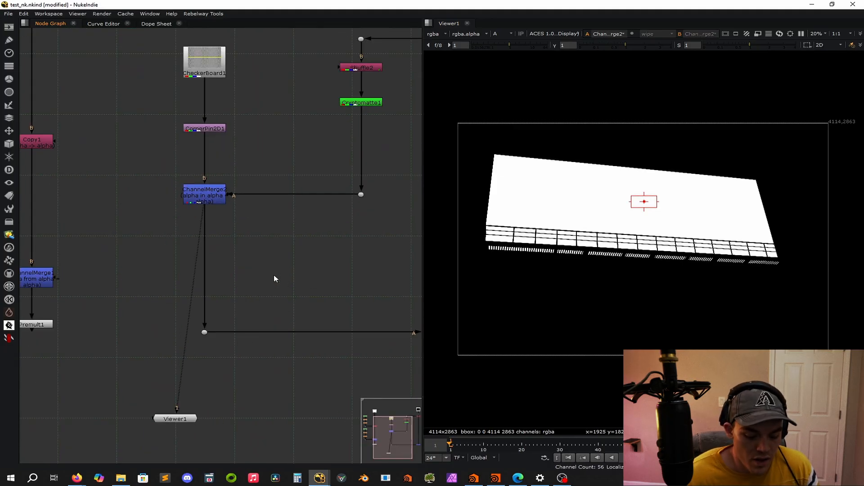
key("Tab")
type("premult")
key("Return")
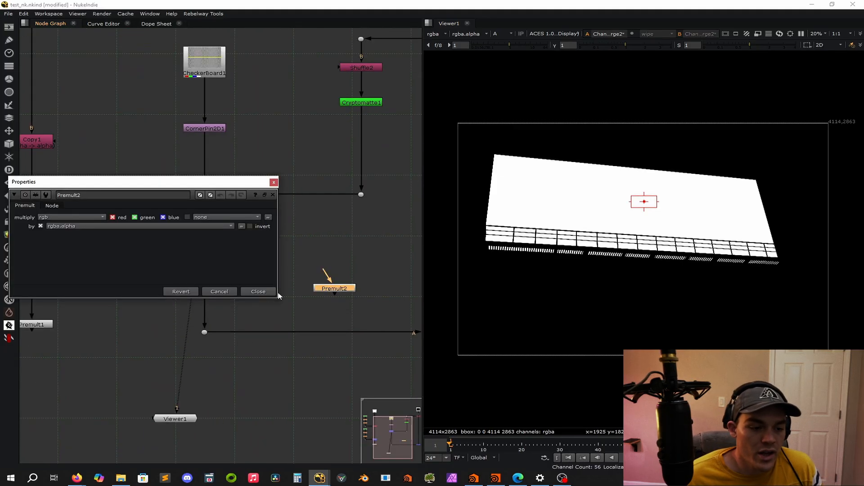
middle_click_drag(308, 321, 363, 247)
left_click_drag(392, 217, 263, 171)
left_click(291, 173)
left_click(275, 183)
View the RGB output at the dot feeding the Merge's A input and inspect the masked checkerboard around the railing.
left_click(260, 259)
key("1")
scroll(302, 302, "down", 5)
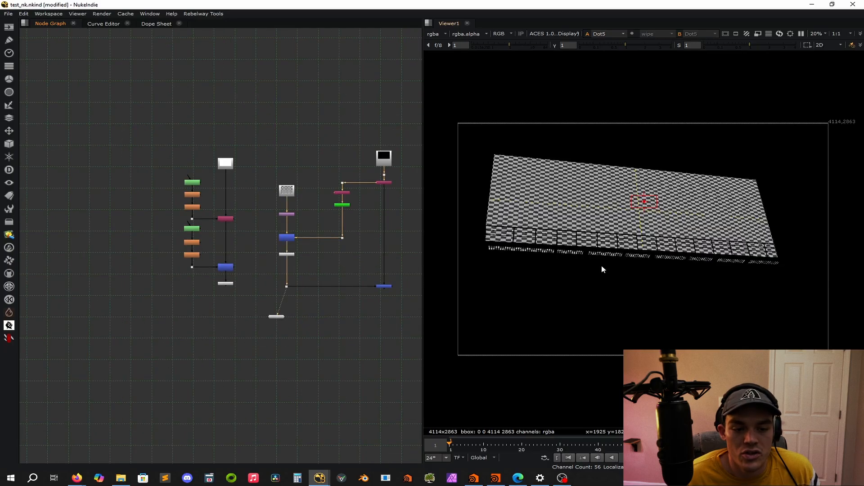
scroll(662, 246, "up", 9)
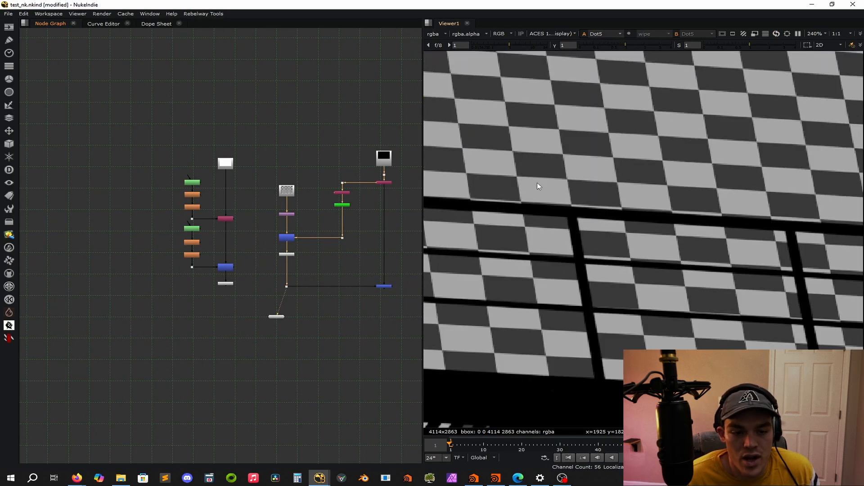
key("f")
View the Merge output and inspect how the billboard railing sits over the checkerboard.
scroll(380, 298, "up", 3)
middle_click_drag(379, 298, 296, 282)
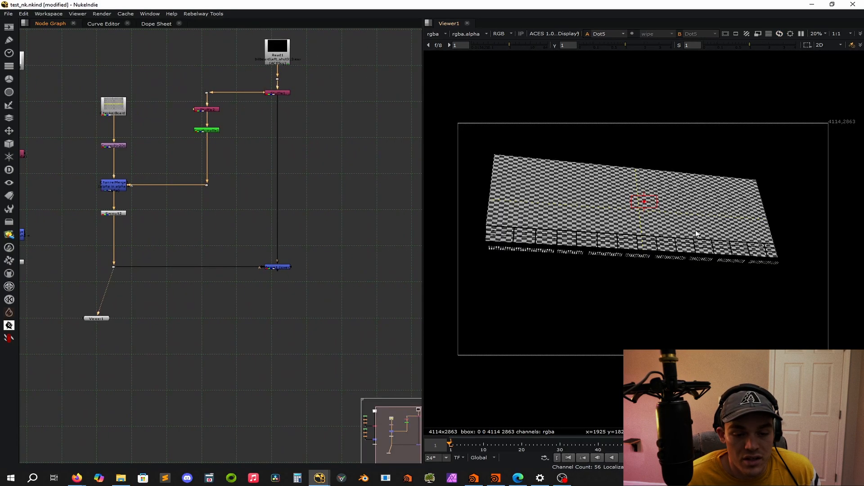
left_click(277, 267)
key("1")
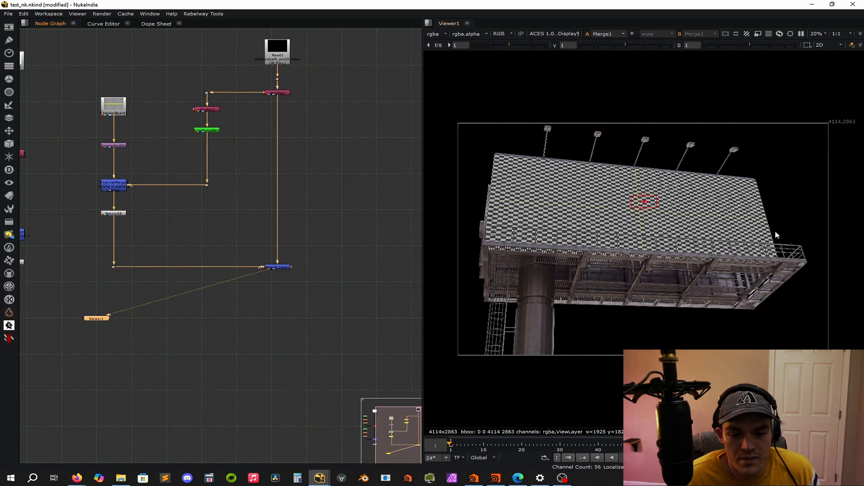
scroll(771, 245, "up", 8)
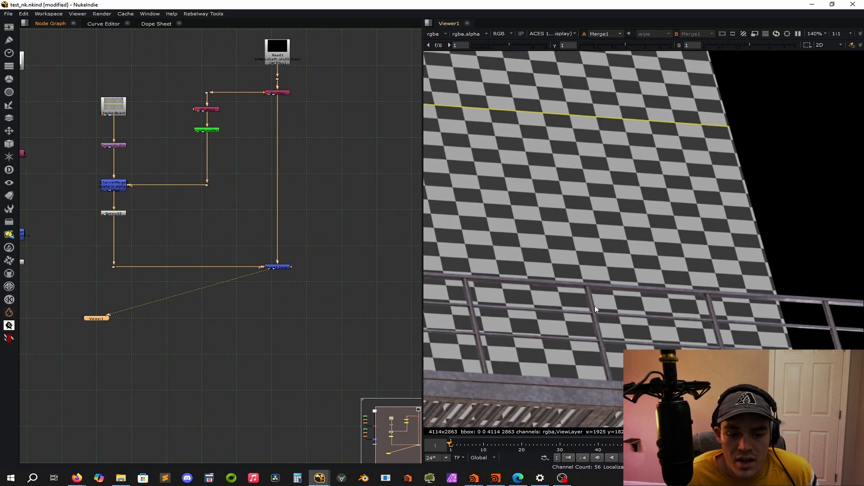
key("f")
Move the Read node and the dot beneath it higher above the first Shuffle.
left_click(310, 167)
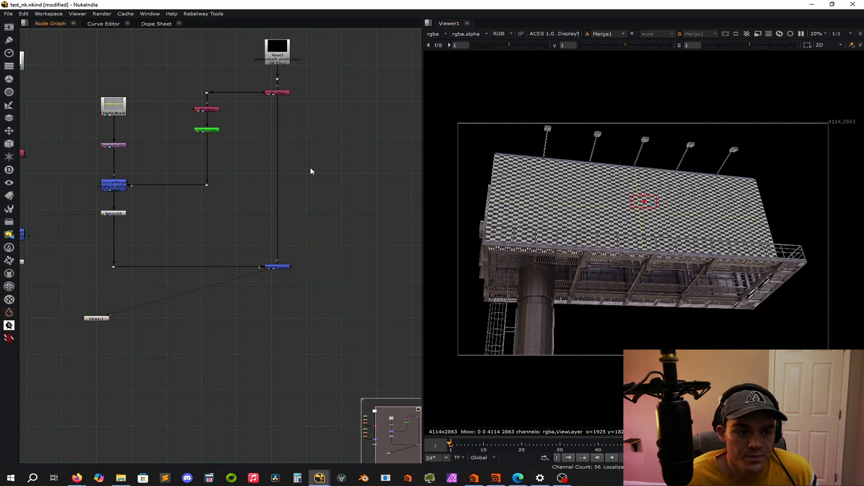
middle_click_drag(304, 106, 302, 191)
left_click_drag(338, 87, 235, 171)
left_click_drag(273, 139, 273, 114)
left_click(299, 148)
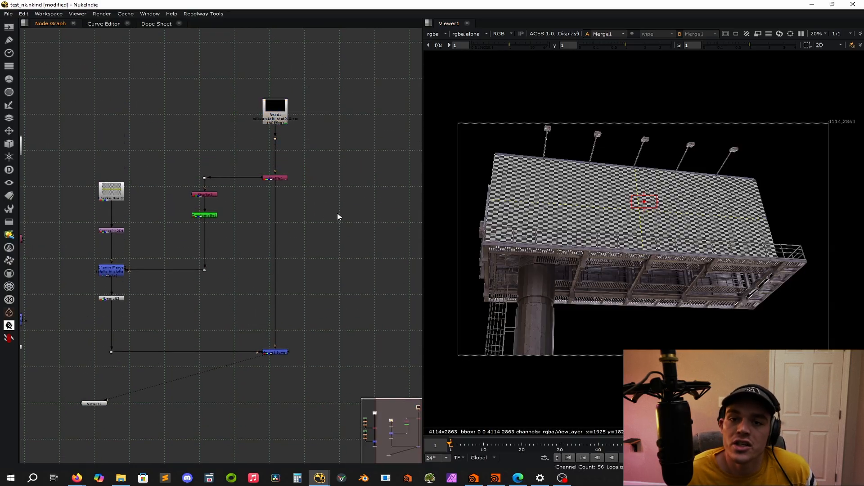
Insert an Unpremult node directly below the first Shuffle in the billboard's B branch.
key("f")
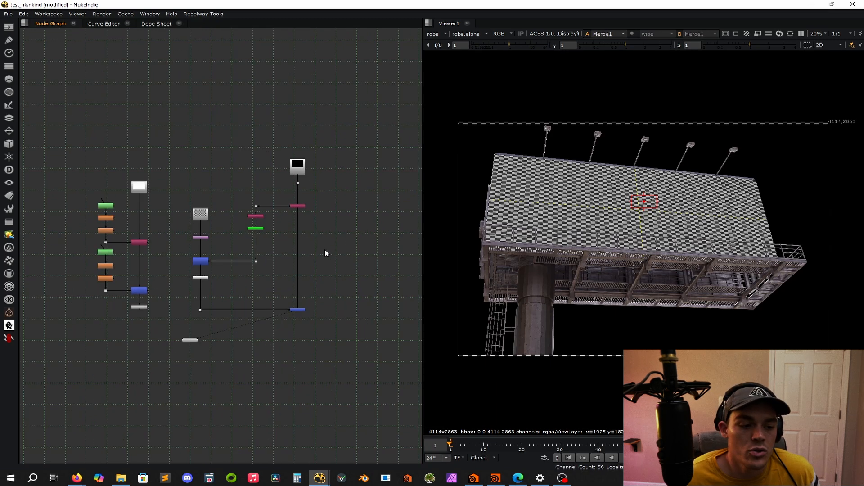
scroll(340, 218, "up", 5)
key("Tab")
type("unpr")
key("Return")
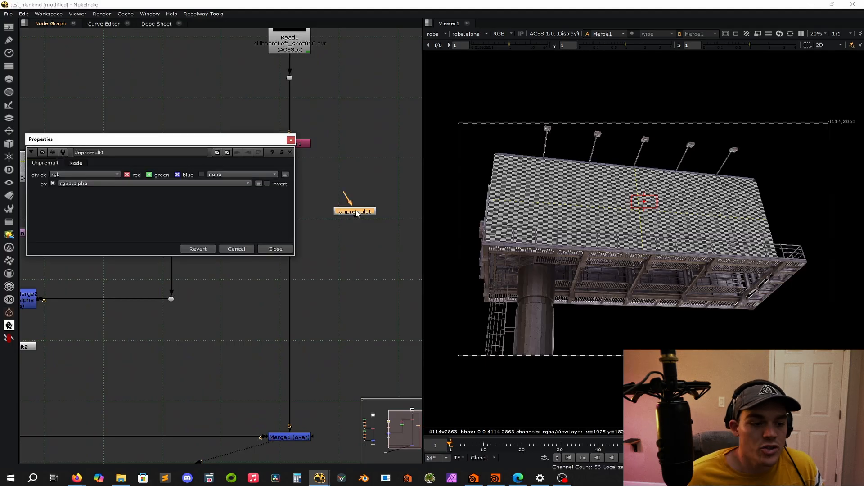
middle_click_drag(311, 267, 383, 219)
left_click_drag(408, 158, 350, 135)
left_click(384, 189)
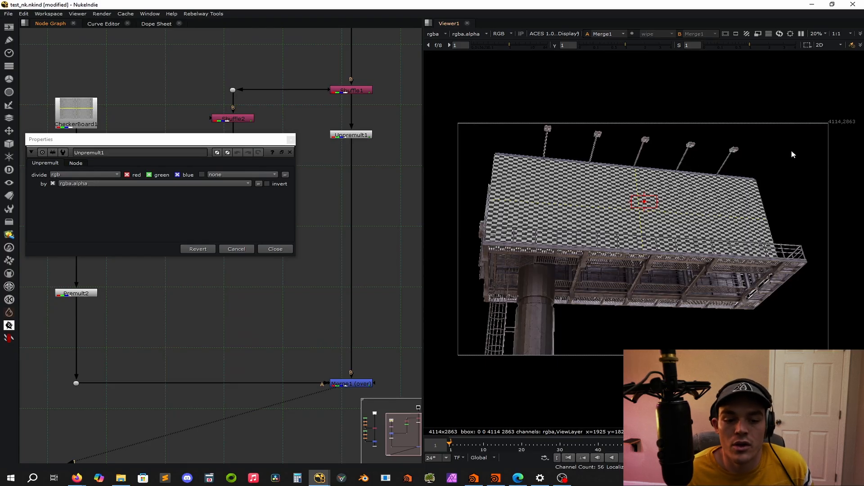
Inspect the billboard render's edge pixels up close, and close the Unpremult's properties.
scroll(774, 164, "up", 5)
scroll(698, 227, "up", 15)
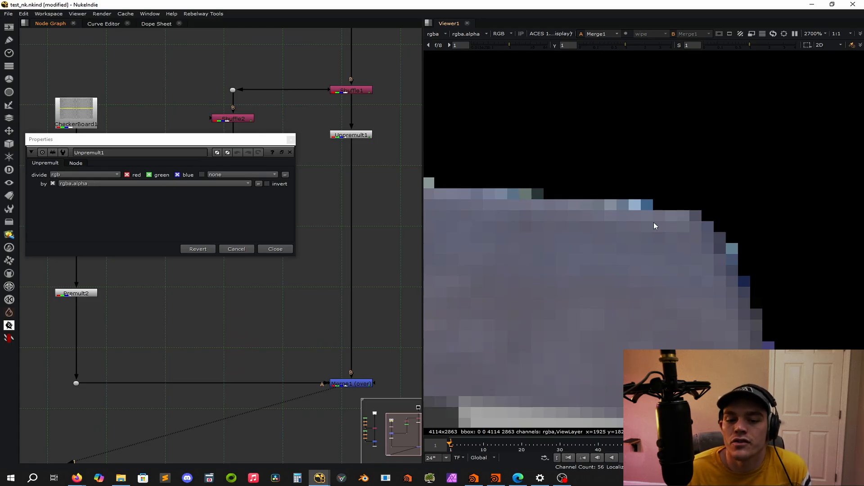
scroll(601, 217, "down", 15)
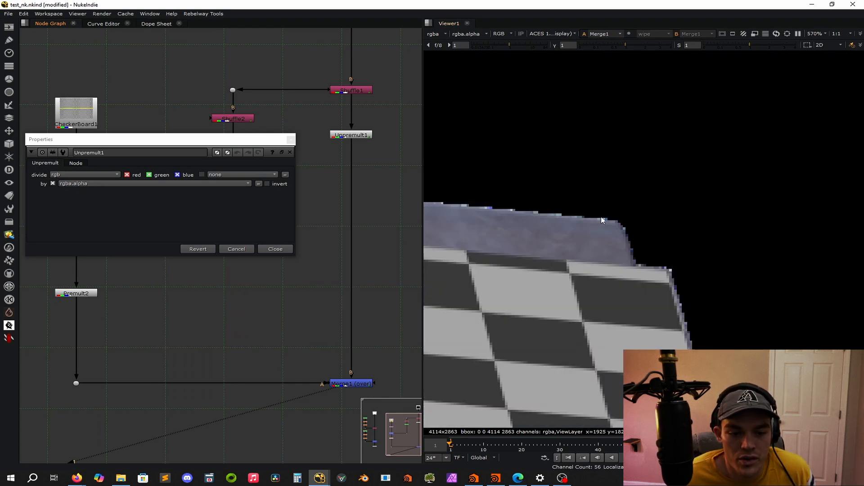
left_click(291, 139)
Add a Grade and a ColorCorrect node below the Unpremult in the billboard branch.
key("Tab")
key("Escape")
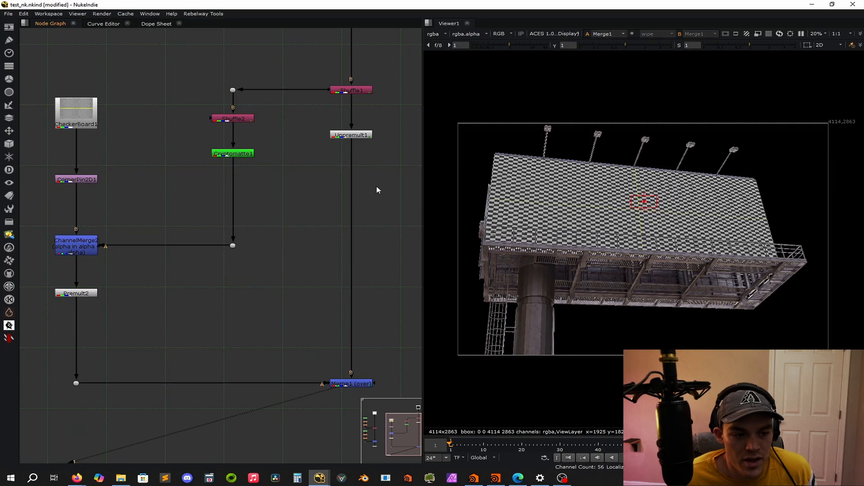
key("g")
middle_click_drag(380, 216, 408, 145)
left_click_drag(401, 113, 380, 96)
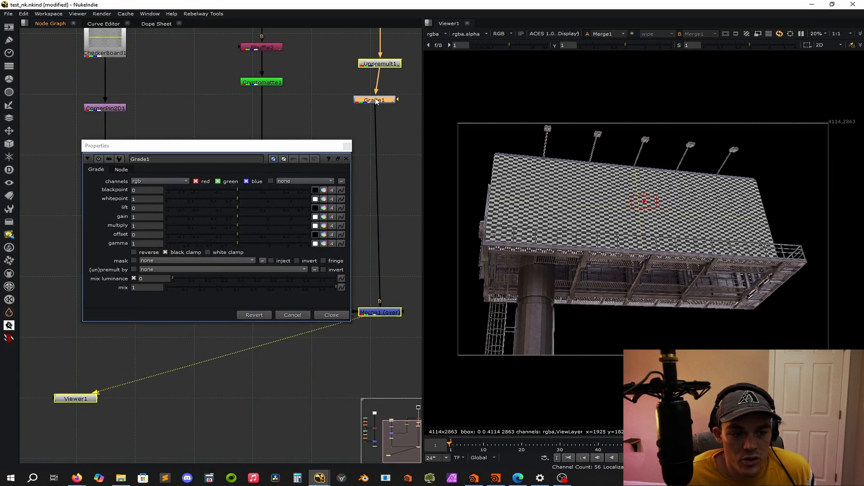
key("c")
Add a HueShift and a Saturation node below the ColorCorrect in the billboard branch.
left_click(400, 155)
key("Tab")
type("hues")
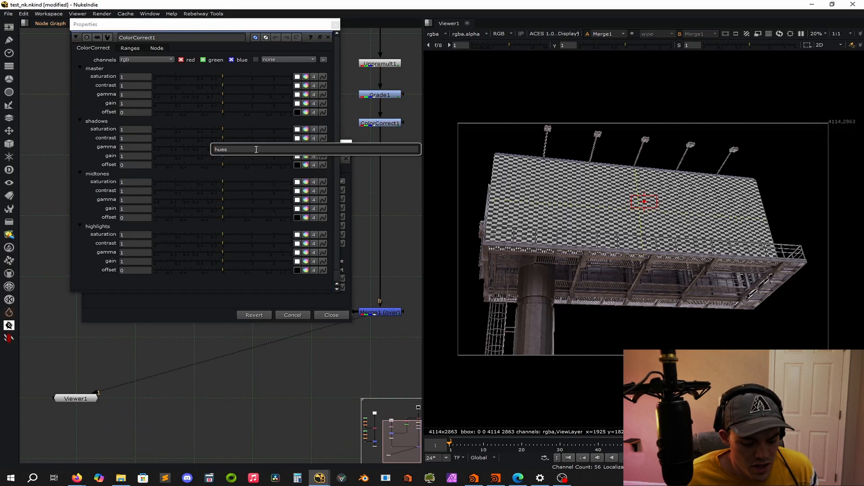
key("Return")
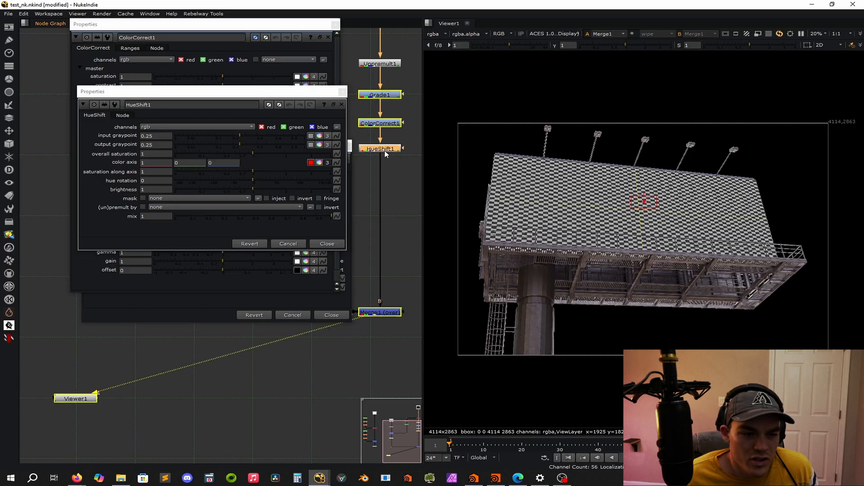
left_click(399, 177)
key("Tab")
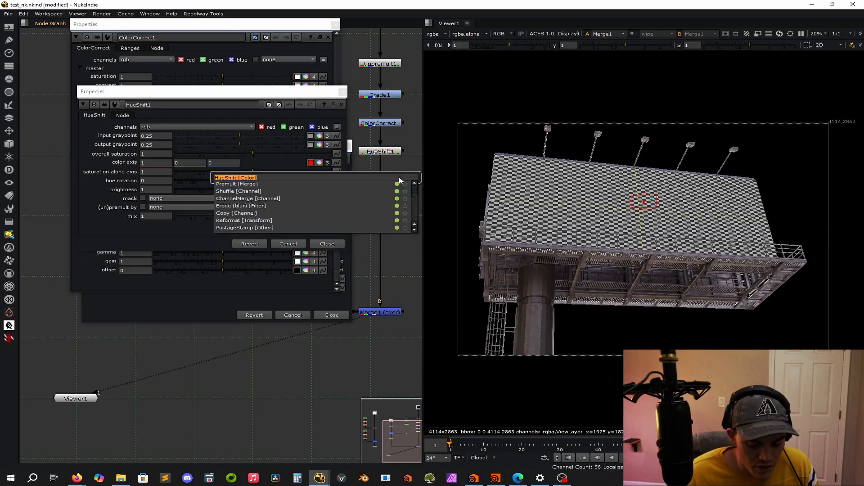
type("saturation")
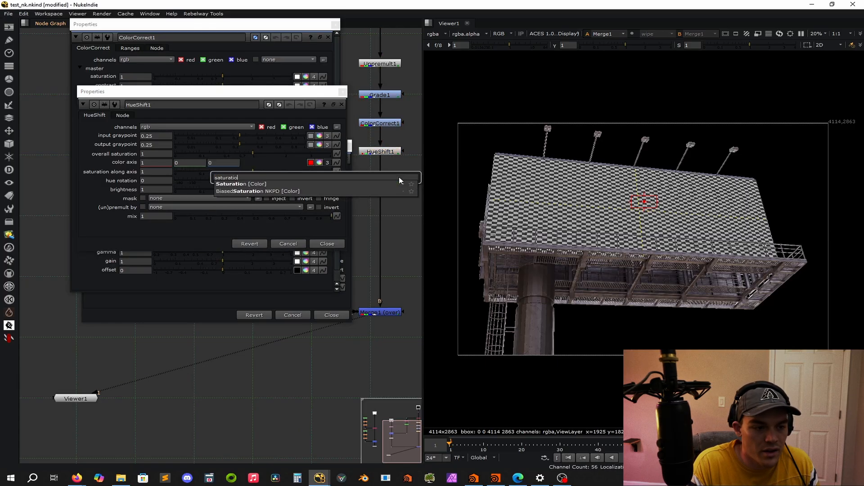
key("Return")
left_click(380, 184)
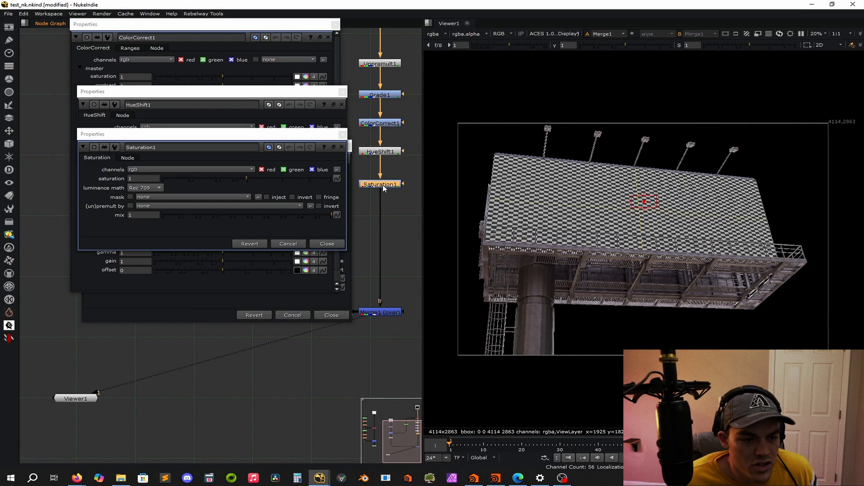
Set the Saturation node to 2.2 and the HueShift's hue rotation to -166, closing all open node properties.
left_click_drag(246, 178, 288, 178)
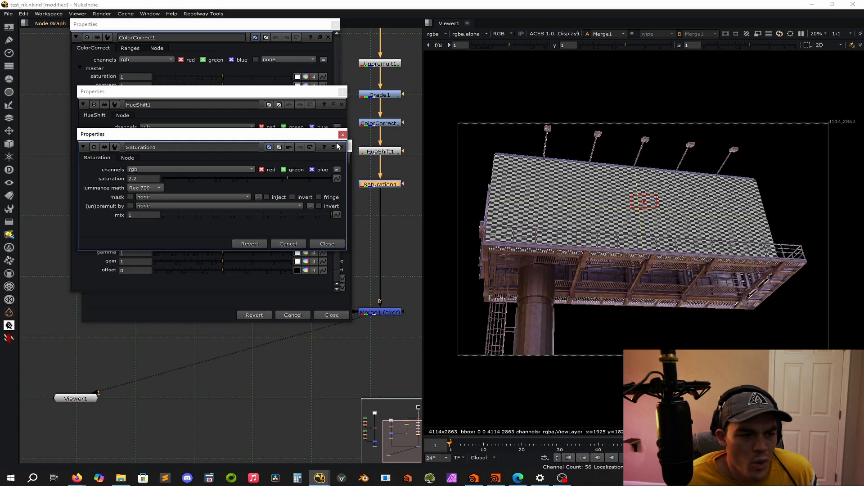
left_click(342, 134)
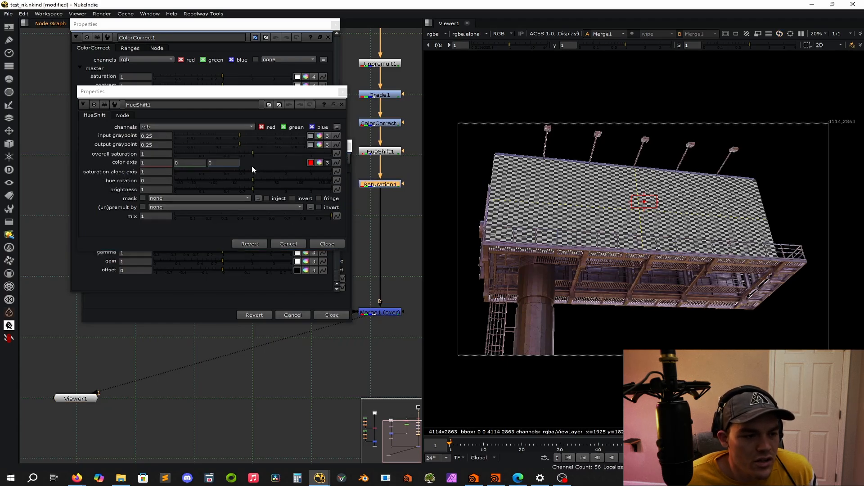
left_click_drag(251, 182, 180, 188)
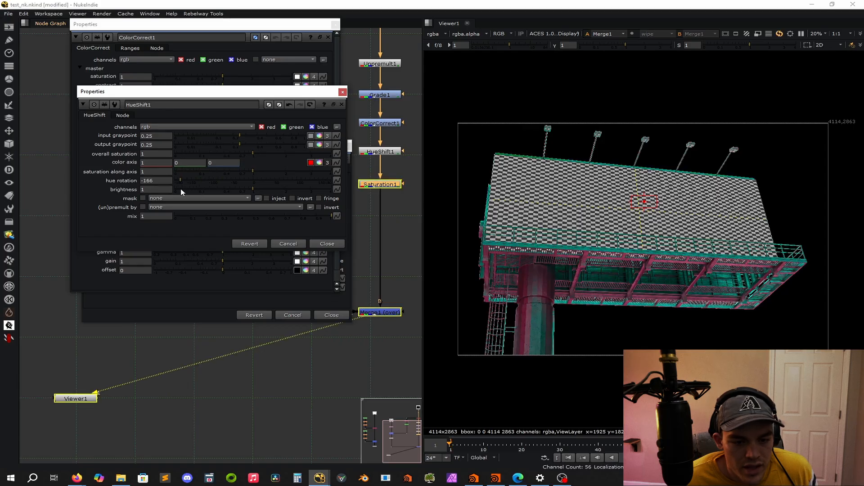
left_click(343, 92)
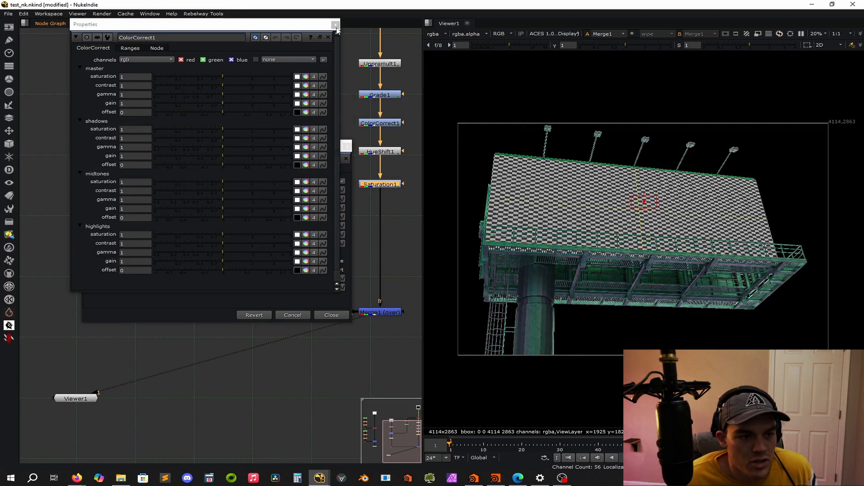
left_click(335, 24)
left_click(350, 145)
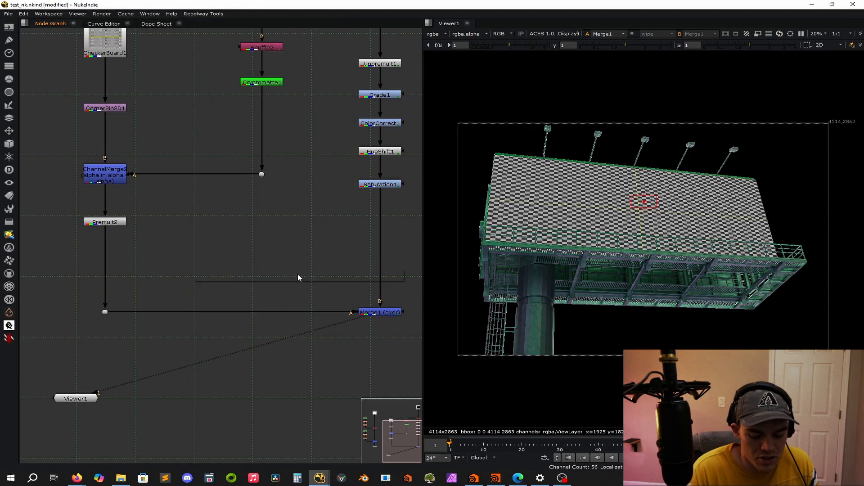
Insert a Premult node between the Saturation and the Merge in the billboard branch.
key("Tab")
type("premulkt")
key("BackSpace")
key("BackSpace")
type("t")
key("Return")
left_click_drag(338, 120, 380, 240)
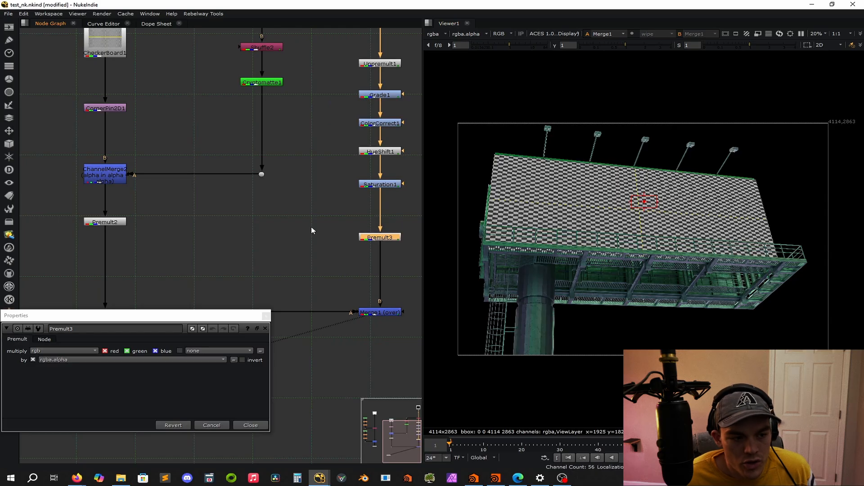
Move the checkerboard branch's Premult lower and insert an Unpremult directly below its ChannelMerge.
left_click_drag(119, 222, 120, 286)
left_click(173, 239)
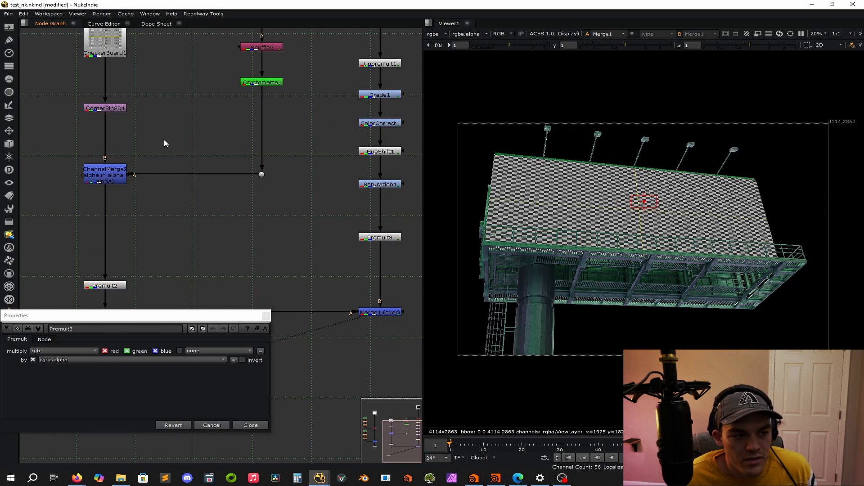
scroll(492, 169, "up", 6)
scroll(494, 158, "up", 4)
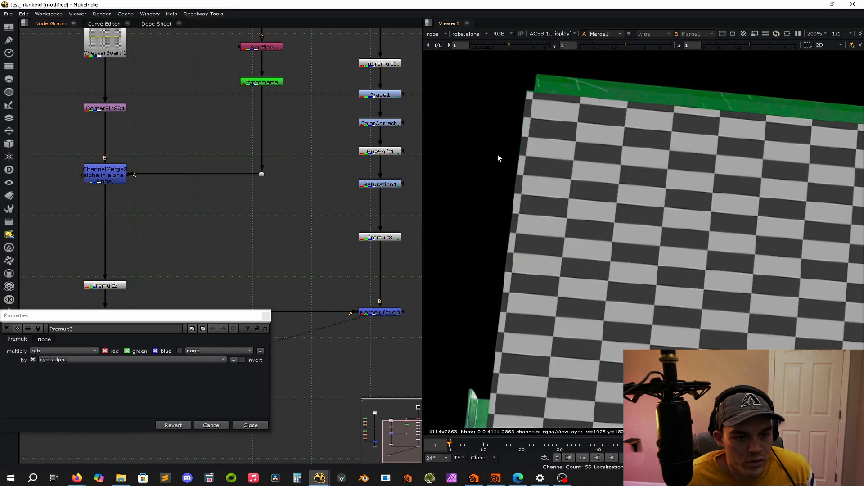
key("Tab")
type("unpre")
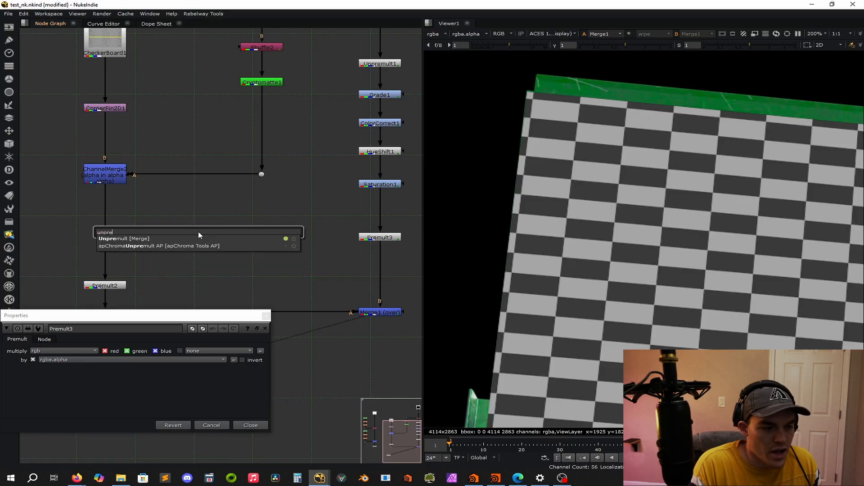
key("Return")
left_click_drag(193, 232, 105, 217)
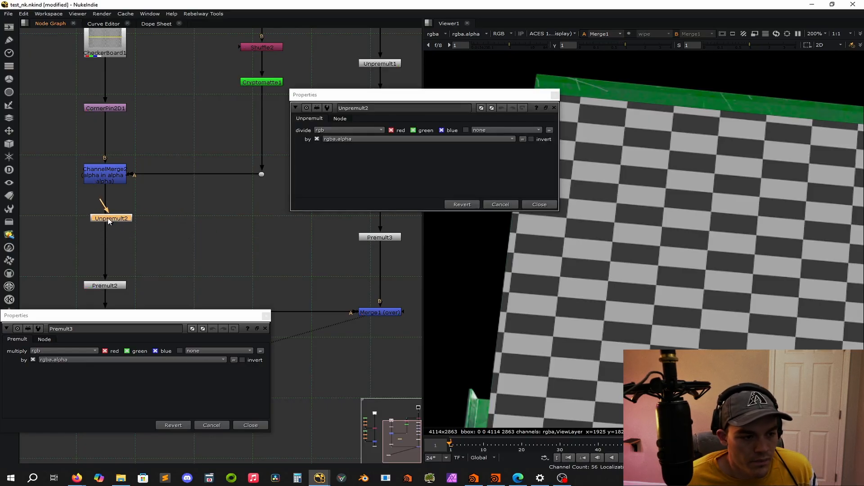
scroll(478, 314, "up", 9)
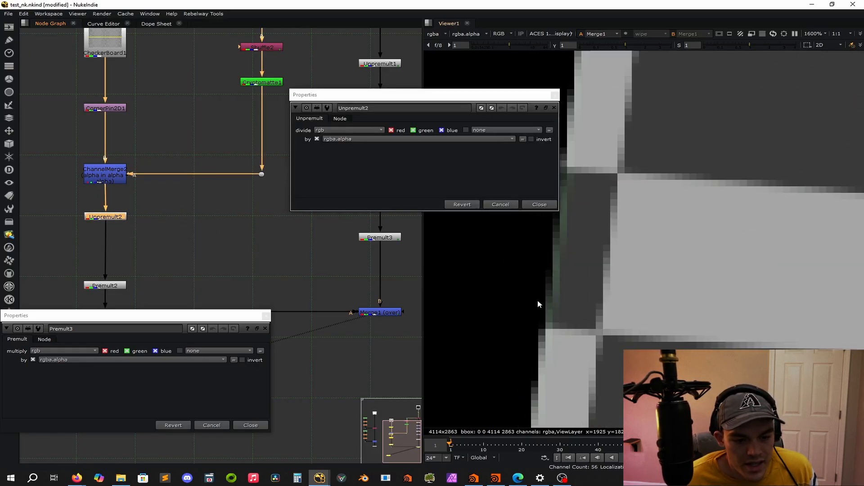
left_click(179, 263)
left_click(121, 215)
left_click(142, 252)
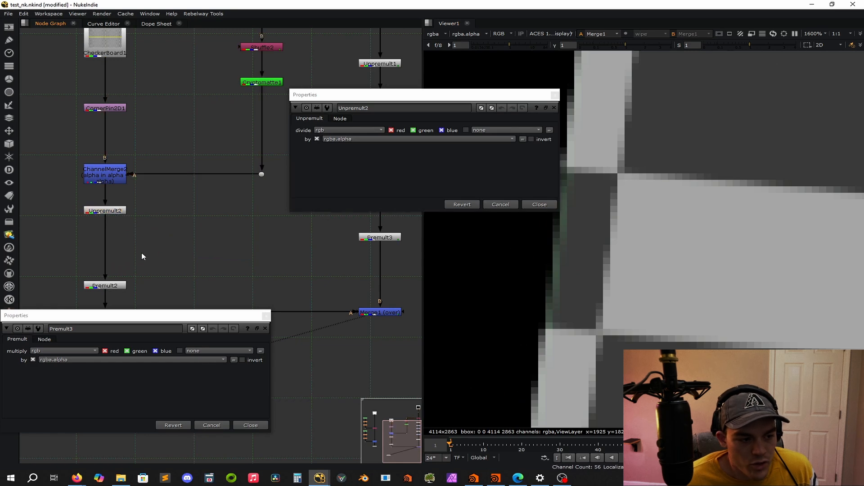
Insert a HueShift node between the Unpremult and the Premult in the checkerboard branch.
scroll(142, 252, "down", 3)
scroll(142, 250, "up", 5)
key("Tab")
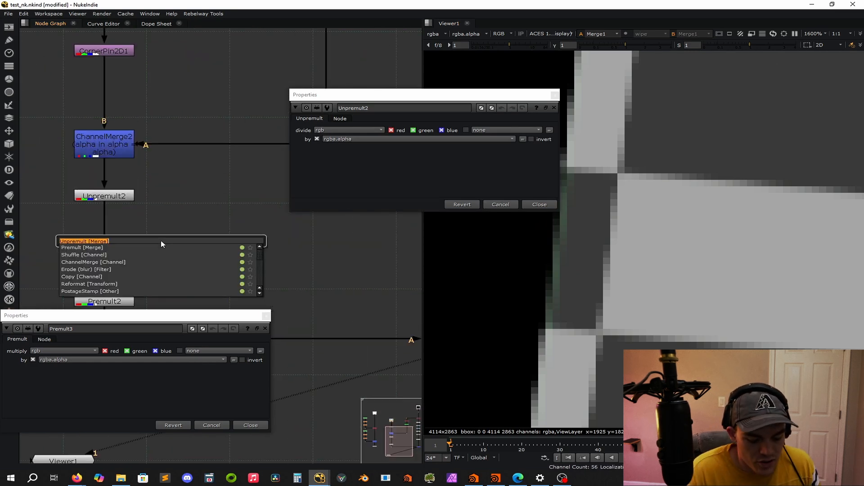
type("hues")
key("Return")
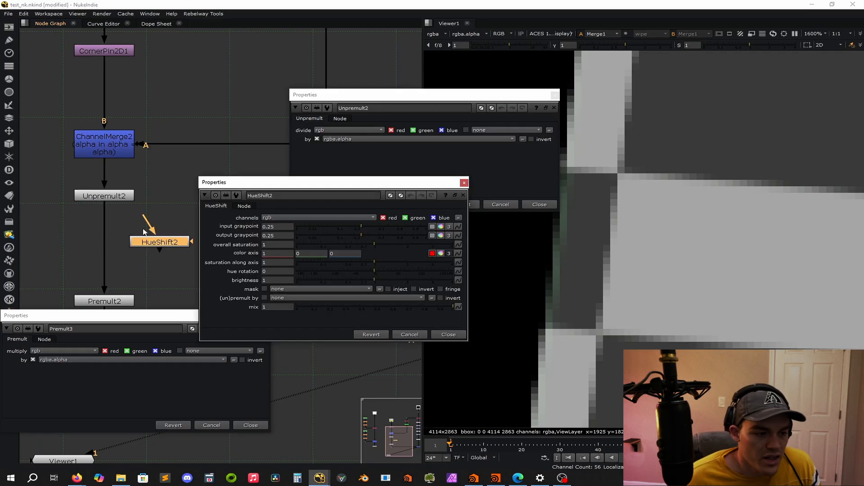
left_click(111, 229)
left_click_drag(110, 230, 105, 252)
left_click(151, 226)
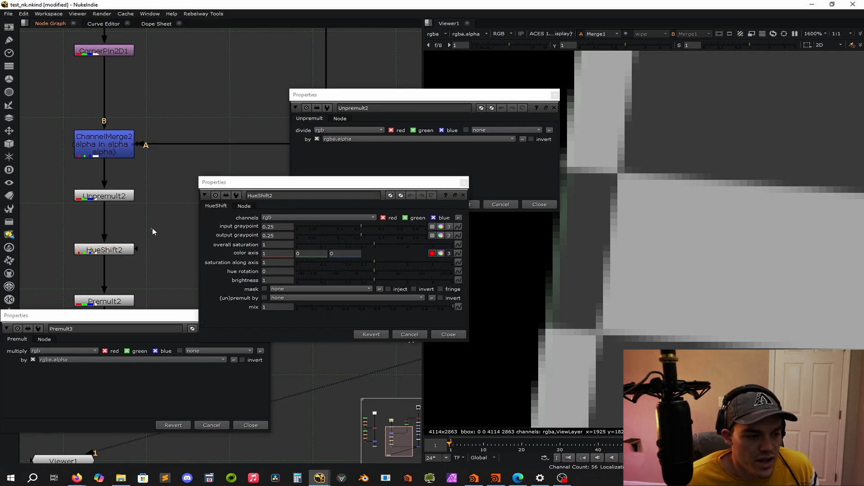
Insert a Grade node above the new HueShift, limit it to the red channel and set its gain to 3.65.
key("g")
left_click_drag(147, 231, 100, 222)
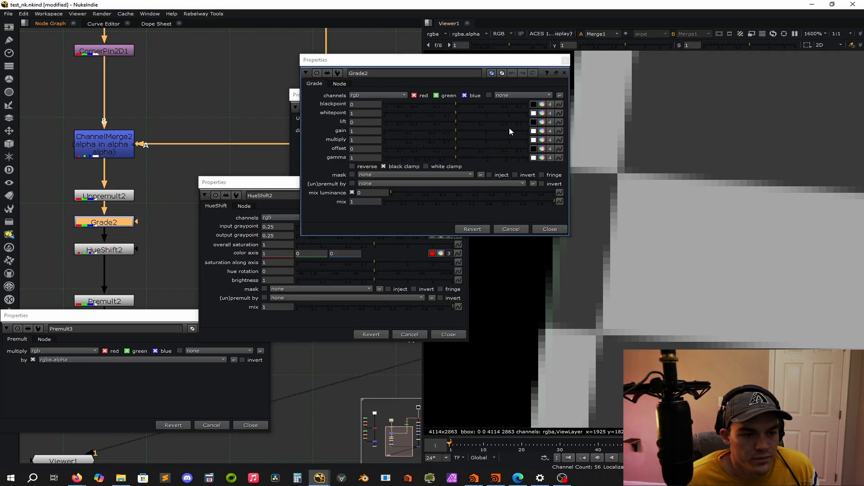
left_click(436, 96)
left_click(464, 95)
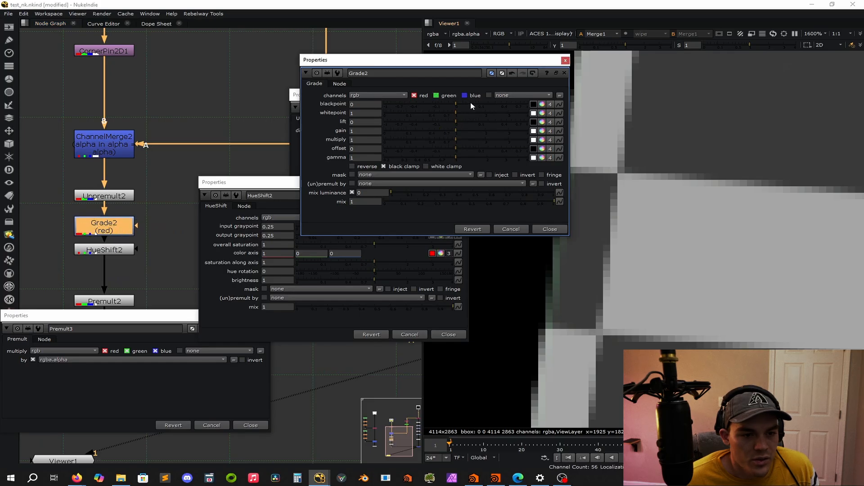
left_click_drag(460, 131, 522, 131)
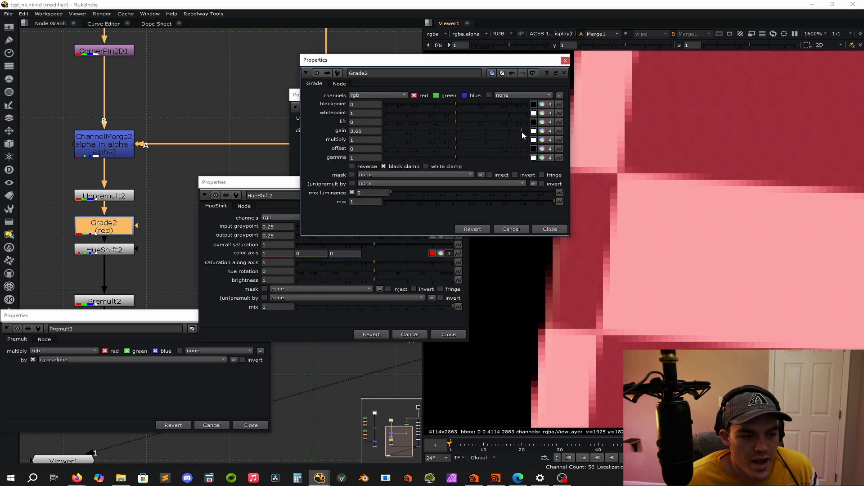
Set the checkerboard branch's HueShift hue rotation to -176 and insert a Saturation node between it and the Premult.
double_click(100, 250)
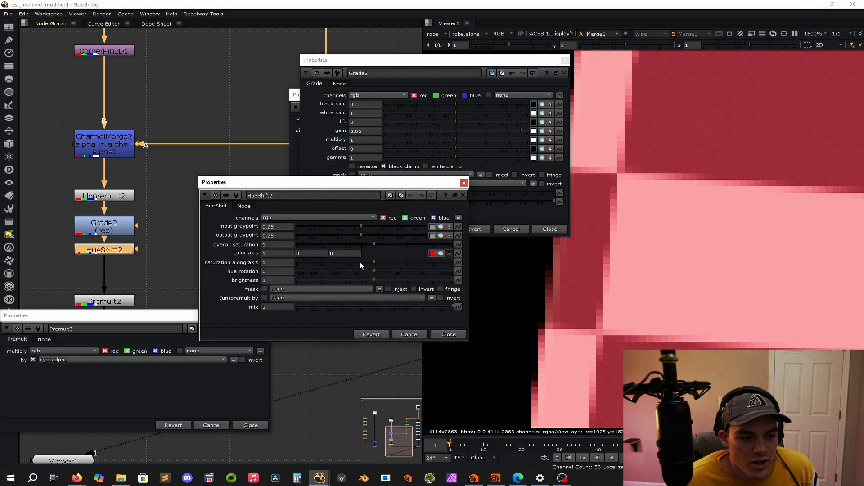
left_click_drag(375, 275, 298, 280)
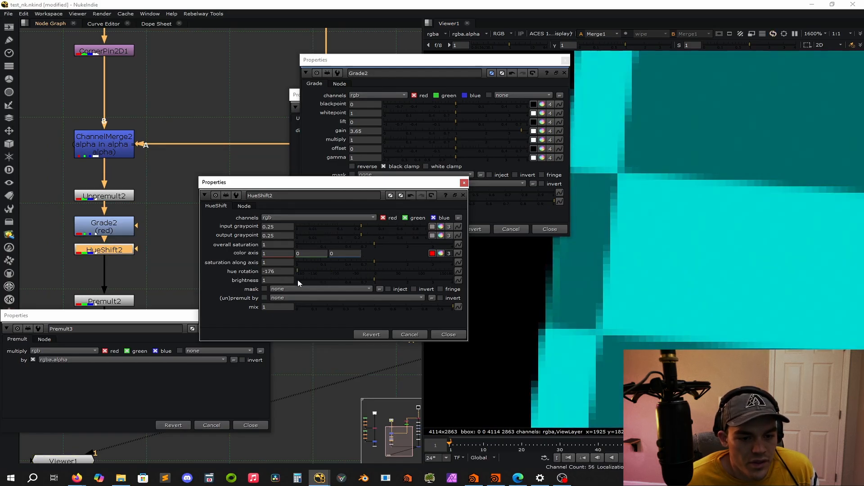
left_click(144, 263)
key("Tab")
type("sa")
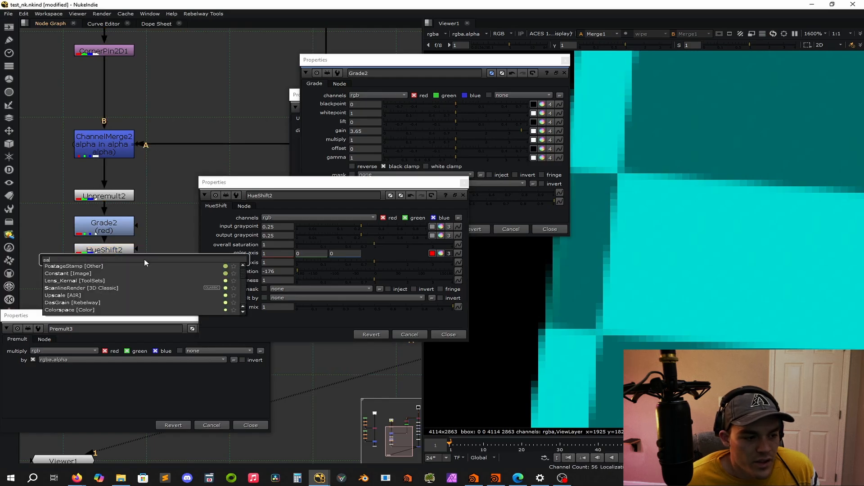
type("turation")
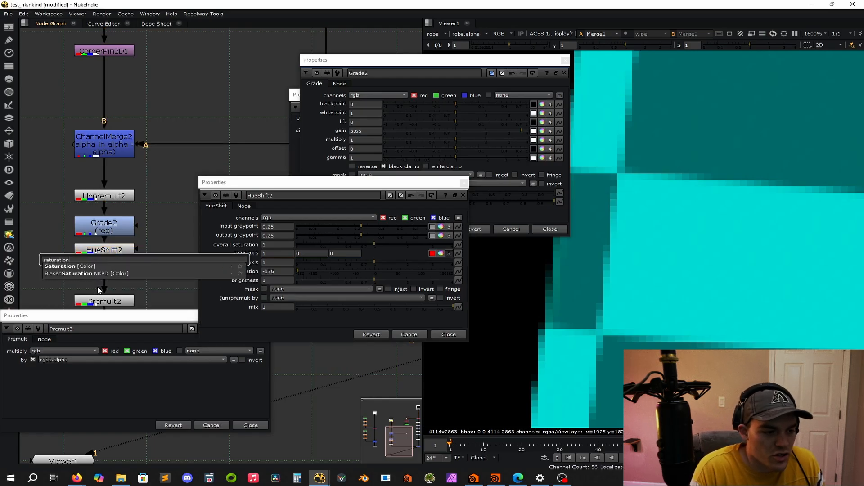
key("Return")
left_click_drag(160, 264, 121, 278)
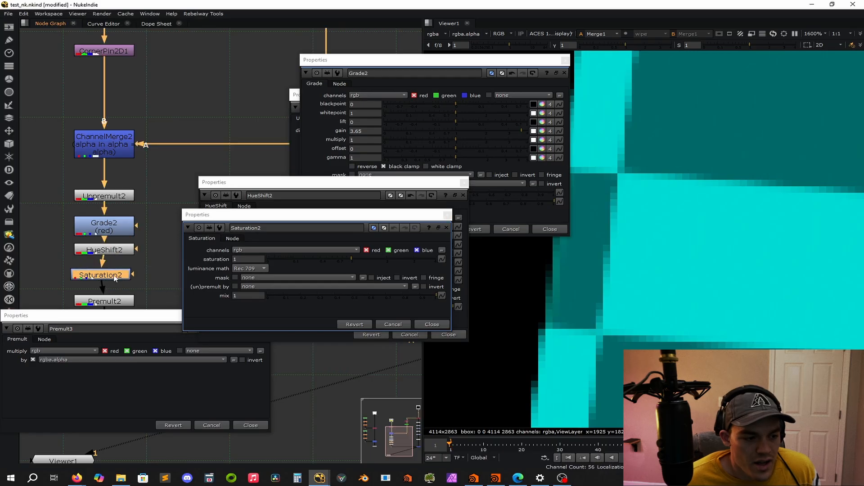
Set the new Saturation node's saturation to 0.3 and close all open node properties.
left_click_drag(354, 263, 306, 263)
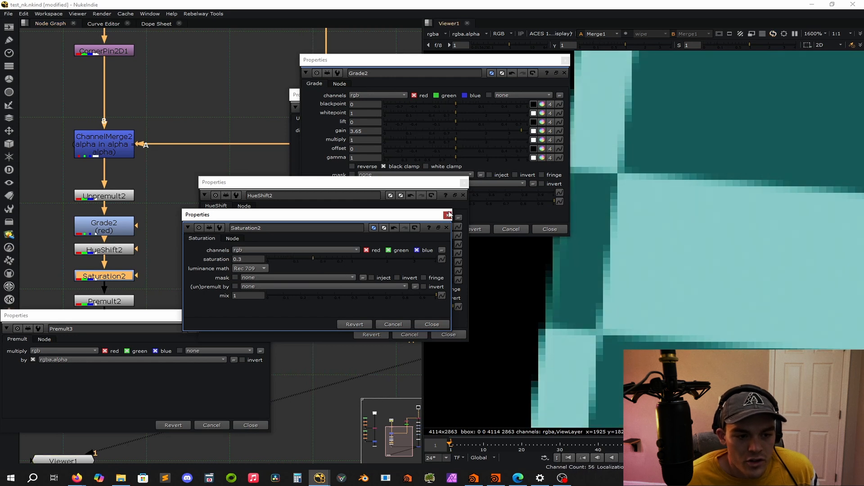
left_click(447, 215)
left_click(464, 183)
left_click(550, 229)
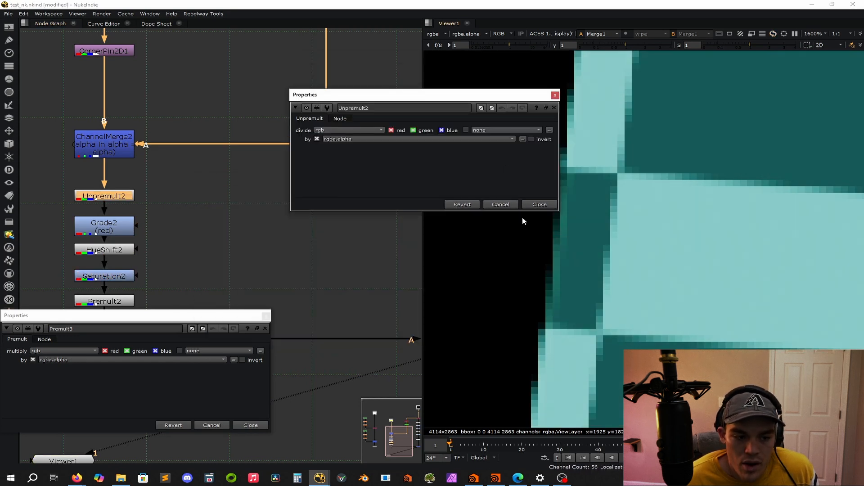
left_click(542, 204)
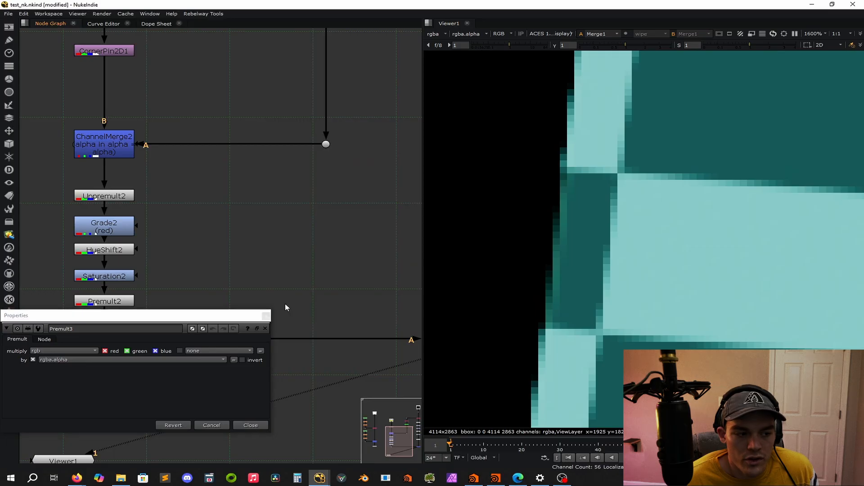
left_click(268, 315)
Review the available operations of the ChannelMerge fed by the second roto branch, leaving its properties closed.
scroll(317, 288, "down", 5)
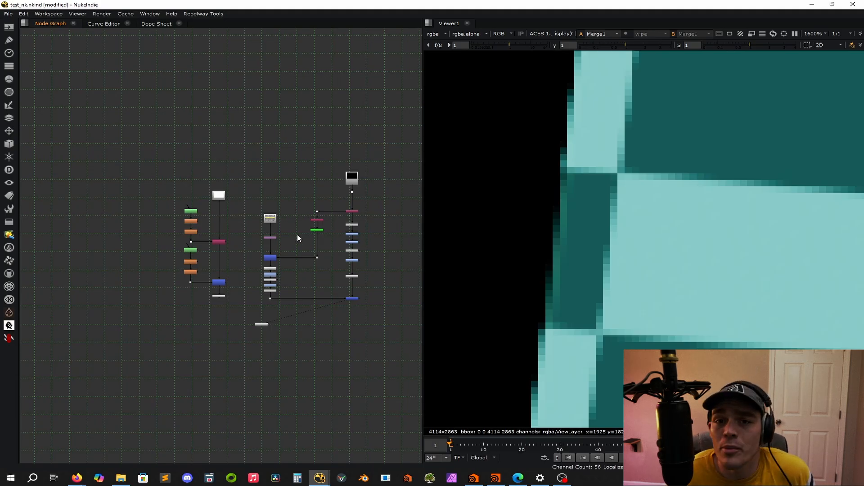
scroll(230, 285, "up", 6)
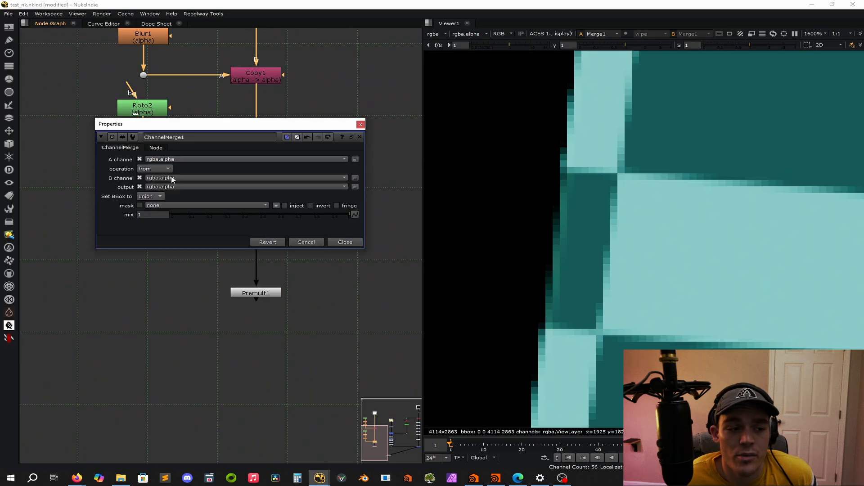
left_click(157, 169)
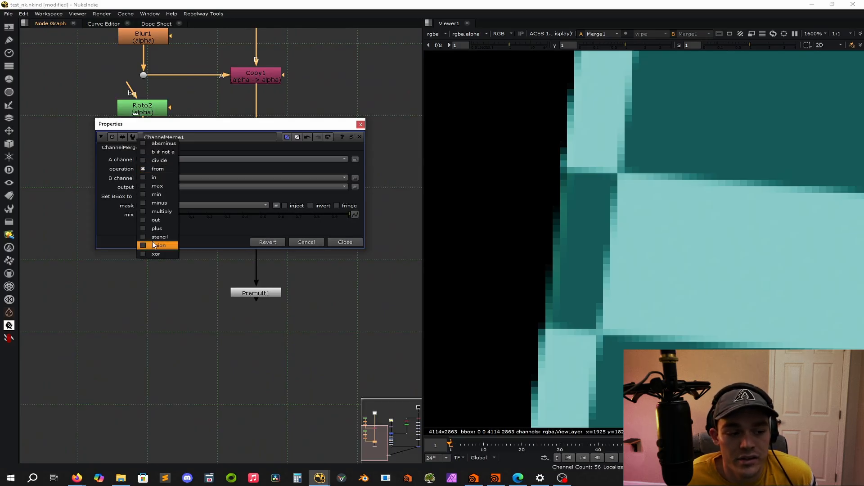
left_click(369, 74)
left_click(357, 125)
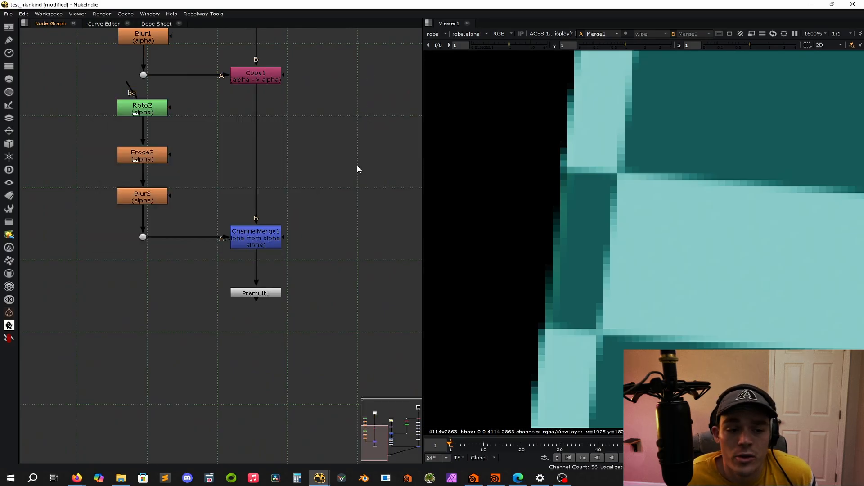
Examine the full billboard composite and the edges where its railing crosses the checkerboard.
scroll(354, 182, "down", 5)
scroll(358, 200, "down", 4)
middle_click_drag(358, 200, 198, 189)
scroll(198, 189, "down", 1)
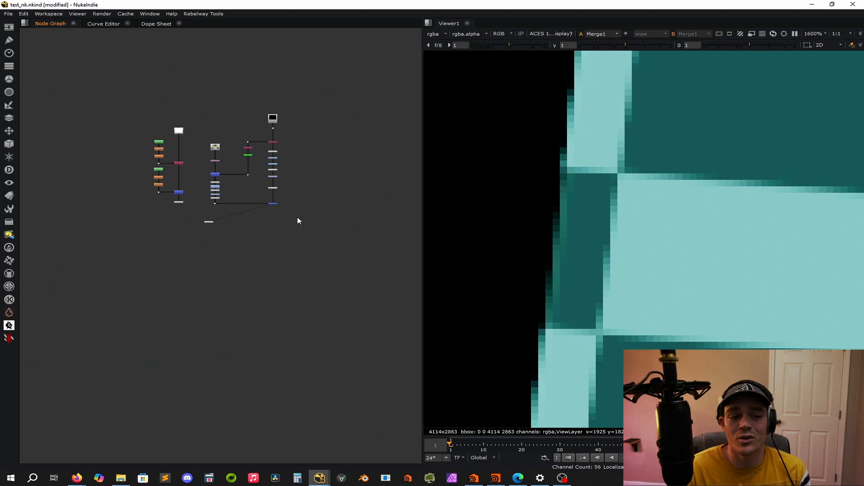
key("f")
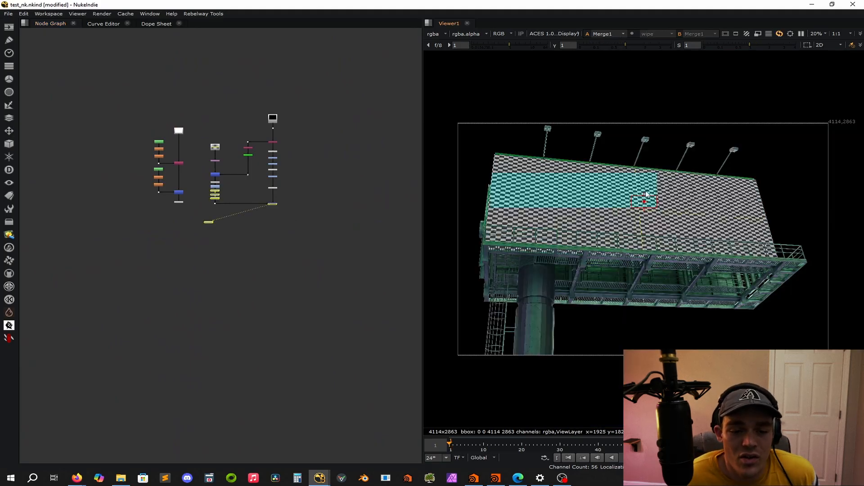
scroll(236, 174, "up", 5)
scroll(201, 225, "up", 3)
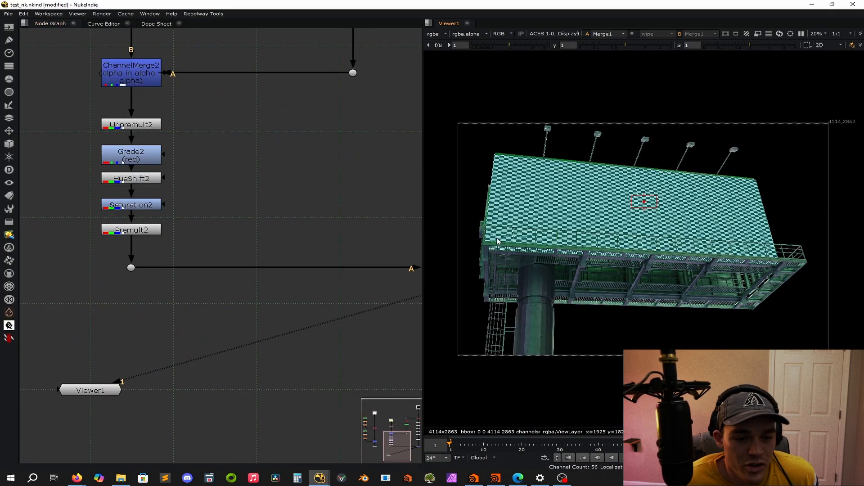
scroll(788, 260, "up", 8)
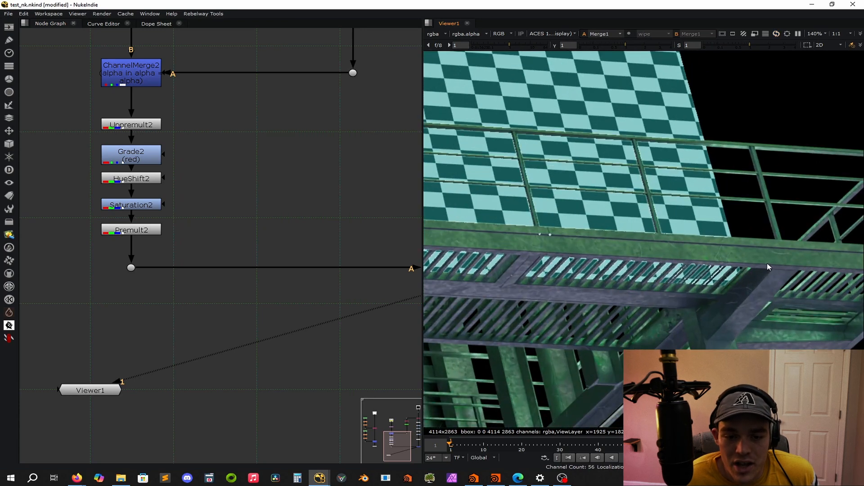
scroll(522, 175, "up", 6)
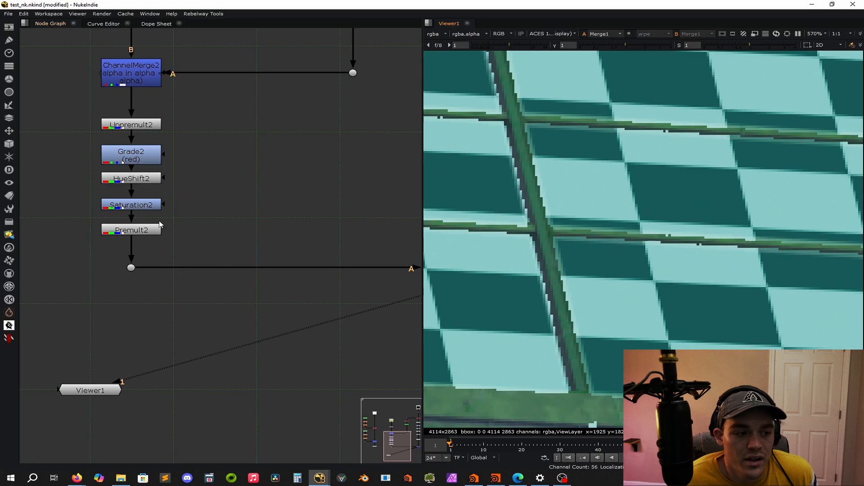
Toggle the checkerboard branch's Unpremult on and off to compare the railing edges.
left_click(140, 126)
key("d")
key("d")
key("d")
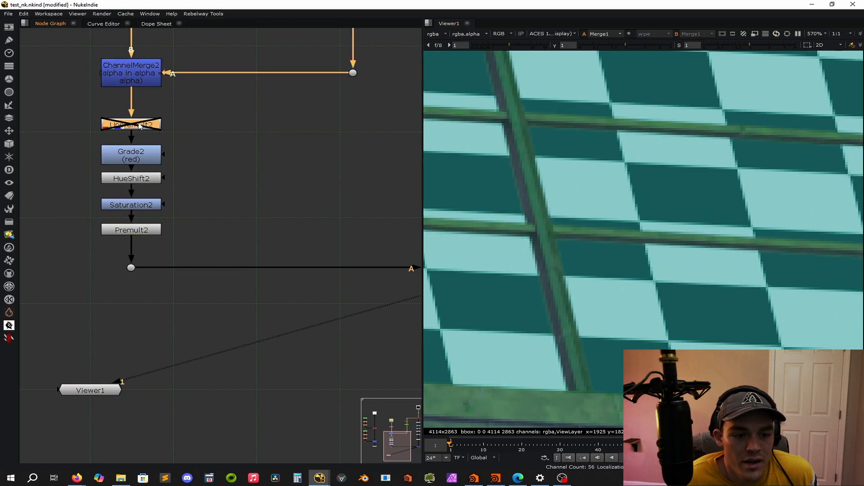
Delete the Unpremult node between the ChannelMerge and the Grade in the checkerboard branch.
left_click(250, 182)
left_click(147, 128)
left_click(203, 160)
left_click(131, 127)
key("Delete")
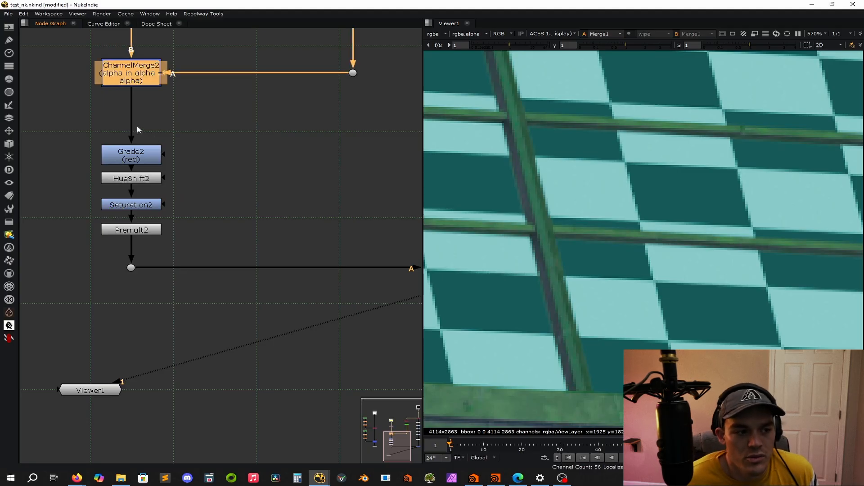
Inspect the billboard's railing and panel edges in the composite without the checkerboard branch's Unpremult.
left_click(276, 158)
key("f")
scroll(504, 354, "up", 10)
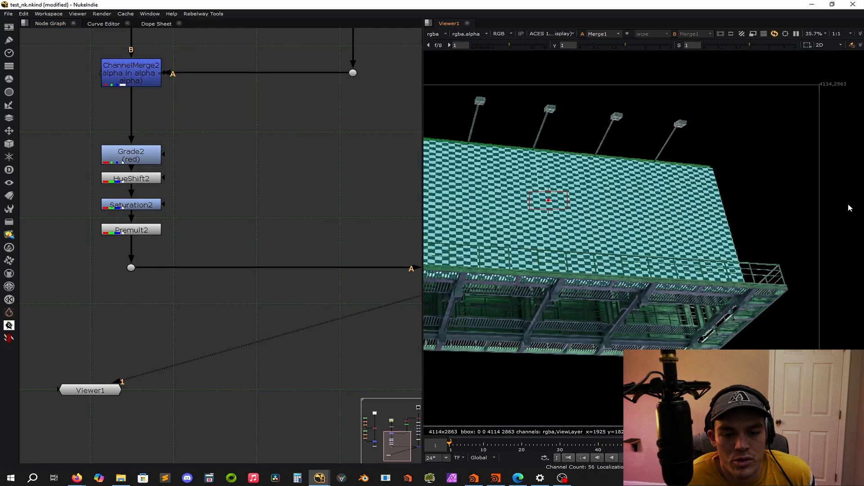
middle_click_drag(504, 354, 662, 331)
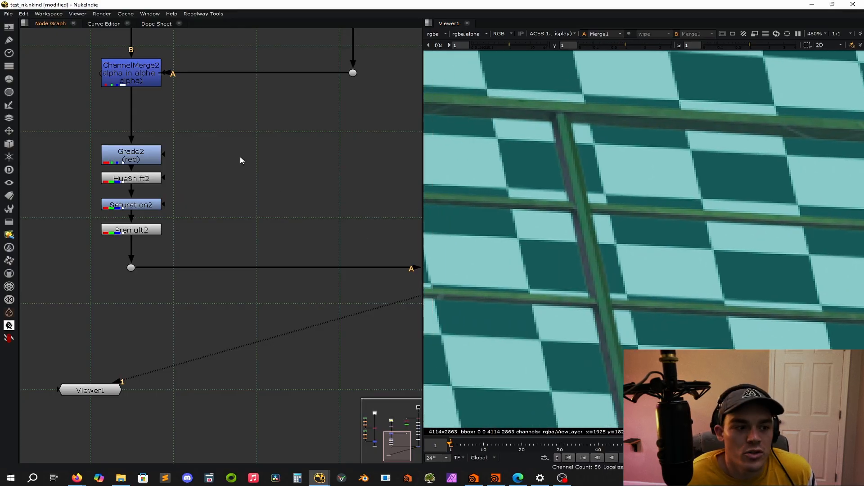
scroll(626, 214, "down", 6)
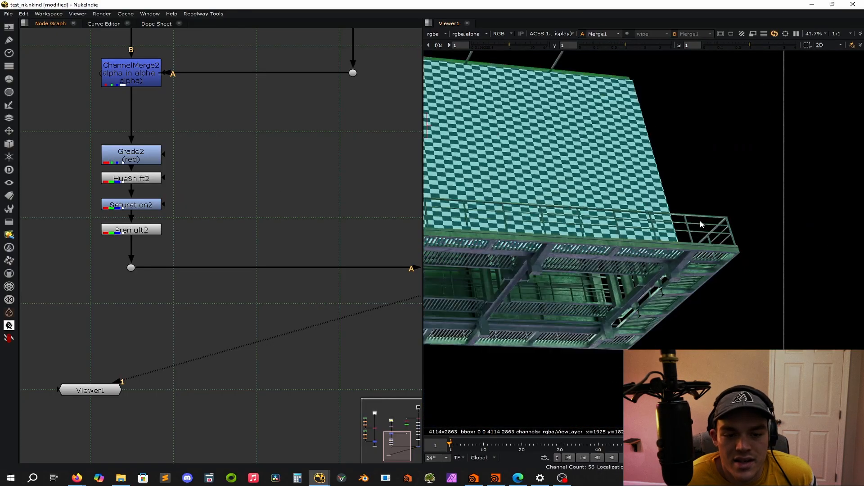
scroll(602, 239, "up", 7)
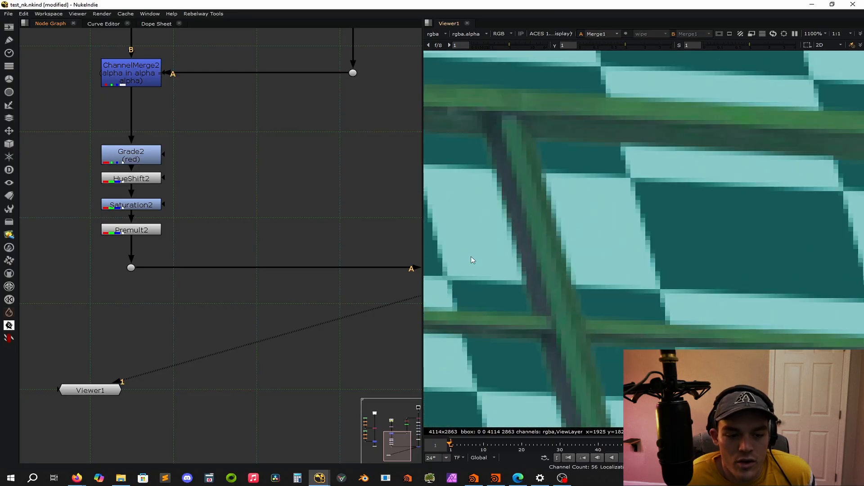
scroll(561, 273, "down", 5)
scroll(578, 261, "down", 6)
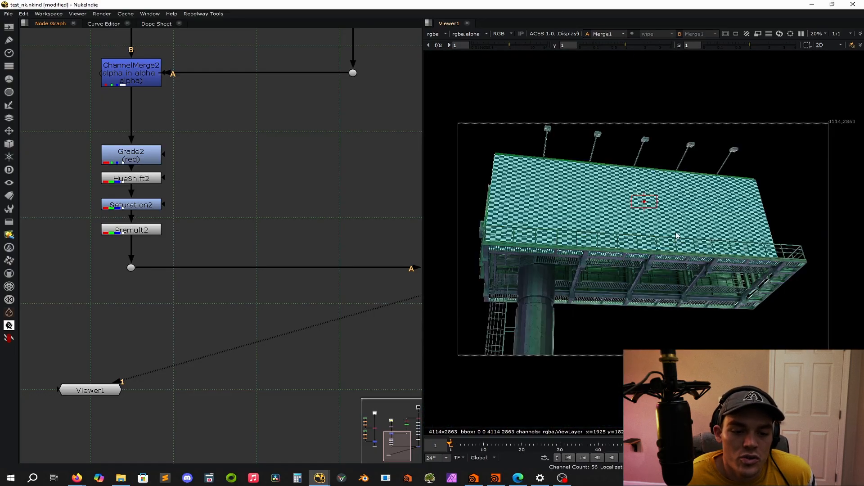
scroll(571, 239, "up", 3)
scroll(603, 246, "up", 3)
scroll(602, 247, "down", 7)
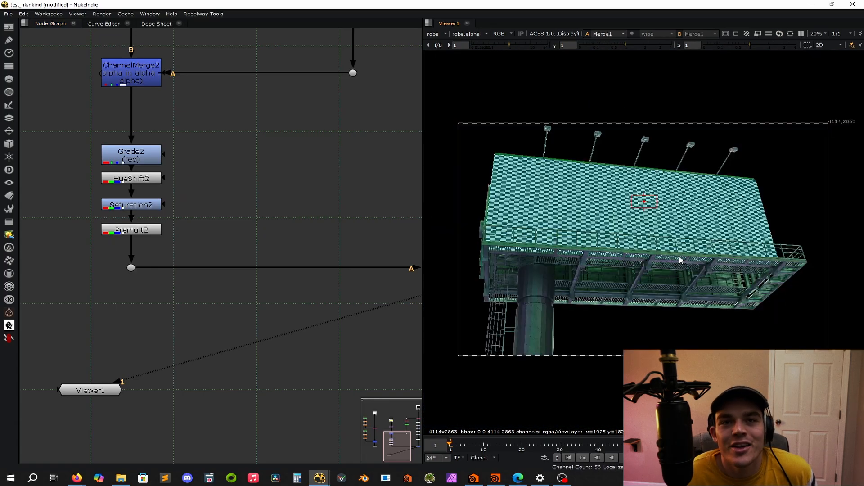
scroll(662, 239, "up", 6)
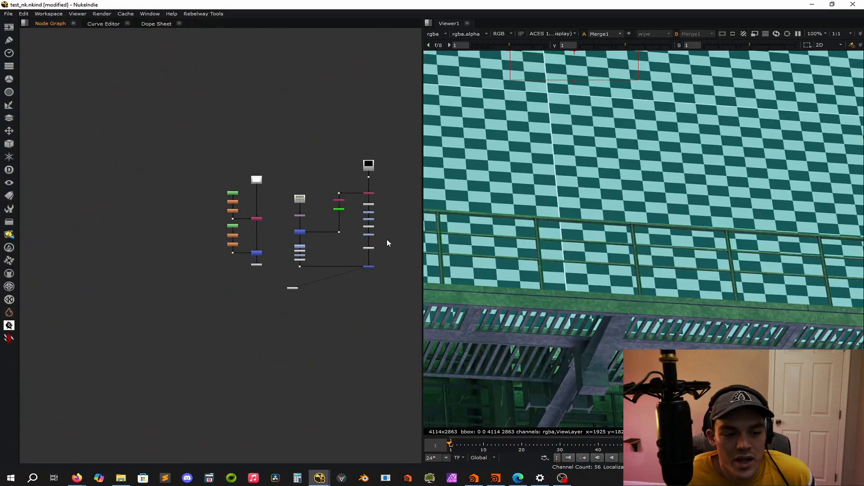
Set the operation of Merge1, which combines the checkerboard with the billboard, to atop.
middle_click_drag(388, 242, 276, 229)
scroll(263, 258, "up", 5)
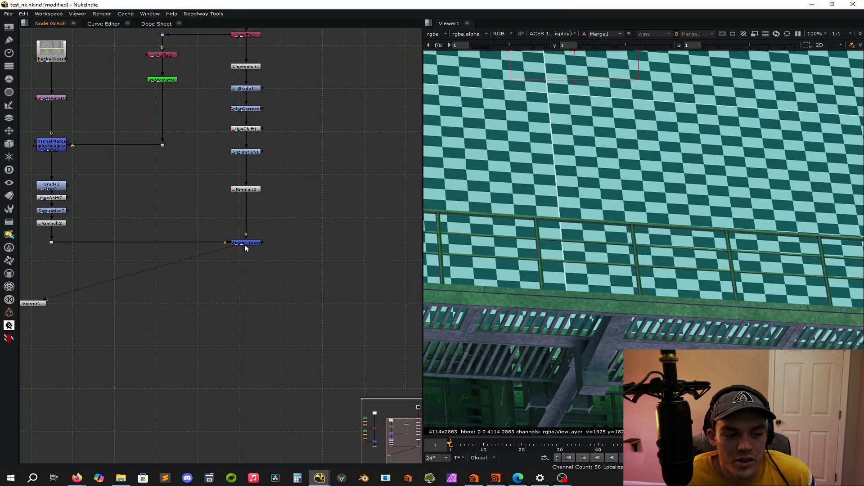
double_click(246, 245)
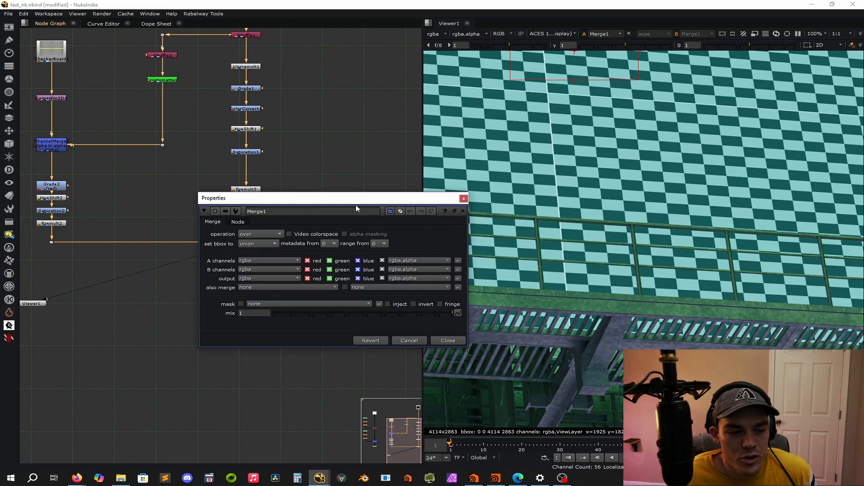
left_click_drag(355, 205, 242, 174)
left_click(137, 203)
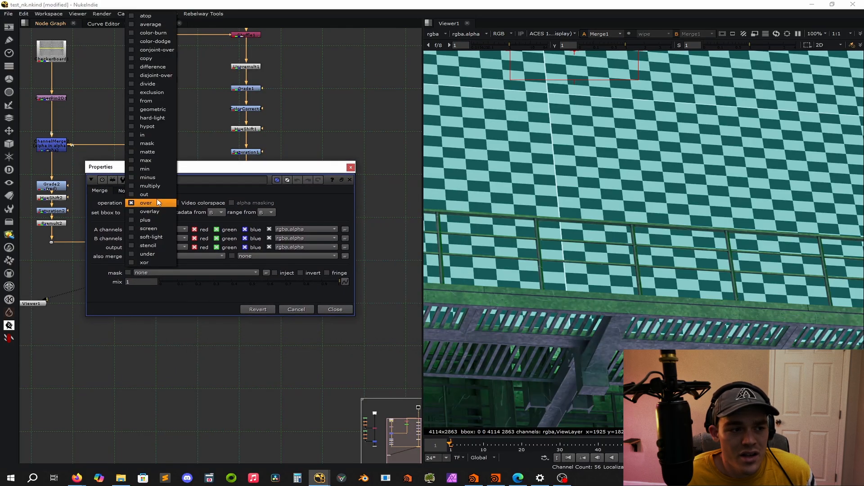
left_click(149, 16)
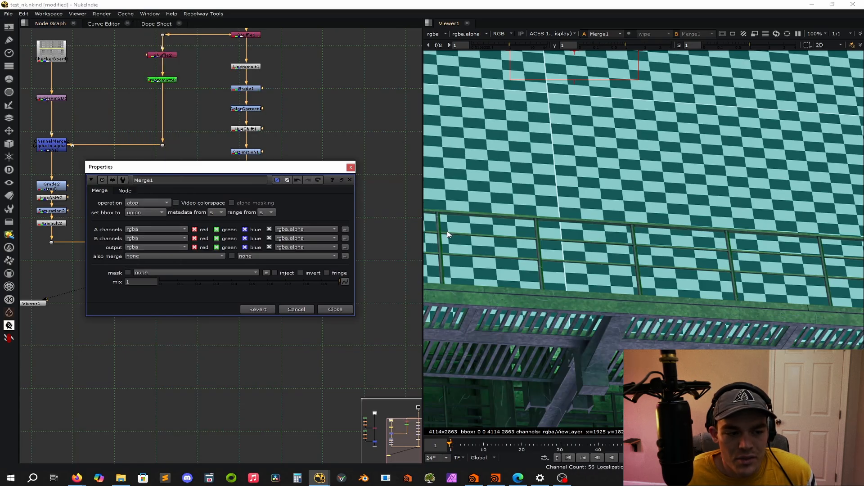
Set Merge1's operation back to over and review the list of available merge operations.
left_click(150, 204)
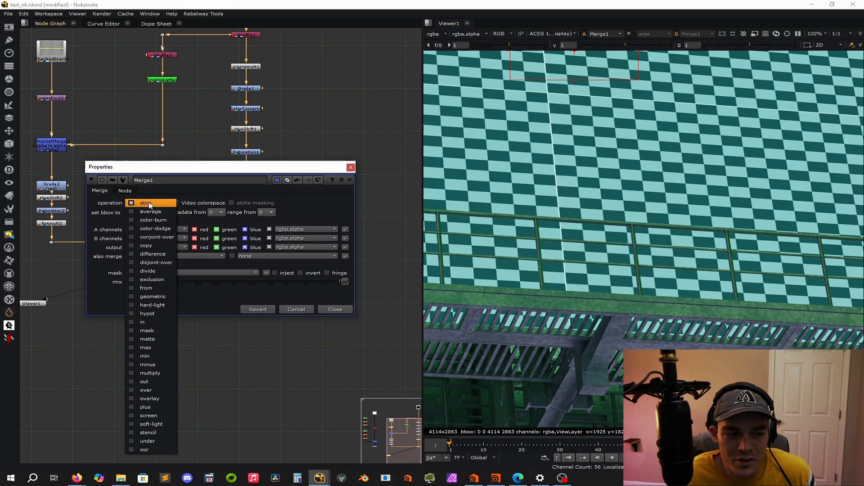
left_click(198, 197)
left_click(135, 204)
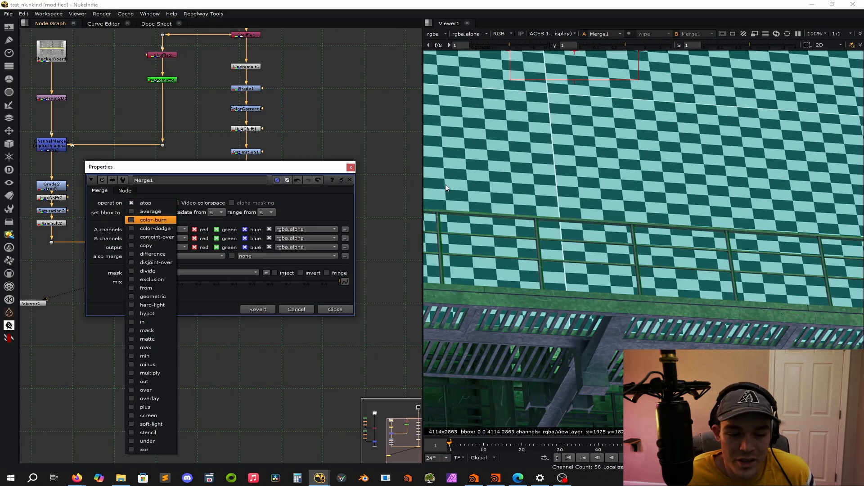
left_click(151, 390)
left_click(151, 203)
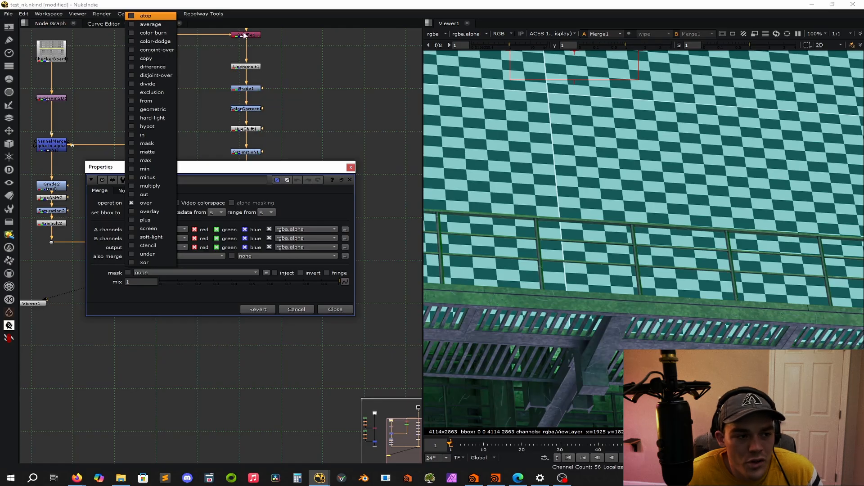
left_click(340, 87)
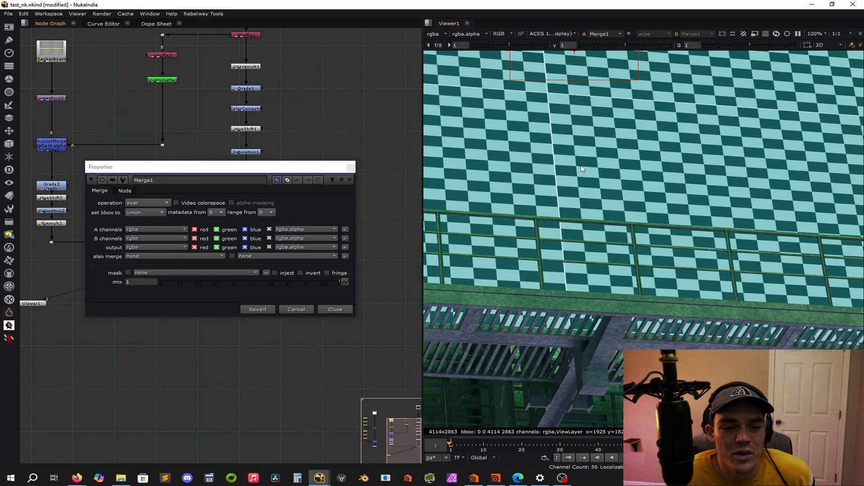
Try the plus operation on the checkerboard and billboard merge with the whole billboard in view, and change it to screen.
scroll(579, 153, "down", 5)
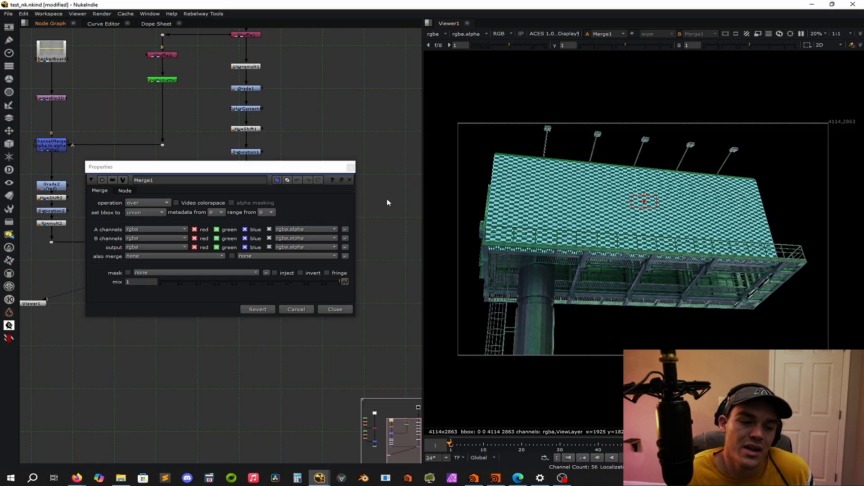
left_click(350, 167)
double_click(246, 243)
left_click(153, 203)
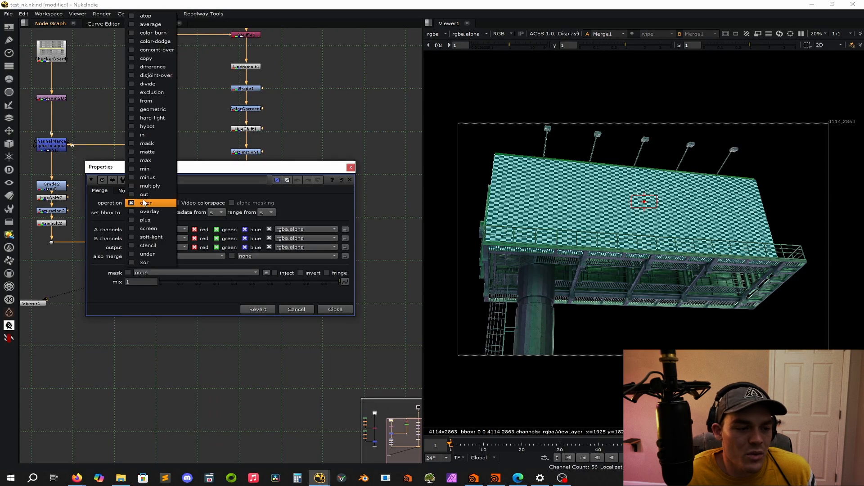
left_click(157, 232)
left_click(158, 204)
left_click(158, 207)
left_click(151, 202)
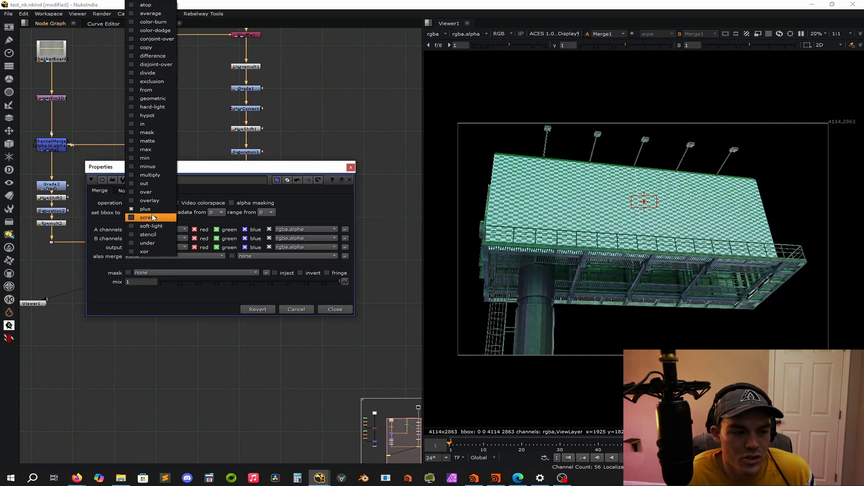
left_click(153, 218)
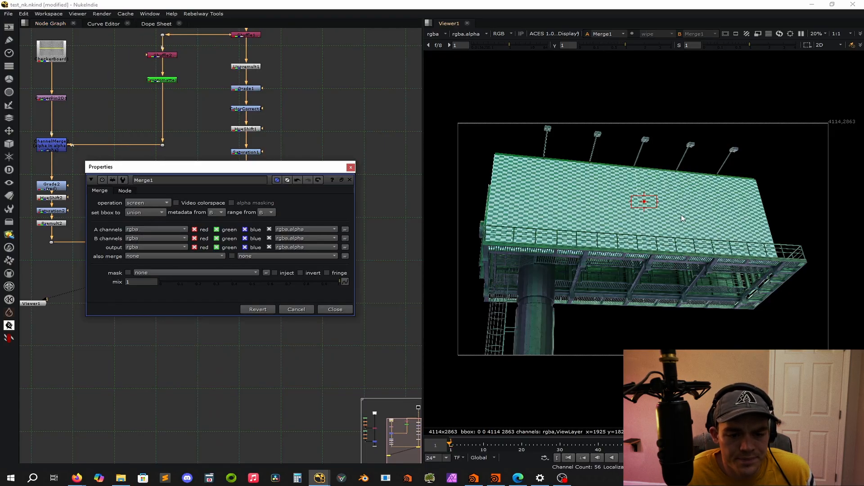